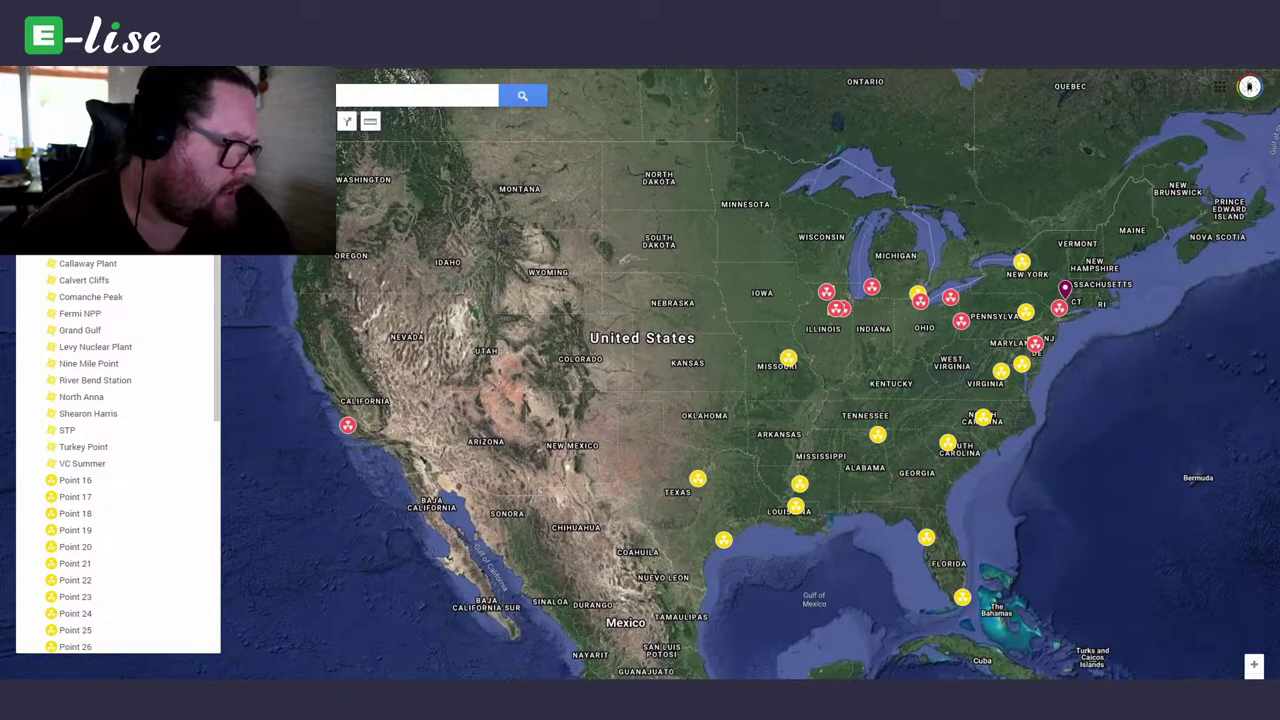
- Switch to the Excel workbook and highlight the combined area figures in Q60 to Q67 beside the At 2 Km2 / Mill column
key(alt+Tab)
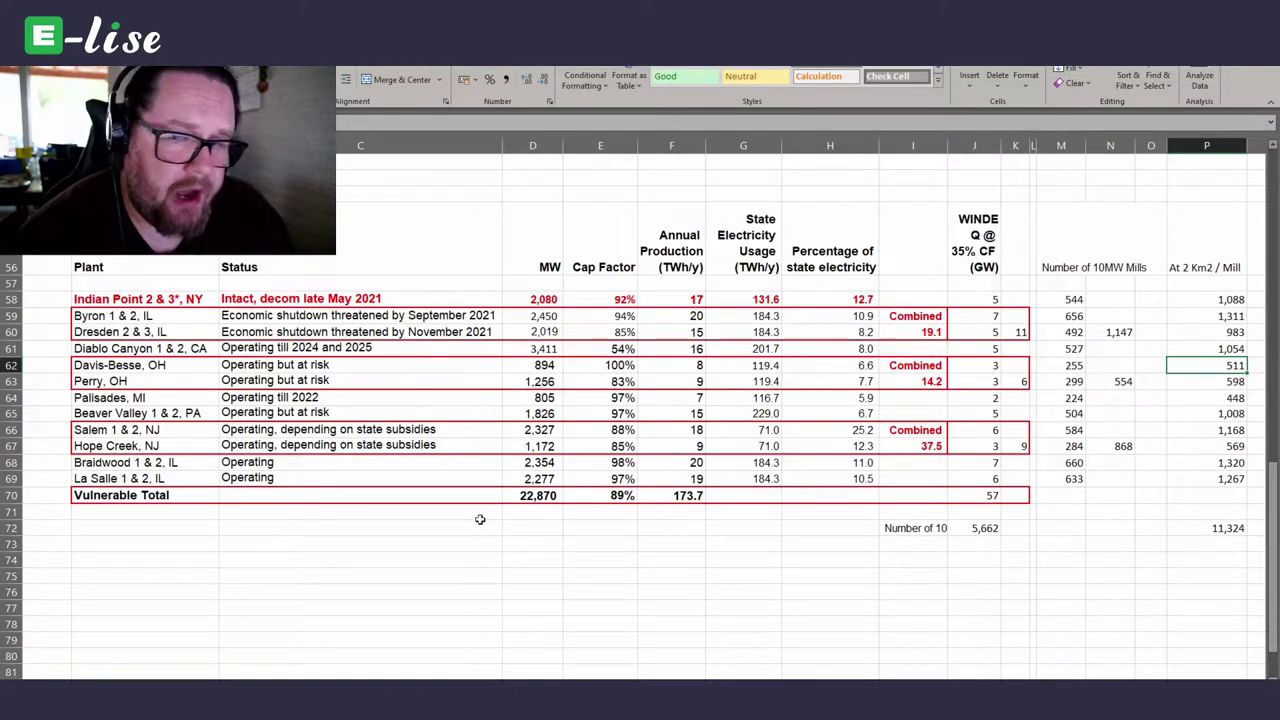
drag(989, 677, 950, 677)
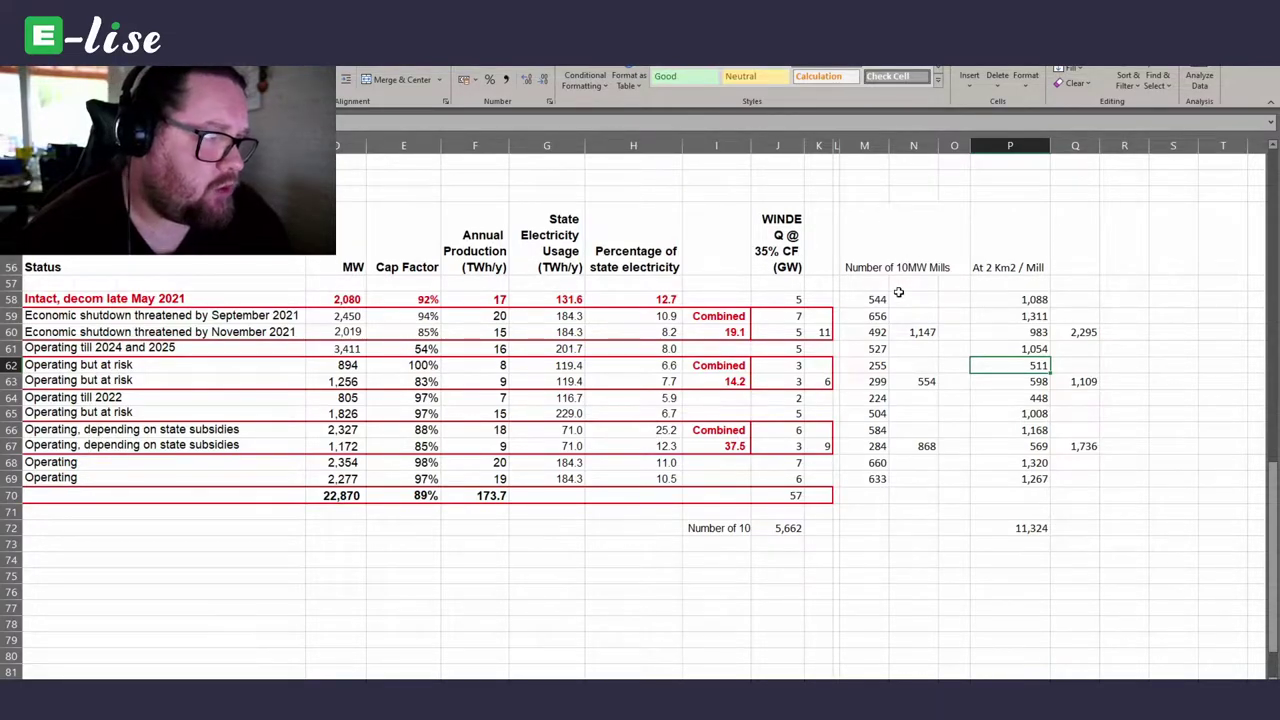
drag(955, 677, 1060, 677)
drag(795, 332, 779, 446)
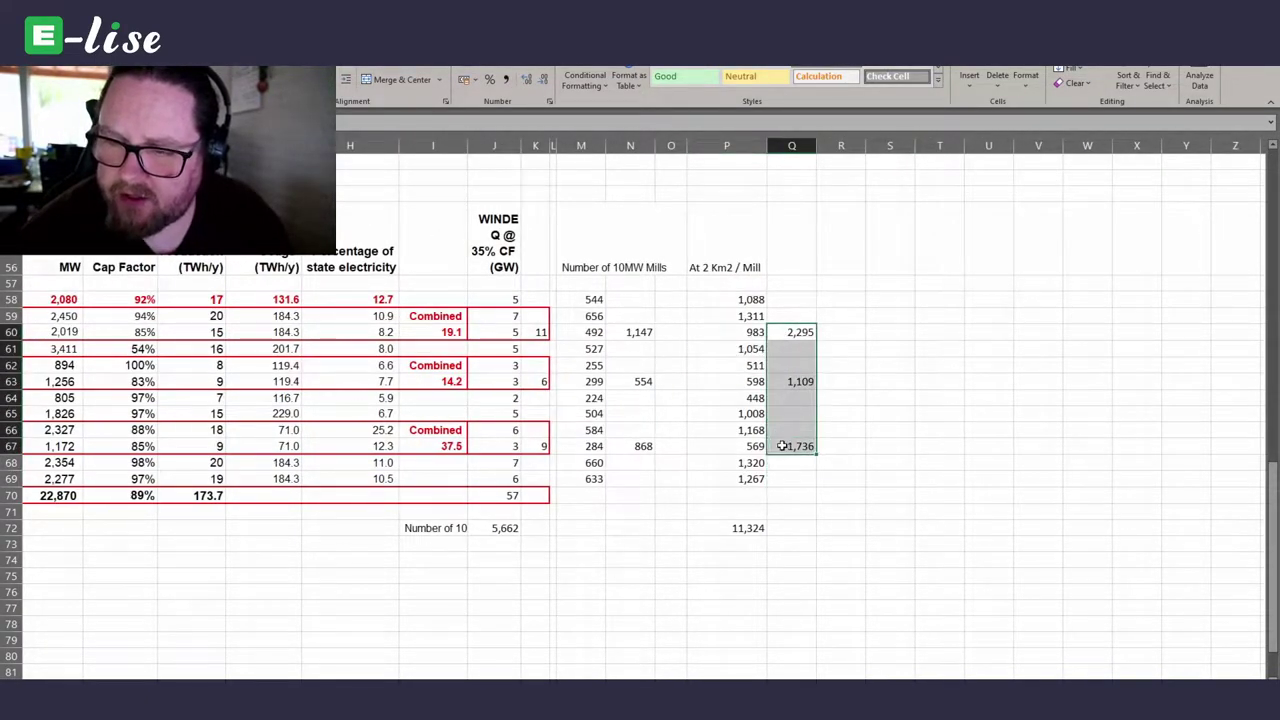
- Go through the At 2 Km2 / Mill values plant by plant from P58 to P68, checking them against the plant names
mouse_move(1030, 672)
mouse_down()
mouse_move(996, 674)
mouse_move(1016, 674)
mouse_up()
click(1020, 299)
key(Down)
key(Down)
key(Down)
key(Down)
key(Down)
key(Down)
key(Down)
key(Down)
key(Down)
key(Down)
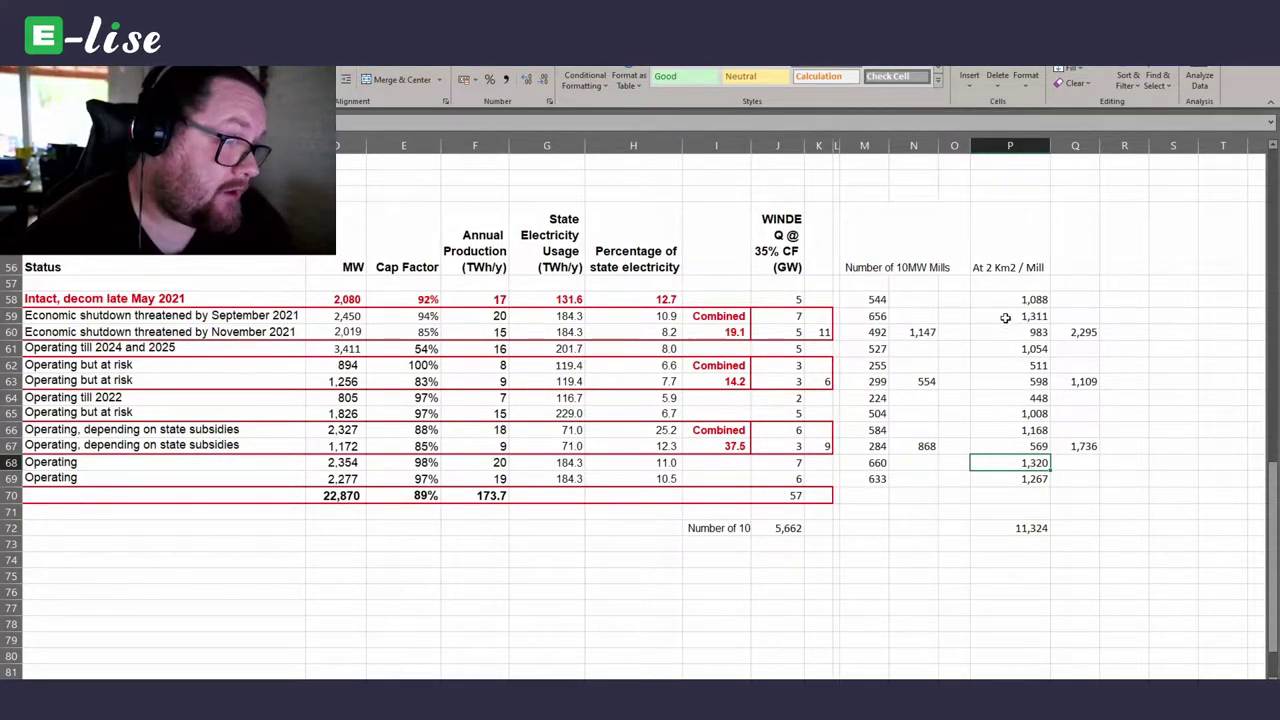
scroll(328, 658, left, 2)
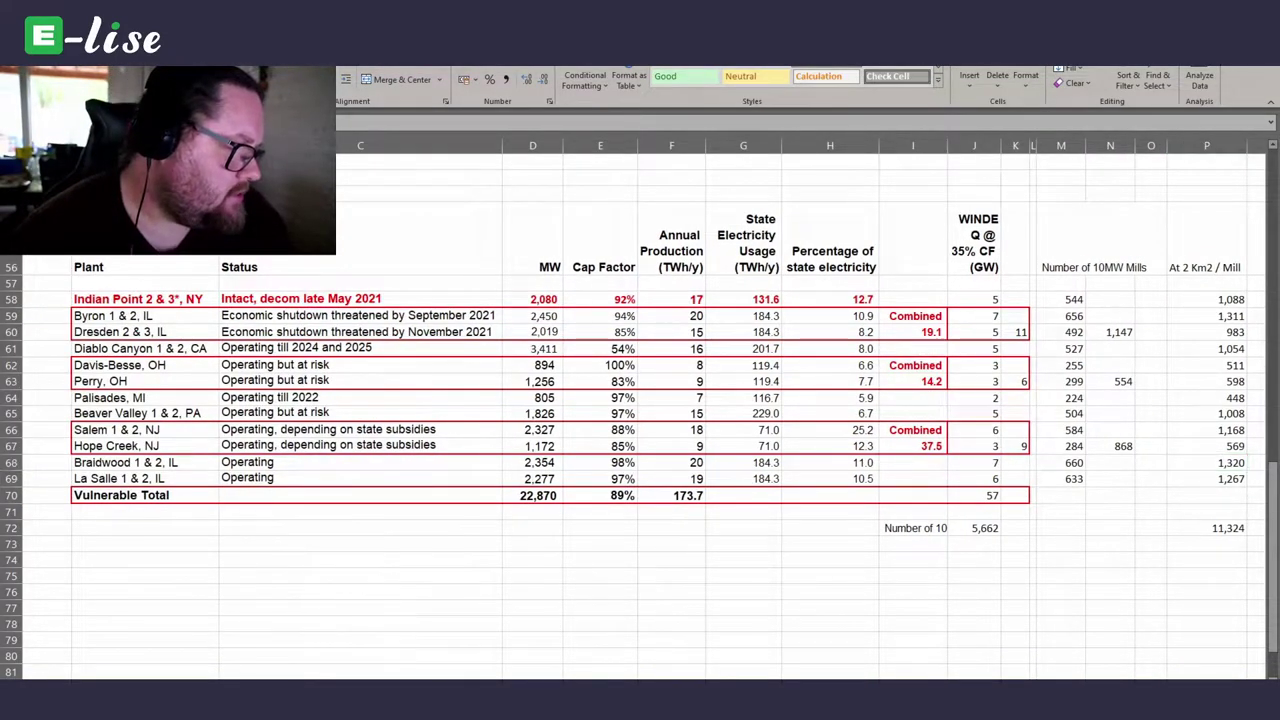
- Switch back to the nuclear plant map in Google My Maps and examine the Indian Point Energy Center site up close
key(alt+Tab)
scroll(1162, 281, up, 3)
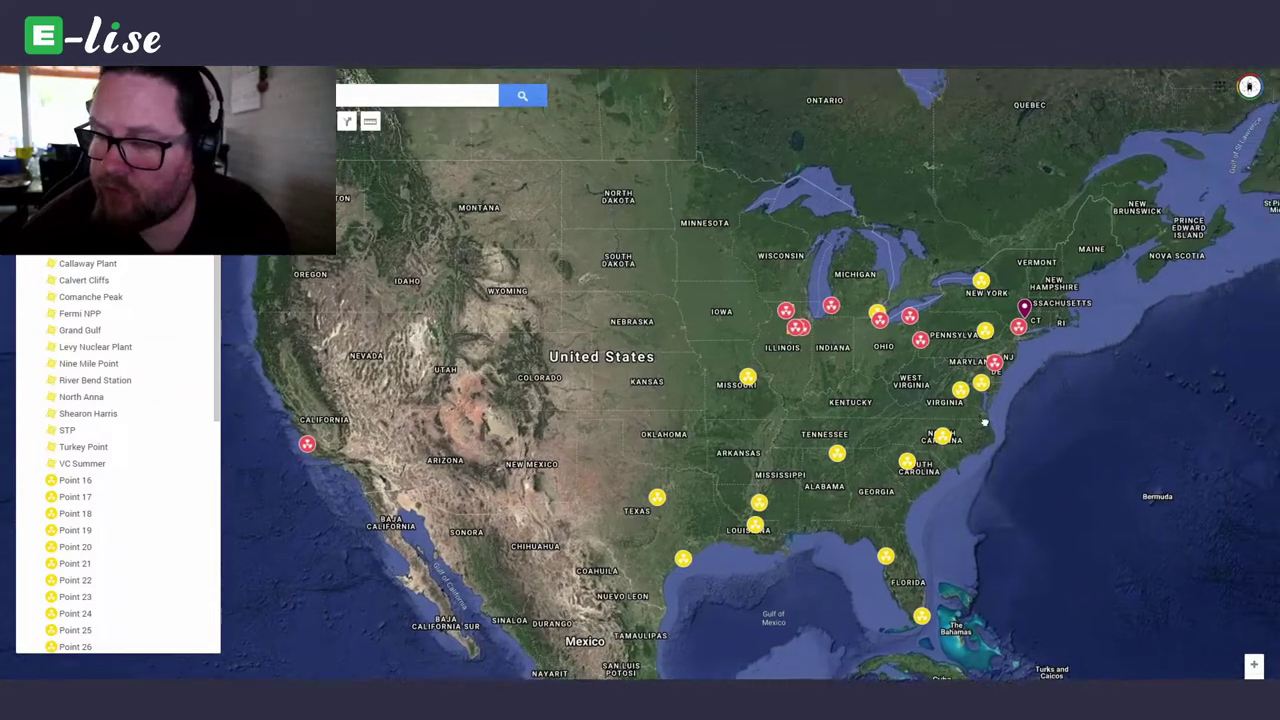
scroll(876, 315, up, 3)
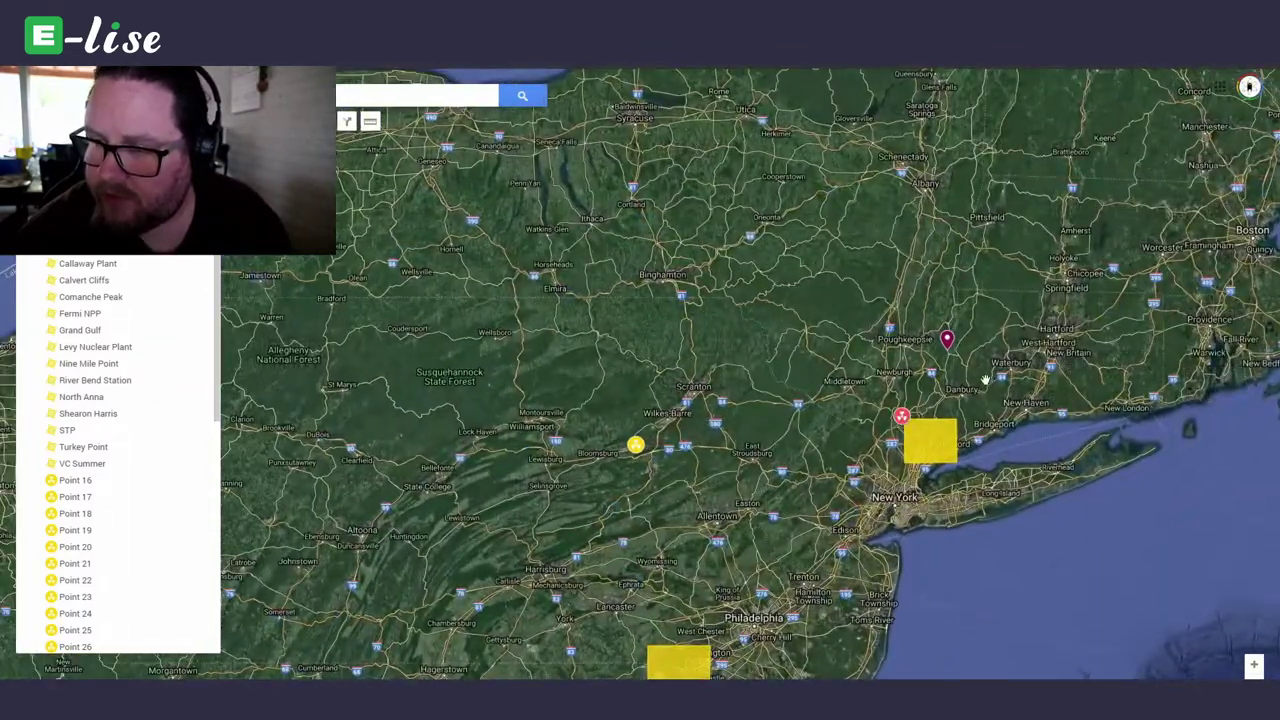
scroll(799, 382, up, 4)
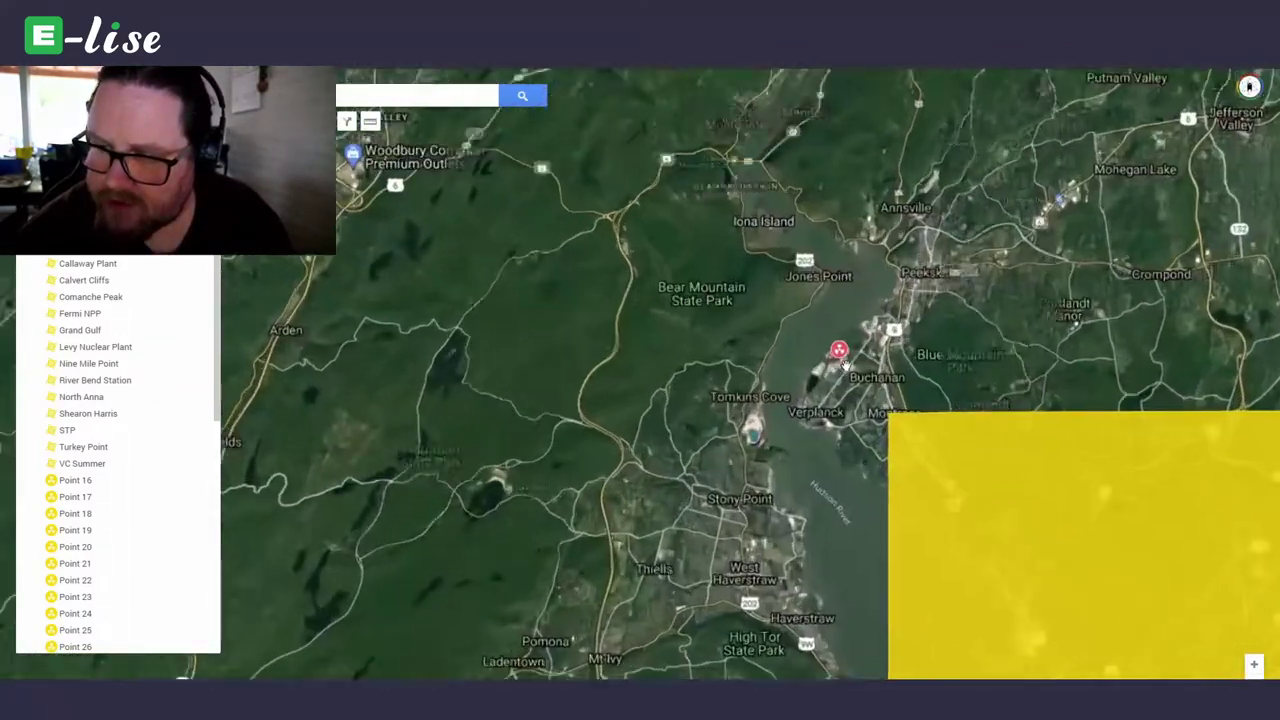
scroll(810, 288, up, 2)
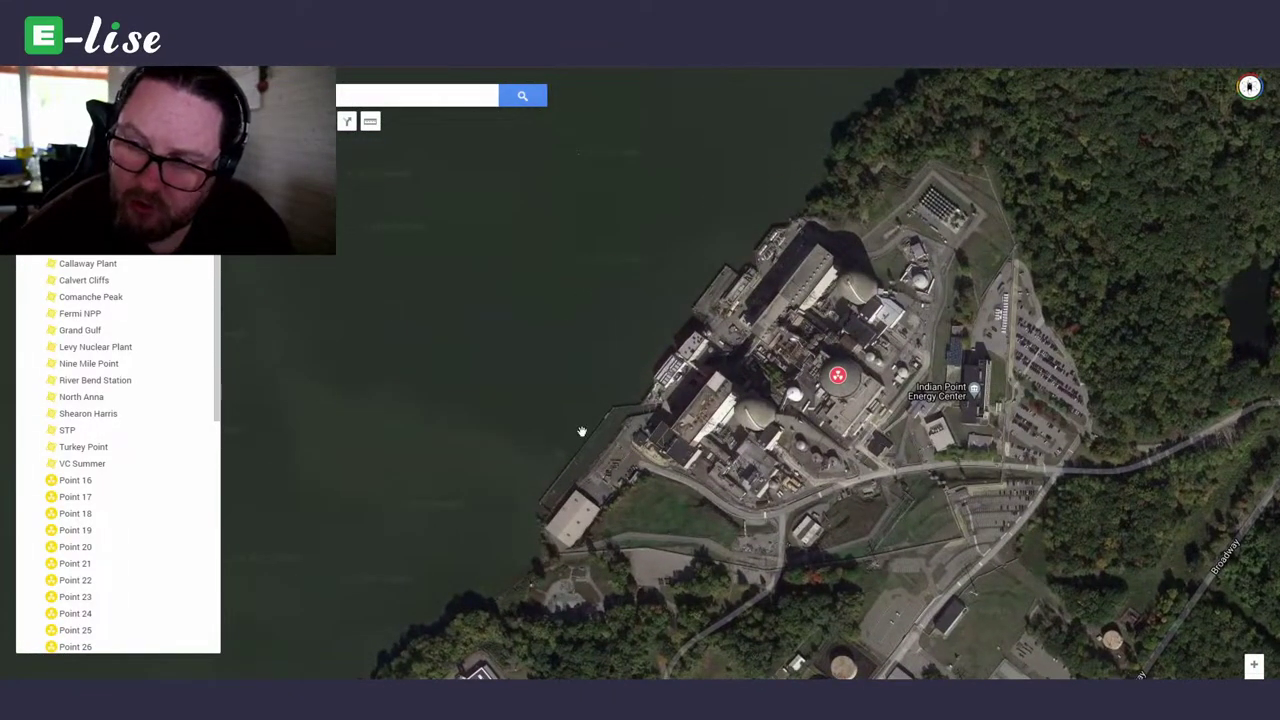
drag(792, 473, 814, 471)
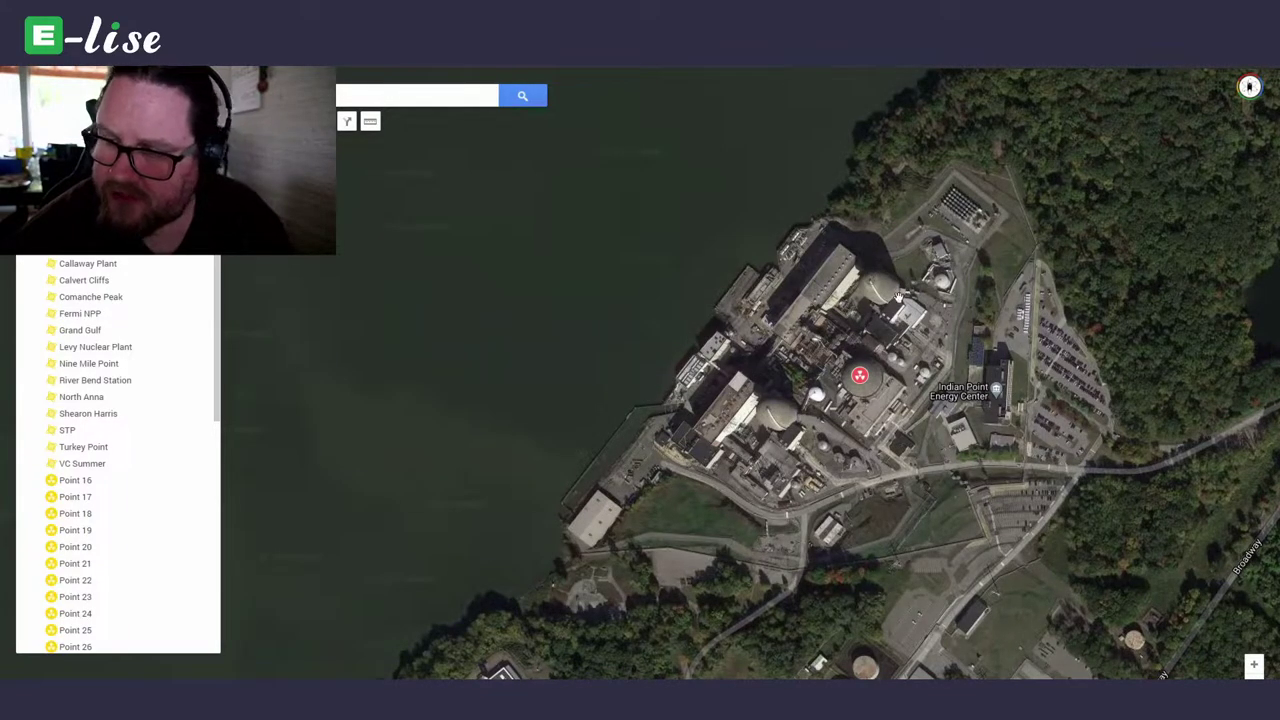
drag(834, 447, 879, 343)
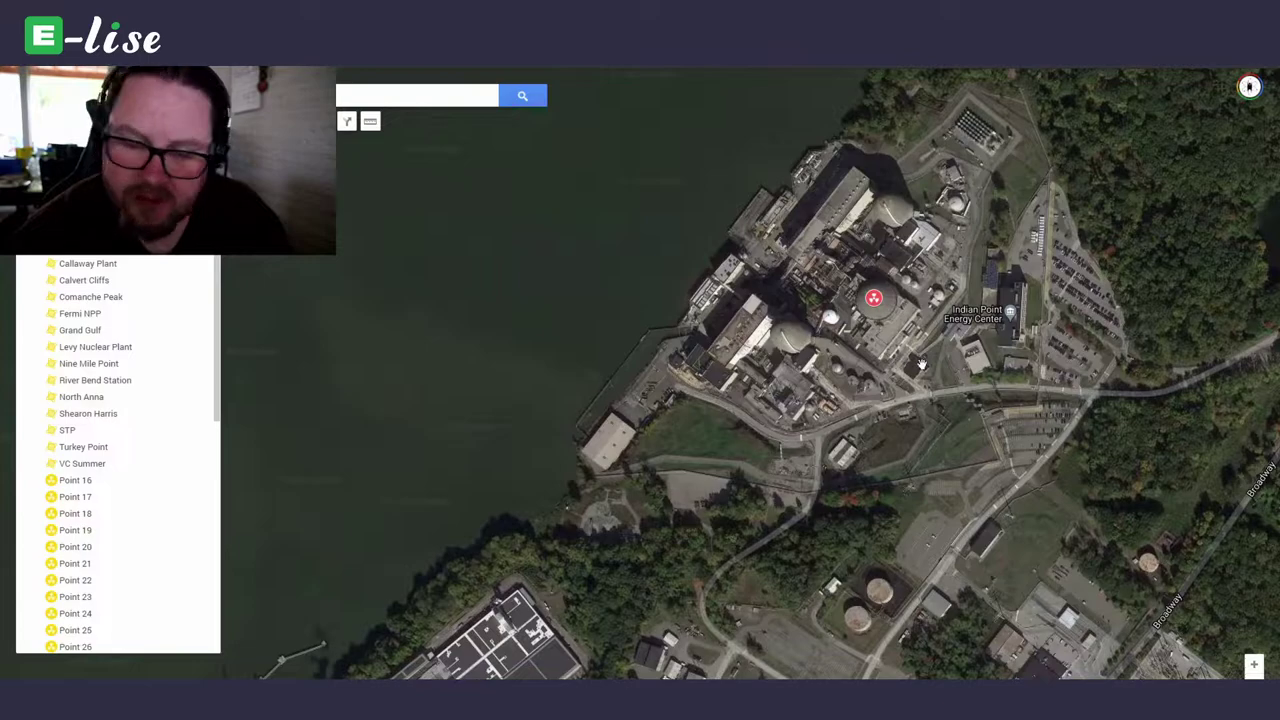
drag(922, 365, 906, 473)
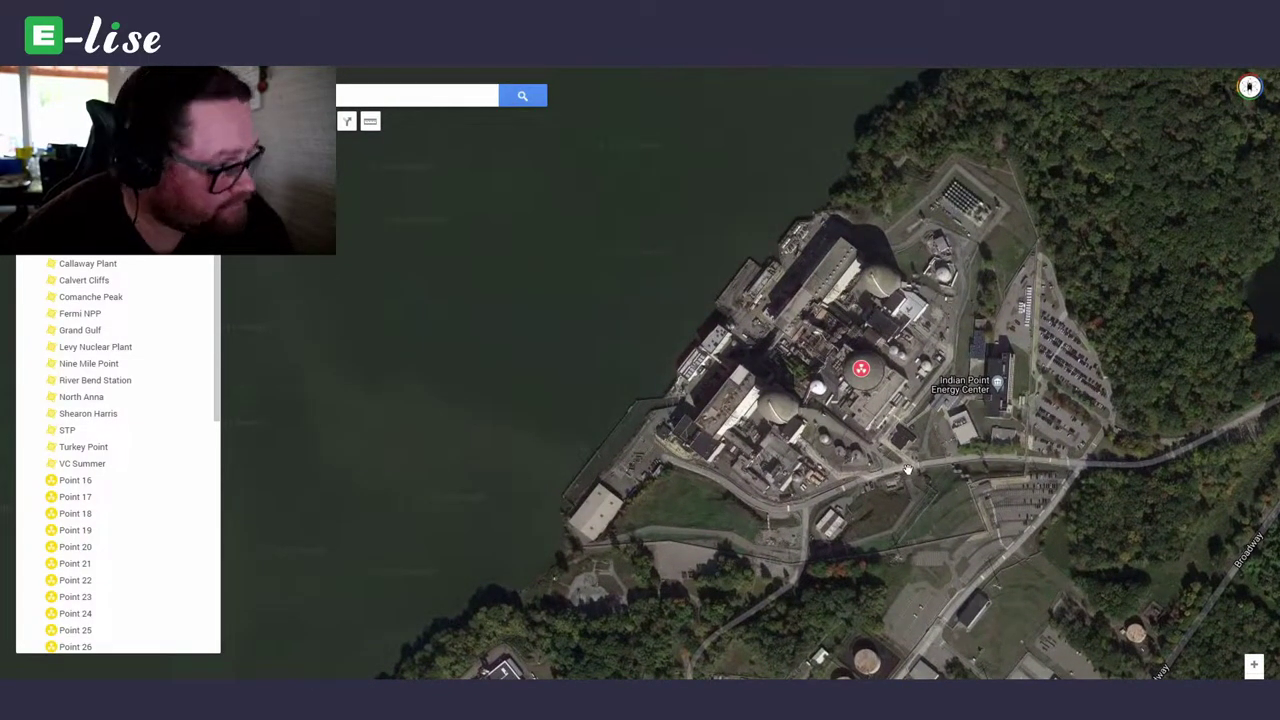
- Compare the Indian Point plant marker with the yellow area rectangle beside it, within the region north of New York City
scroll(898, 460, down, 5)
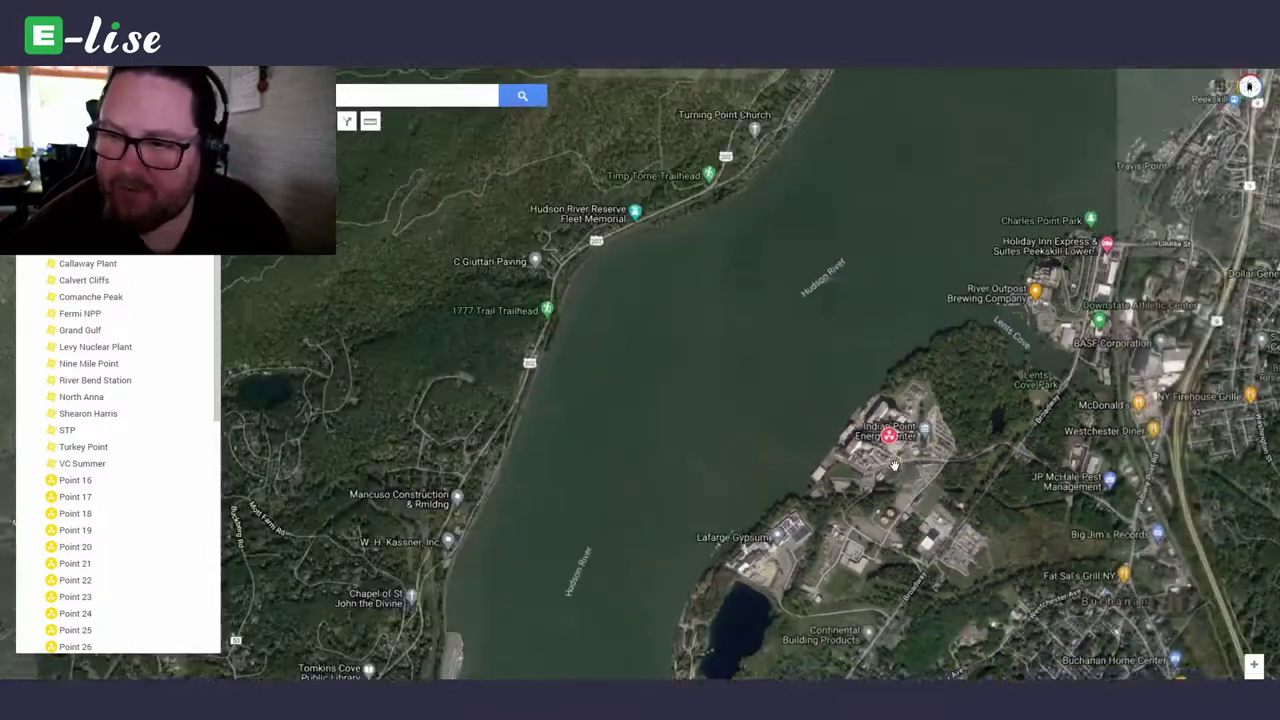
scroll(790, 381, down, 5)
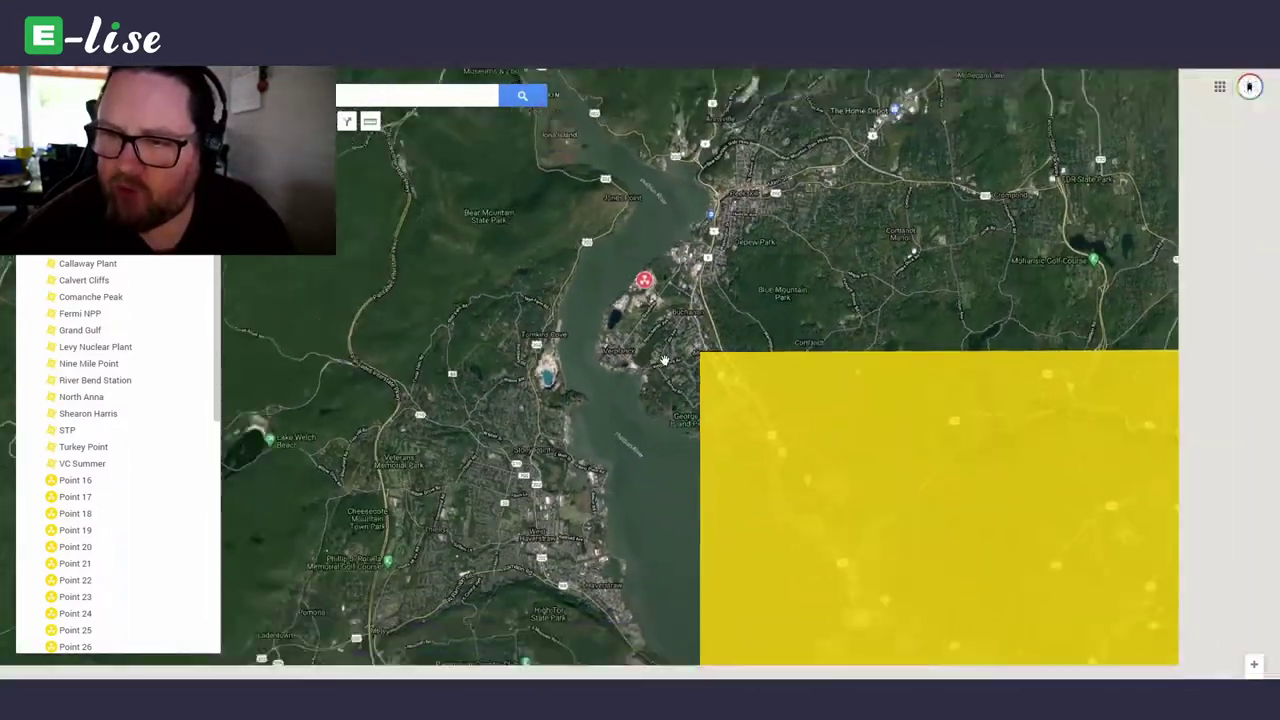
scroll(585, 387, down, 3)
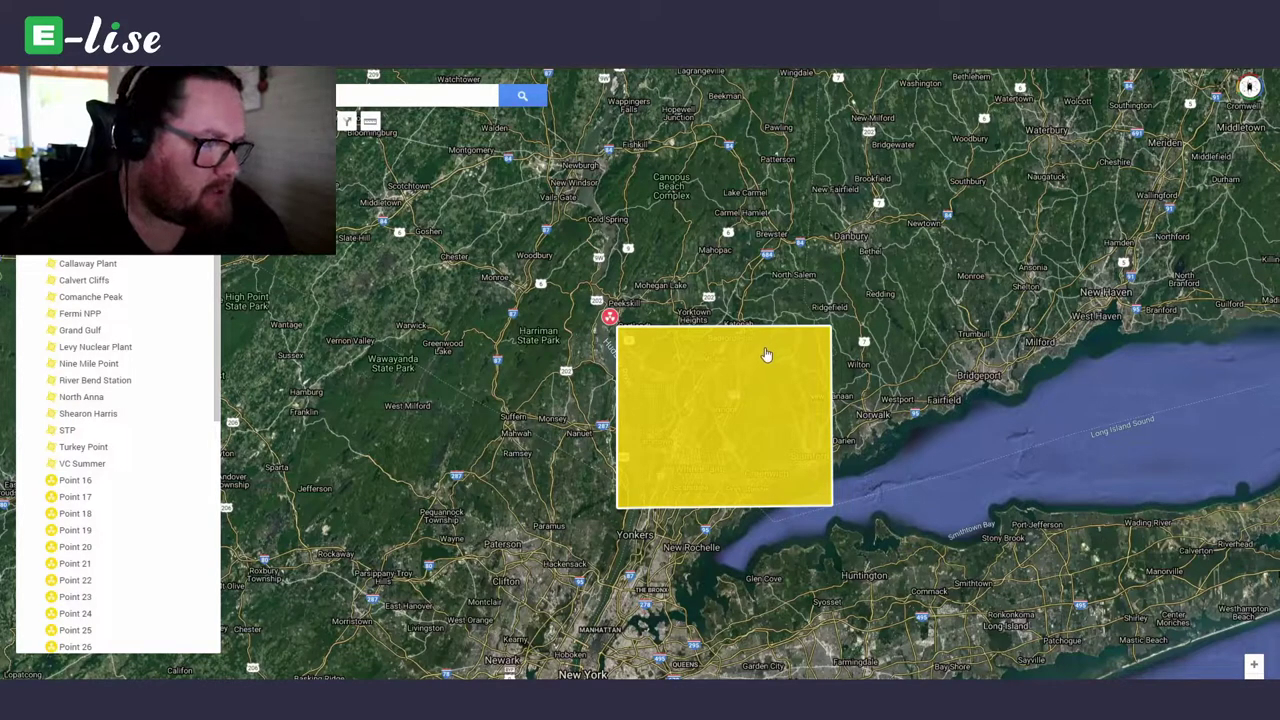
- Locate the Cricket Valley Energy site at the purple pin near Wingdale and examine its surroundings
drag(832, 181, 884, 371)
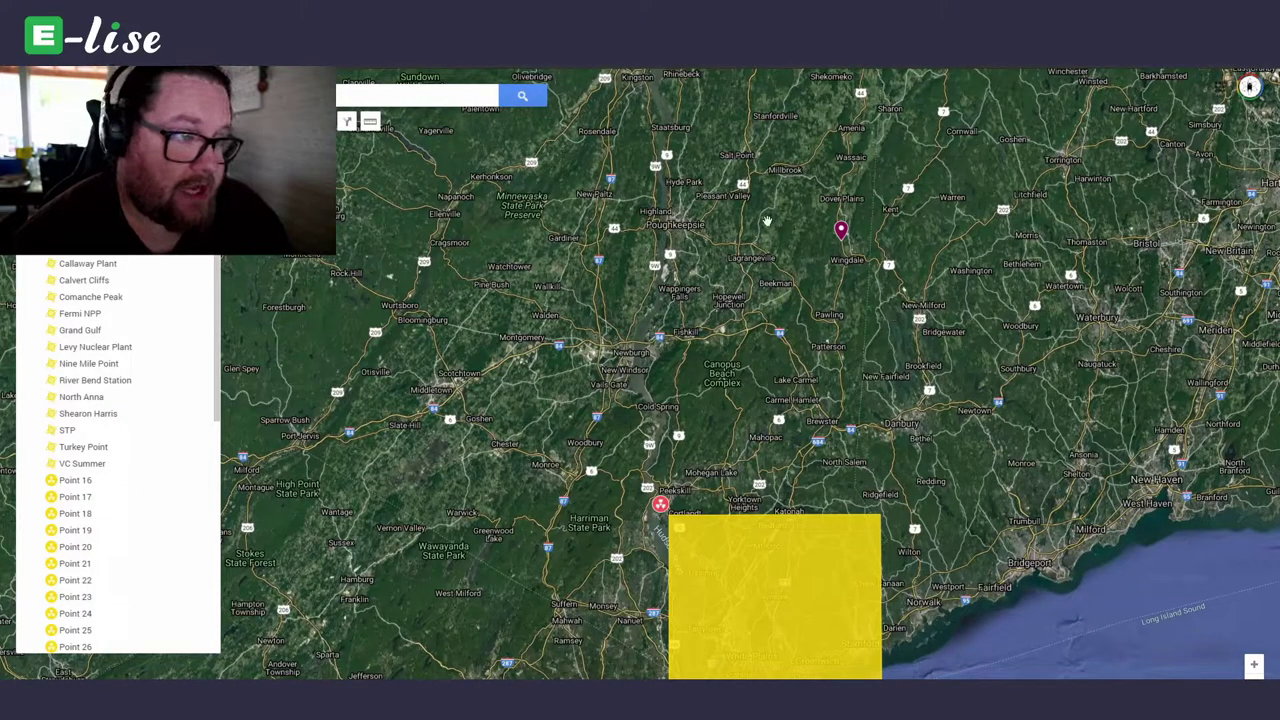
scroll(856, 262, up, 4)
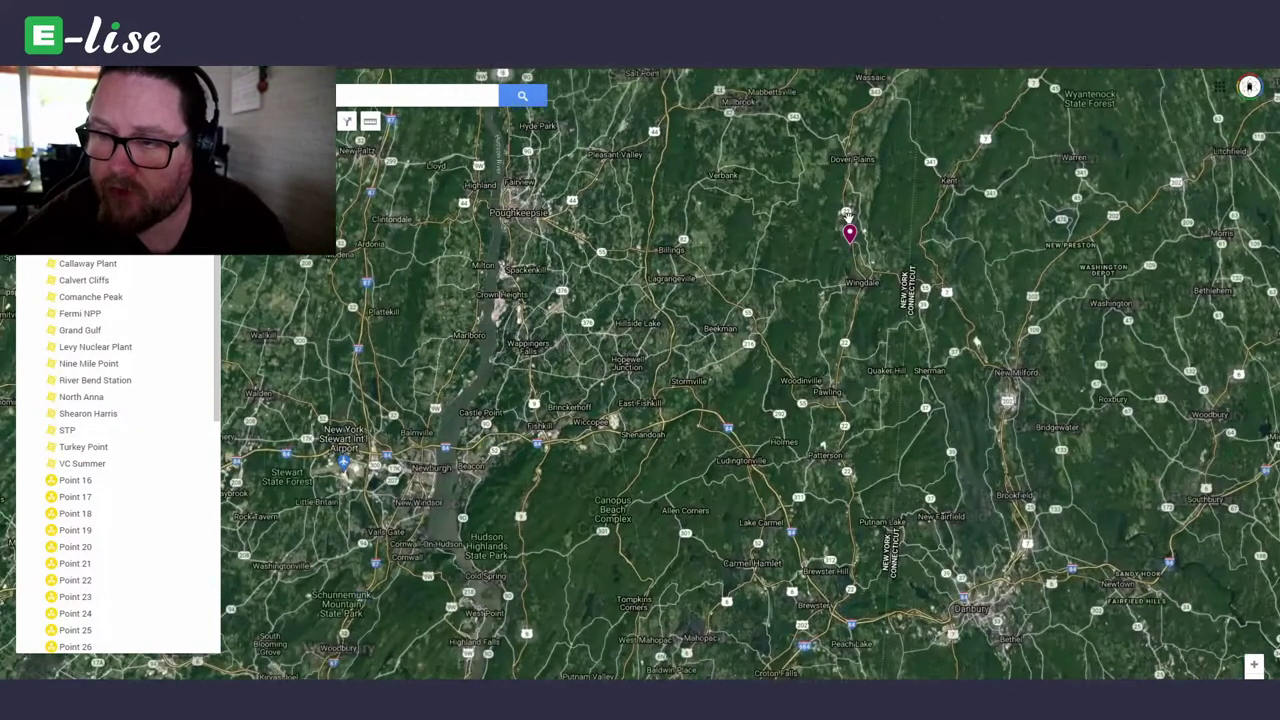
scroll(856, 266, up, 4)
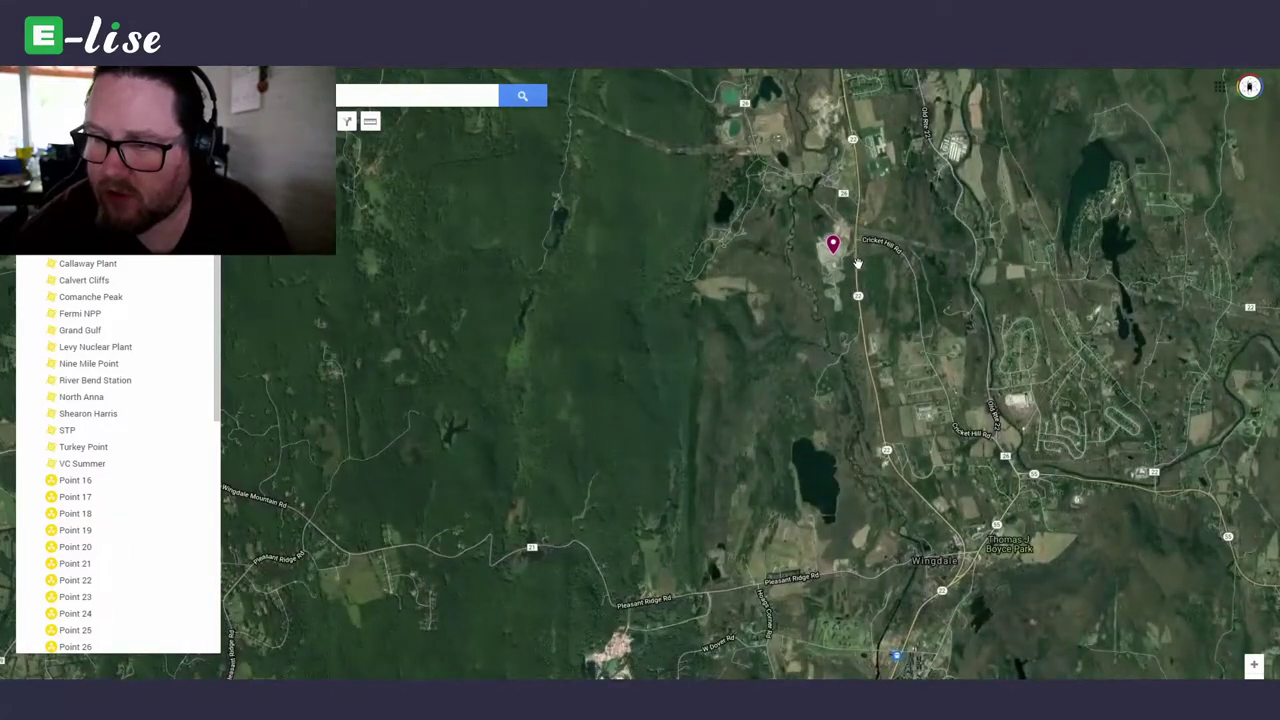
scroll(885, 319, down, 4)
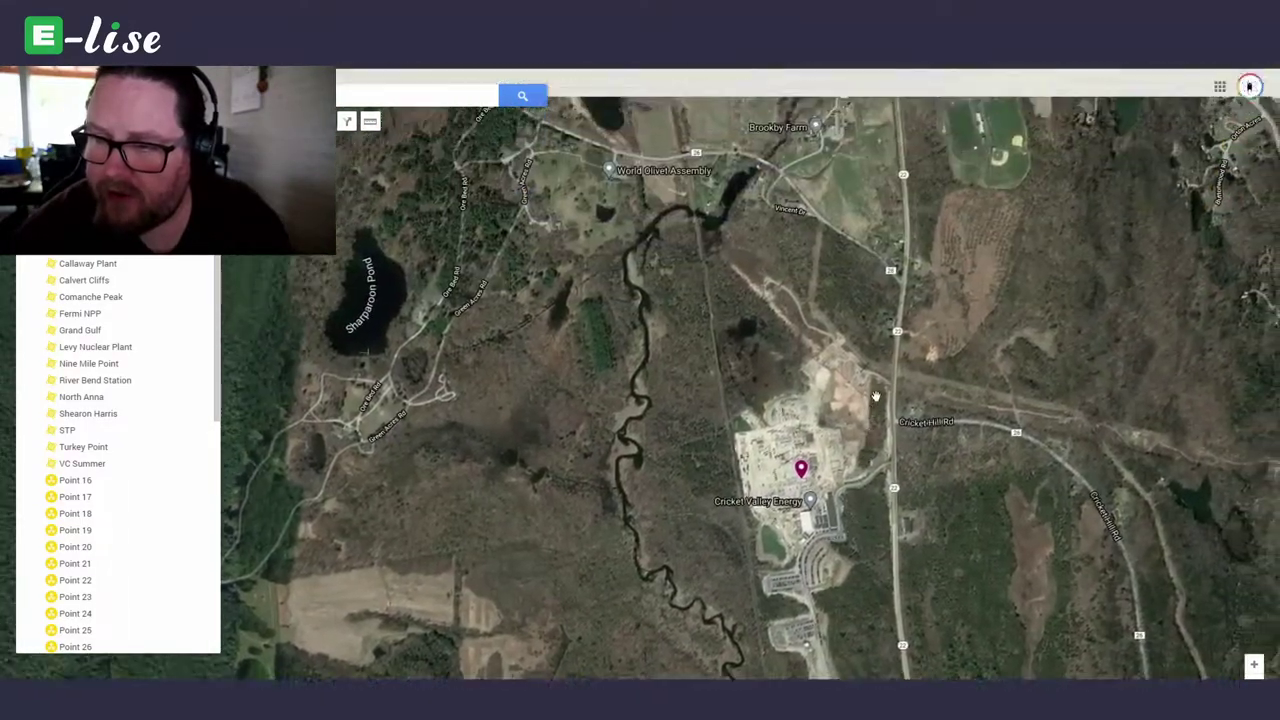
scroll(849, 375, down, 3)
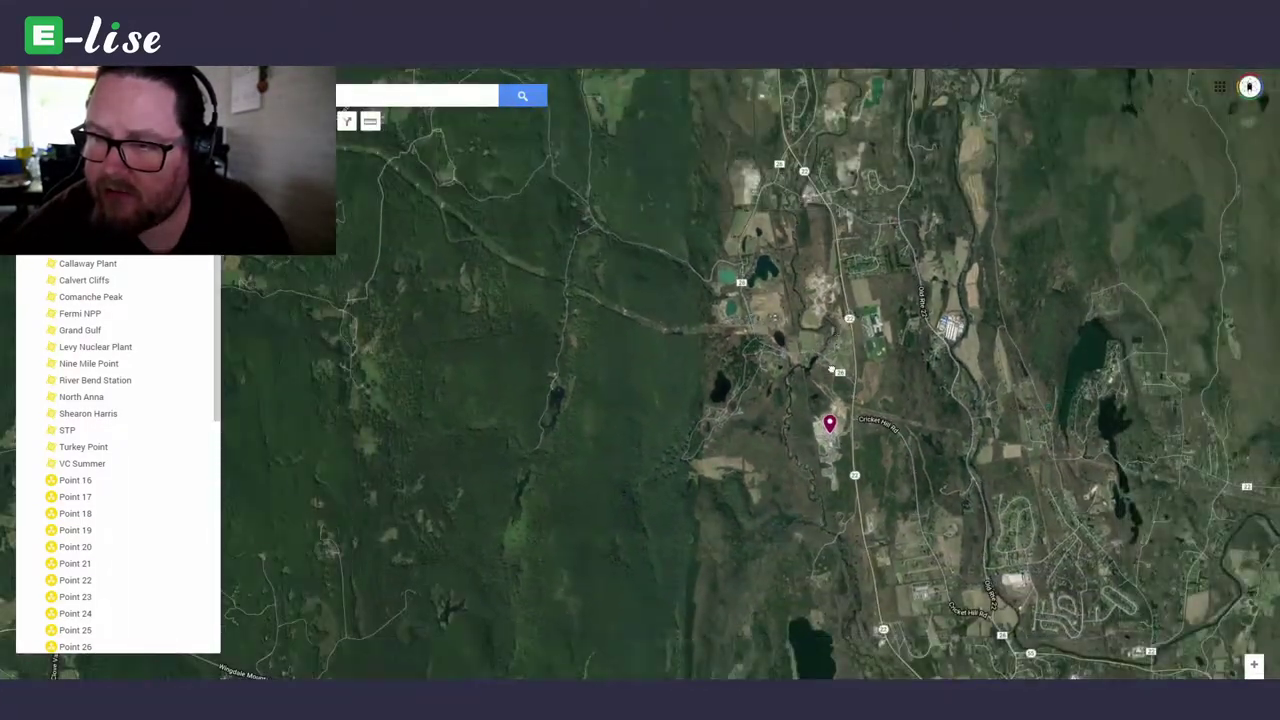
scroll(829, 341, down, 1)
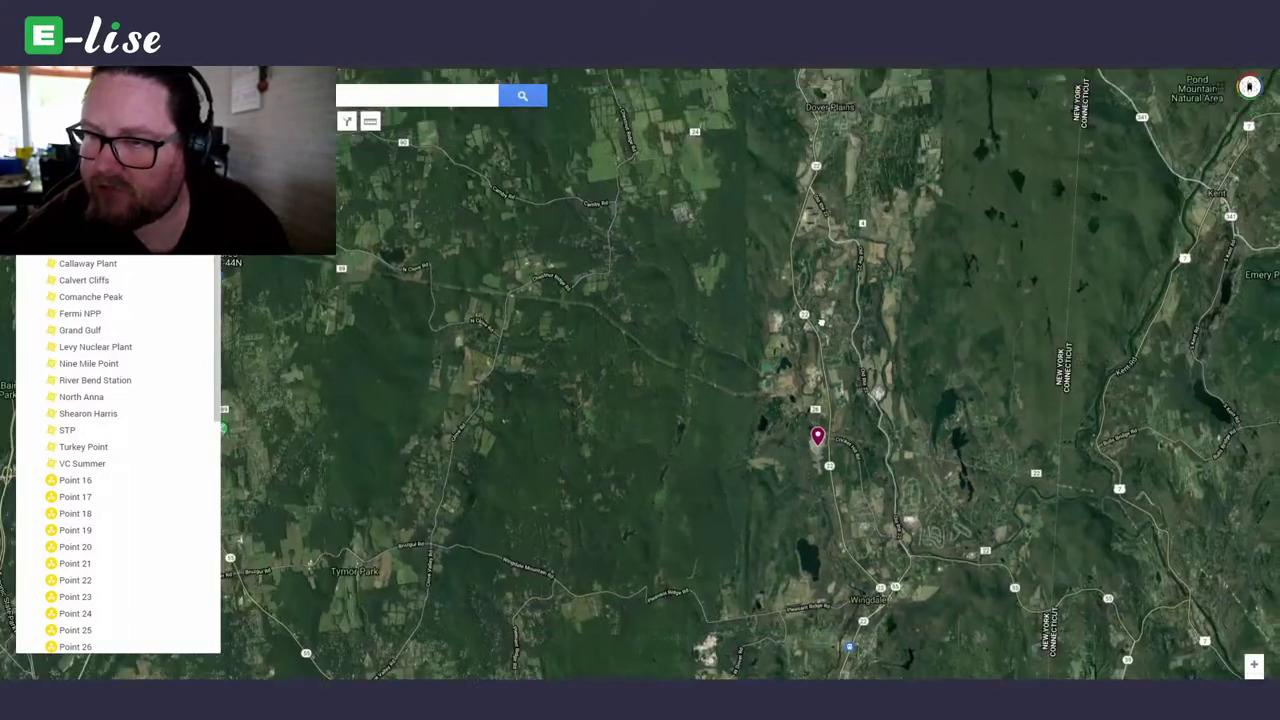
scroll(819, 368, up, 1)
scroll(819, 368, up, 1)
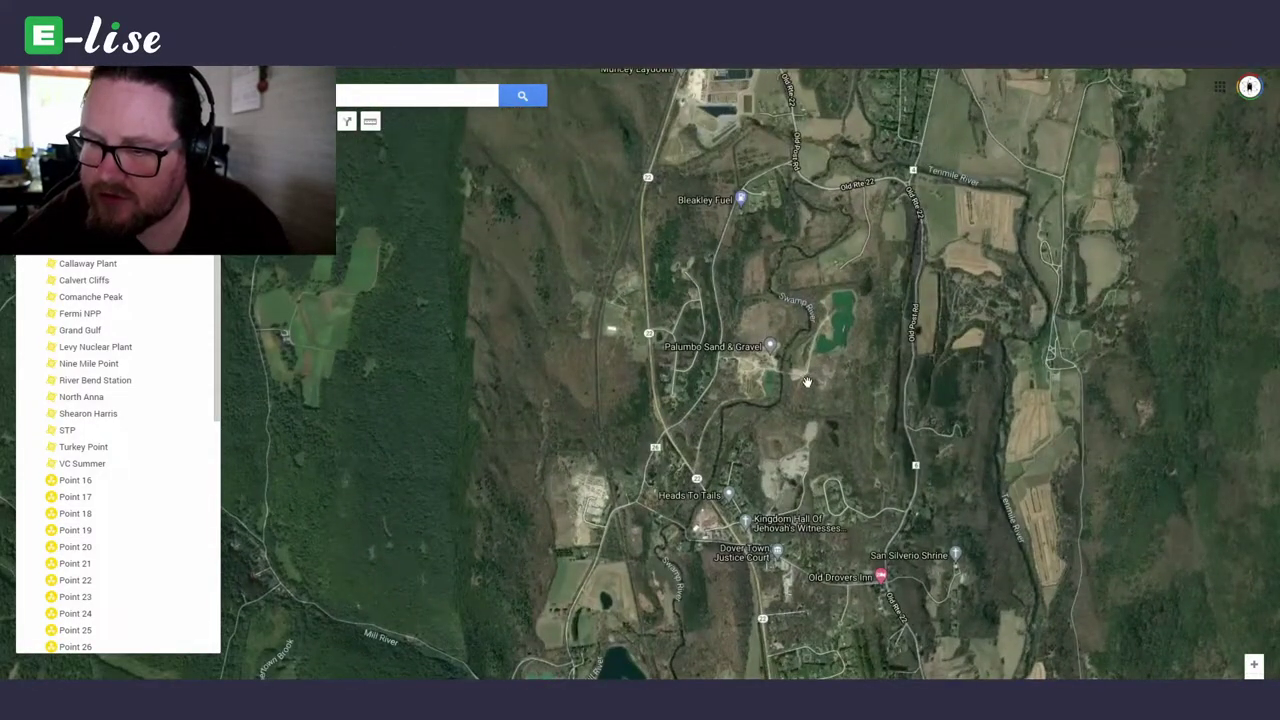
scroll(809, 407, down, 1)
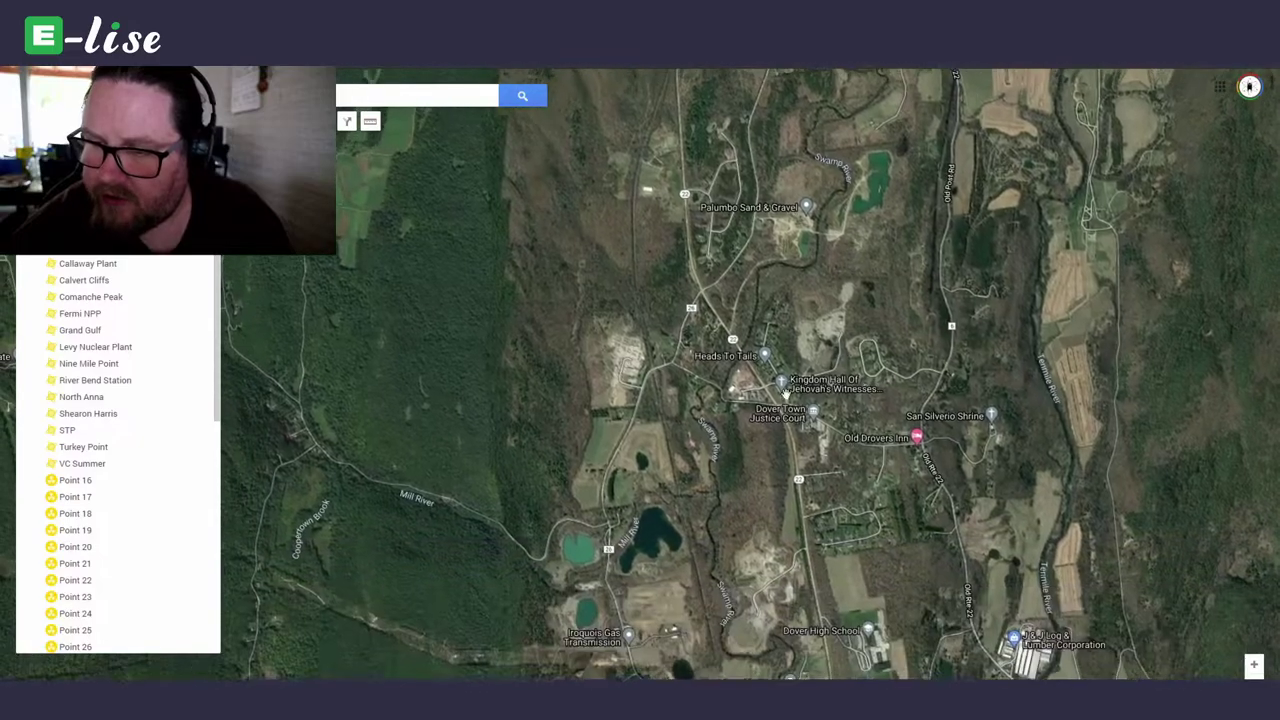
scroll(816, 358, up, 1)
drag(816, 358, 807, 235)
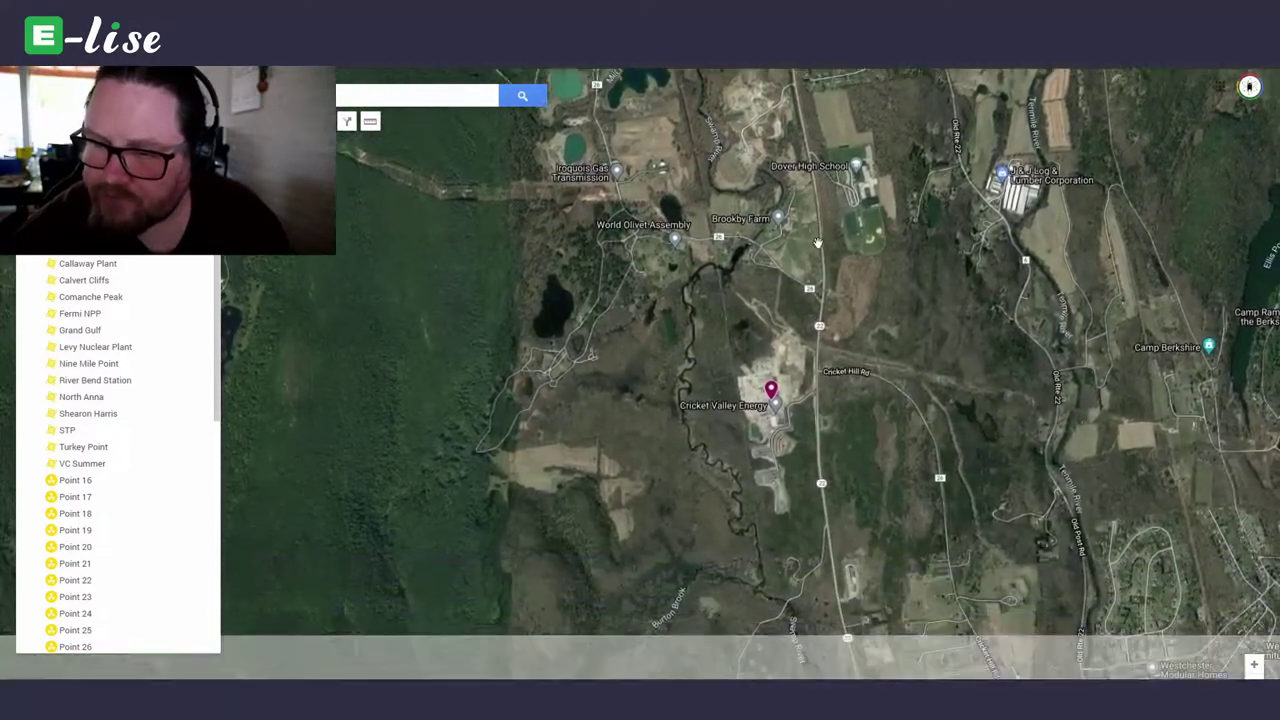
- Inspect the Cricket Valley Energy construction site in close satellite view, including its extent between the railway and the road
scroll(726, 384, up, 2)
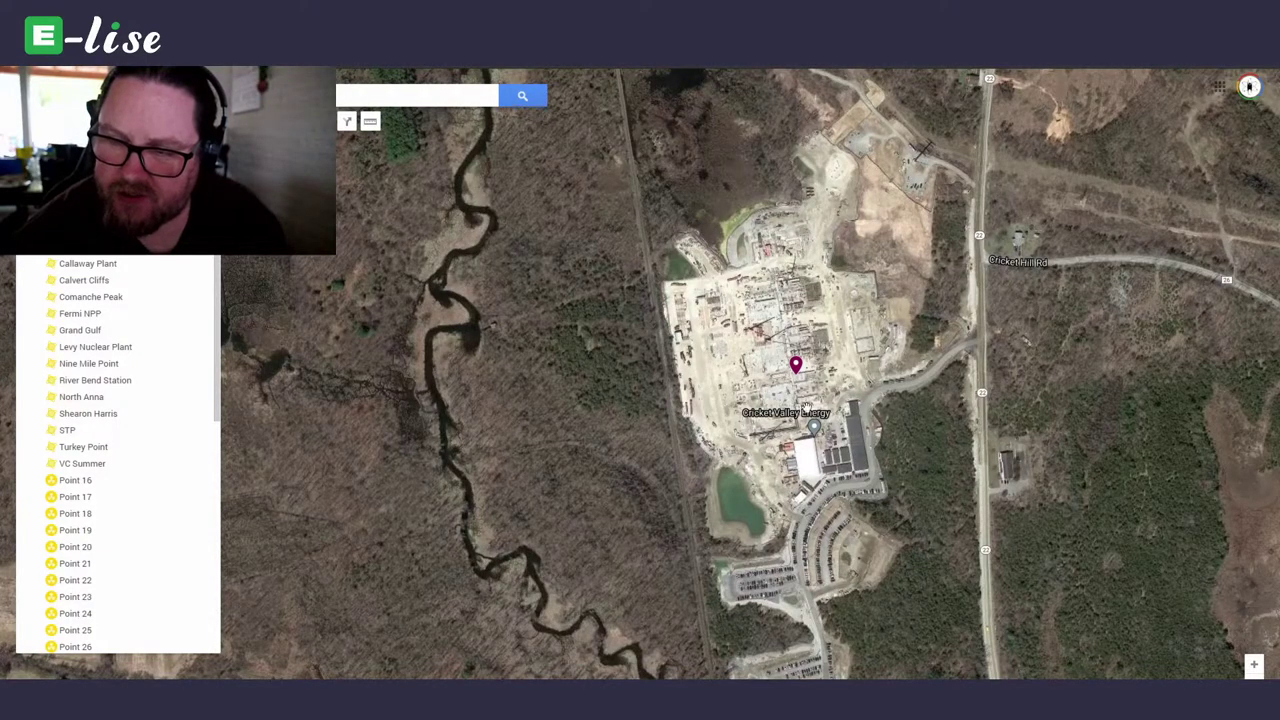
scroll(834, 357, up, 2)
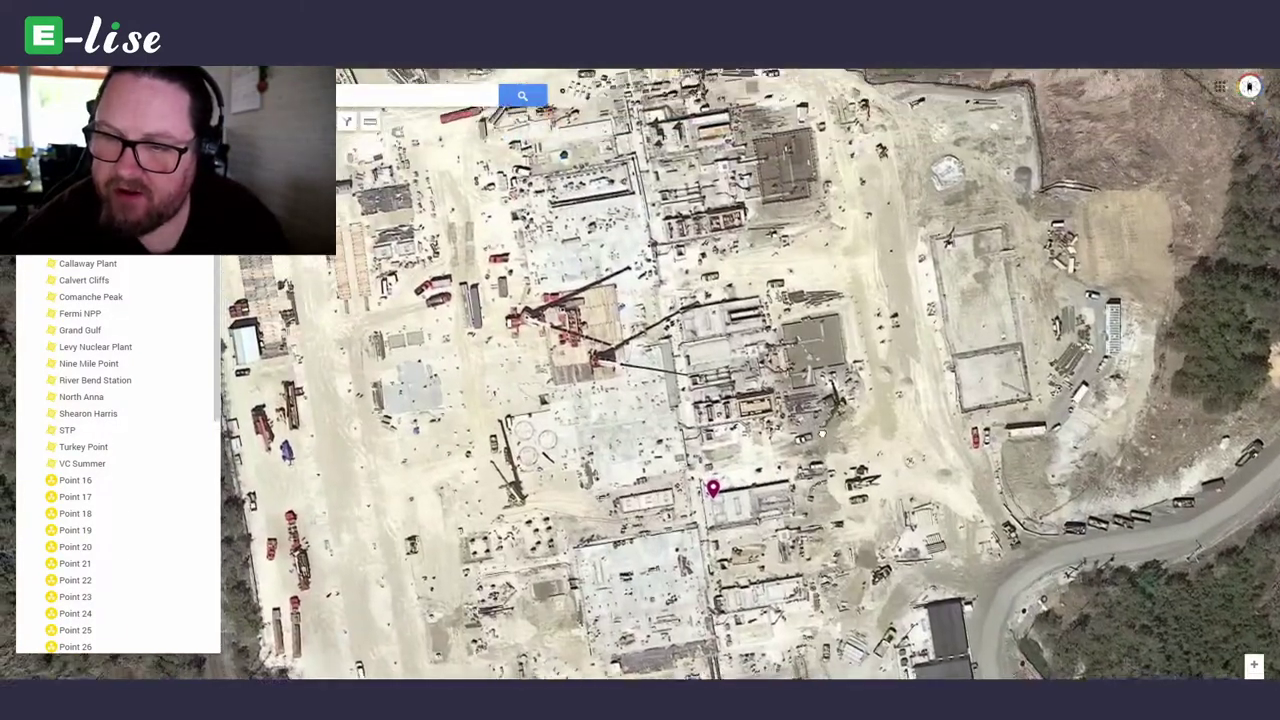
drag(821, 433, 915, 569)
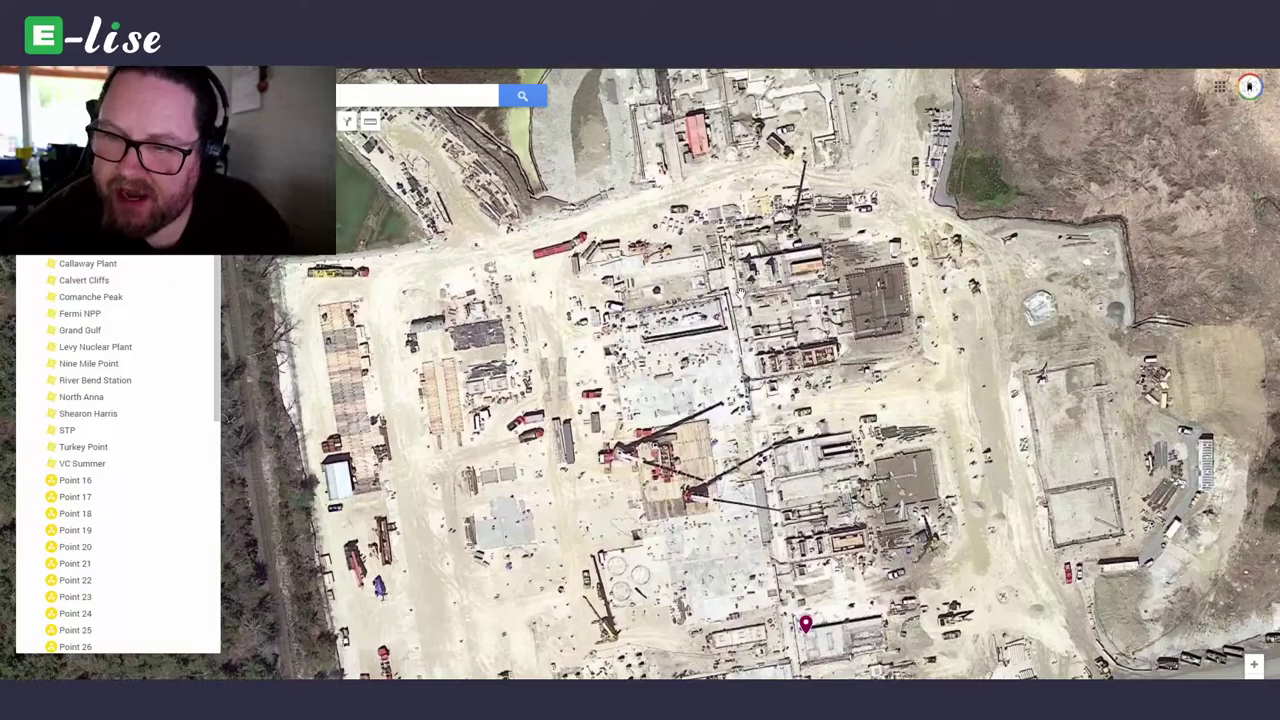
key(Down)
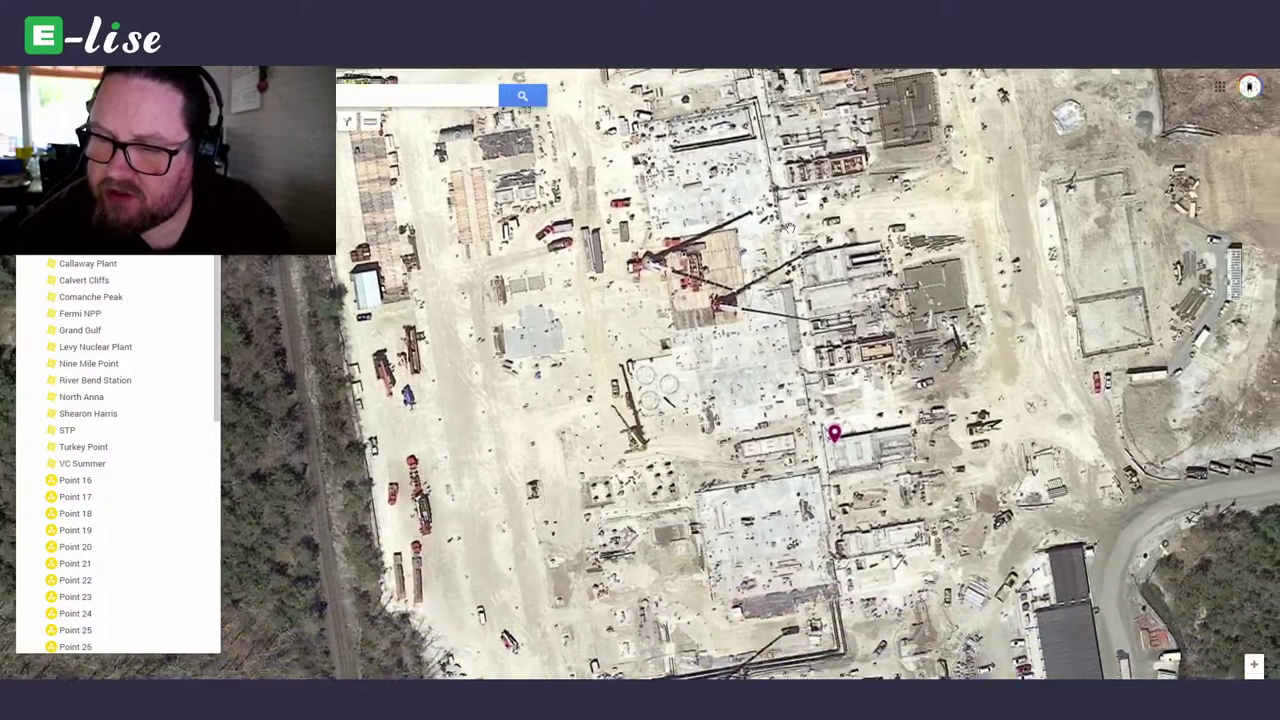
scroll(684, 410, down, 4)
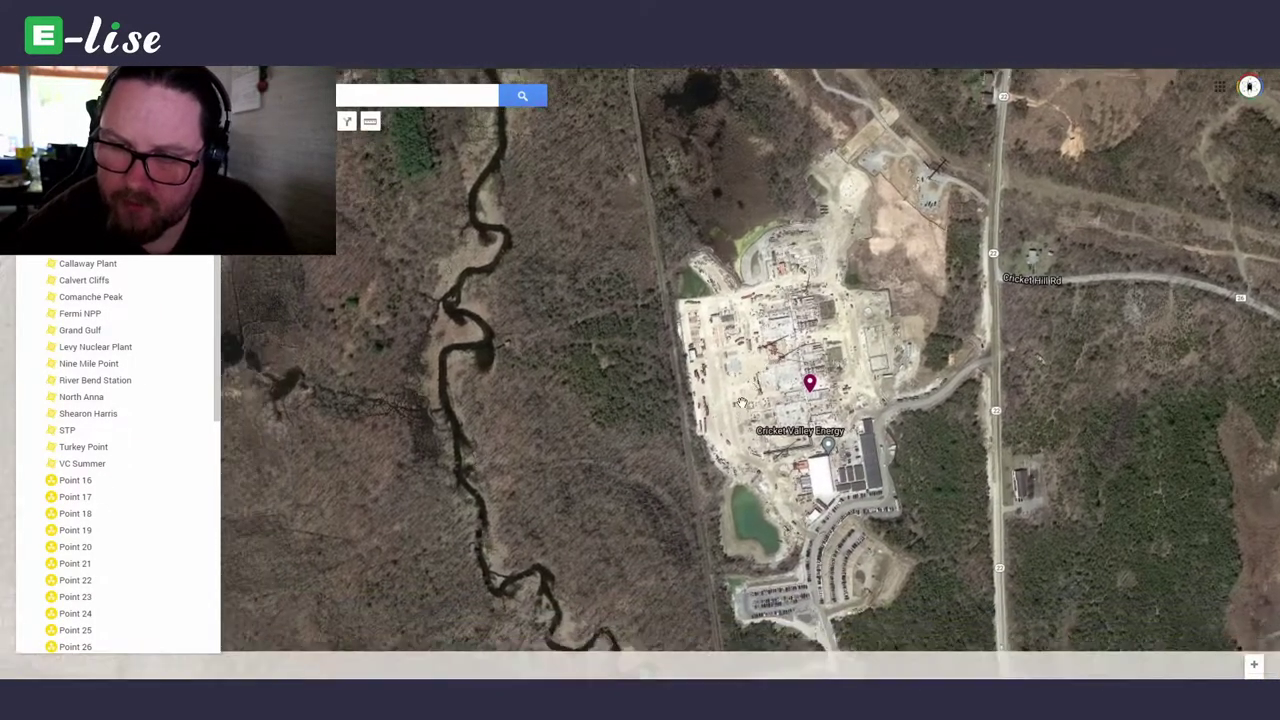
scroll(784, 380, down, 3)
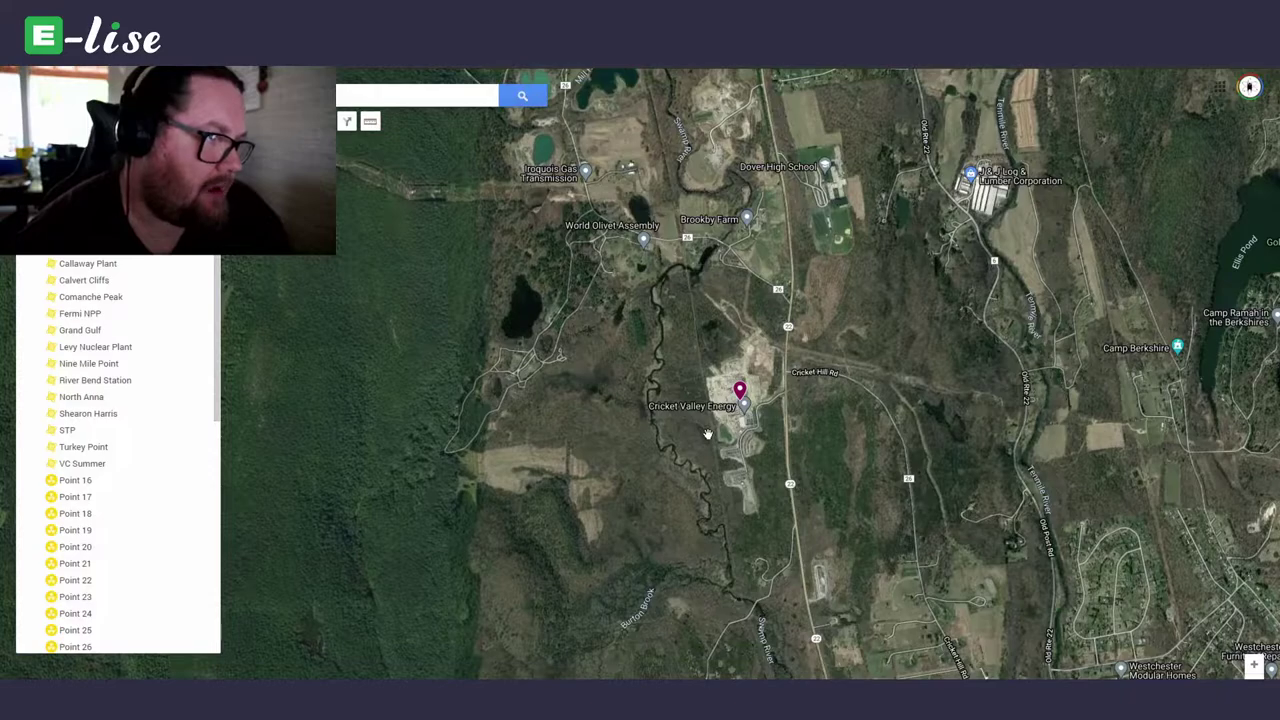
scroll(725, 420, up, 4)
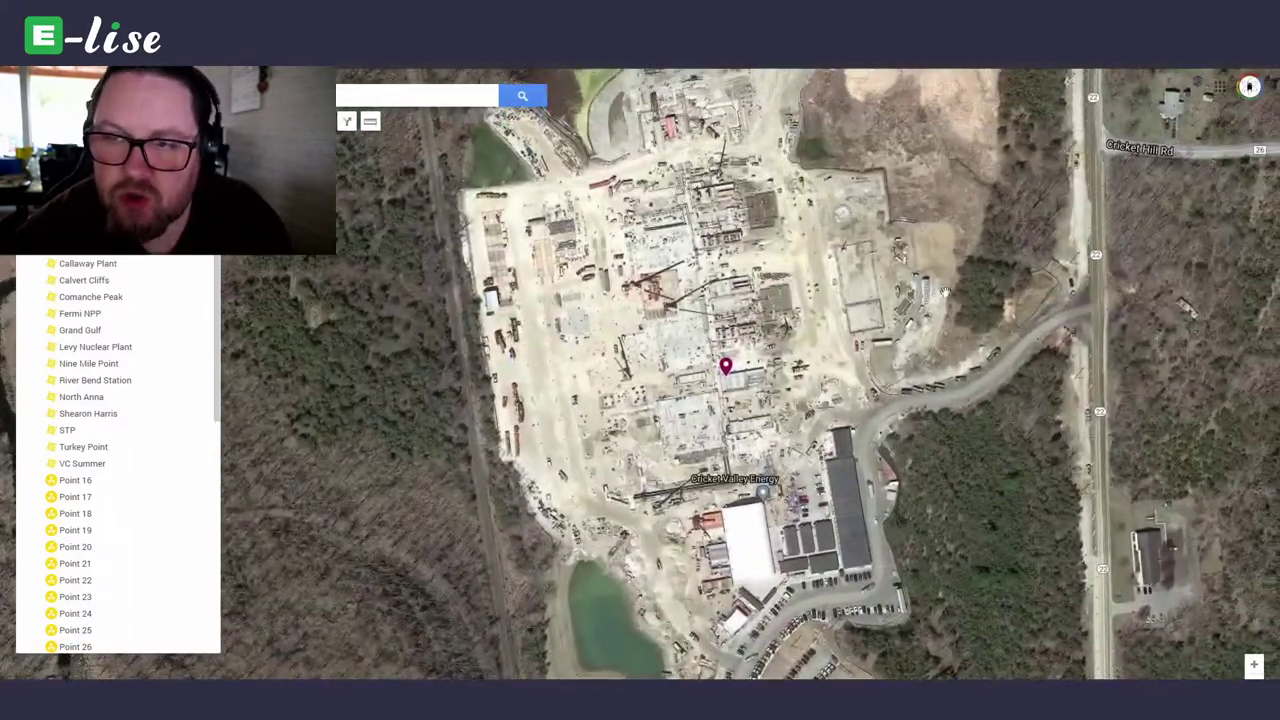
scroll(655, 462, down, 2)
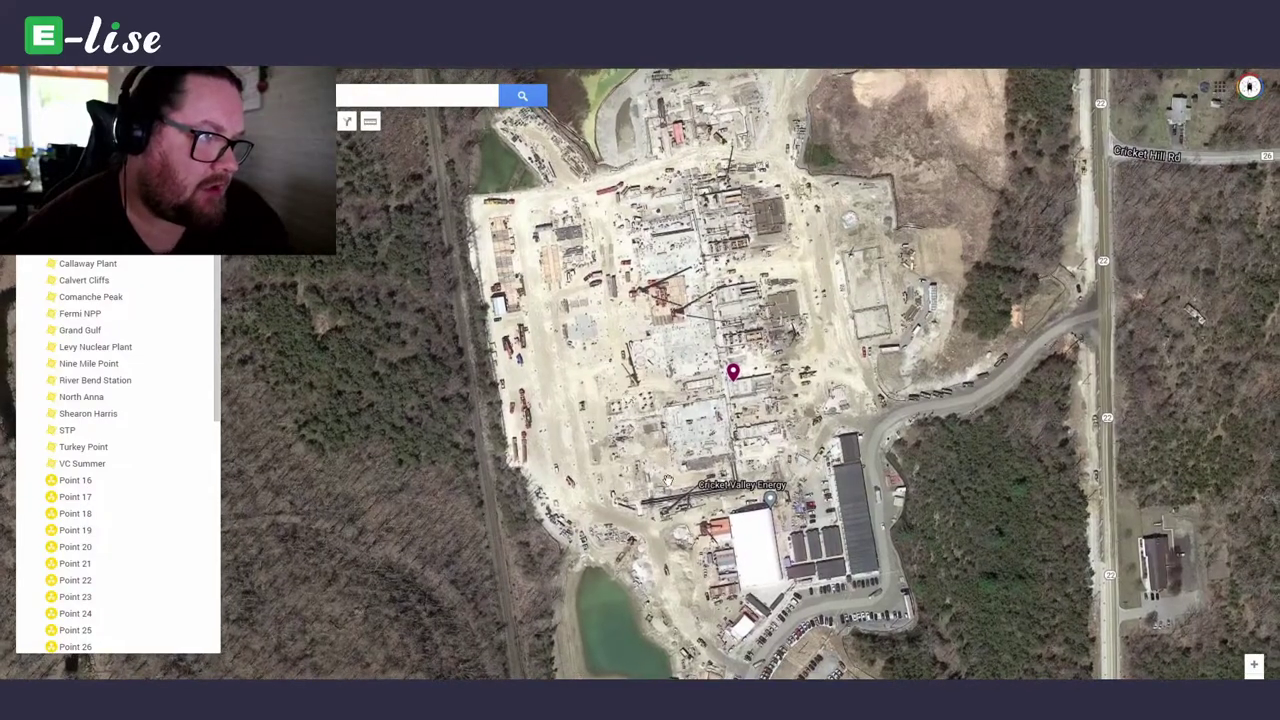
- Compare the purple Cricket Valley pin's location with the Indian Point marker and its yellow area rectangle in one regional view
scroll(671, 481, down, 3)
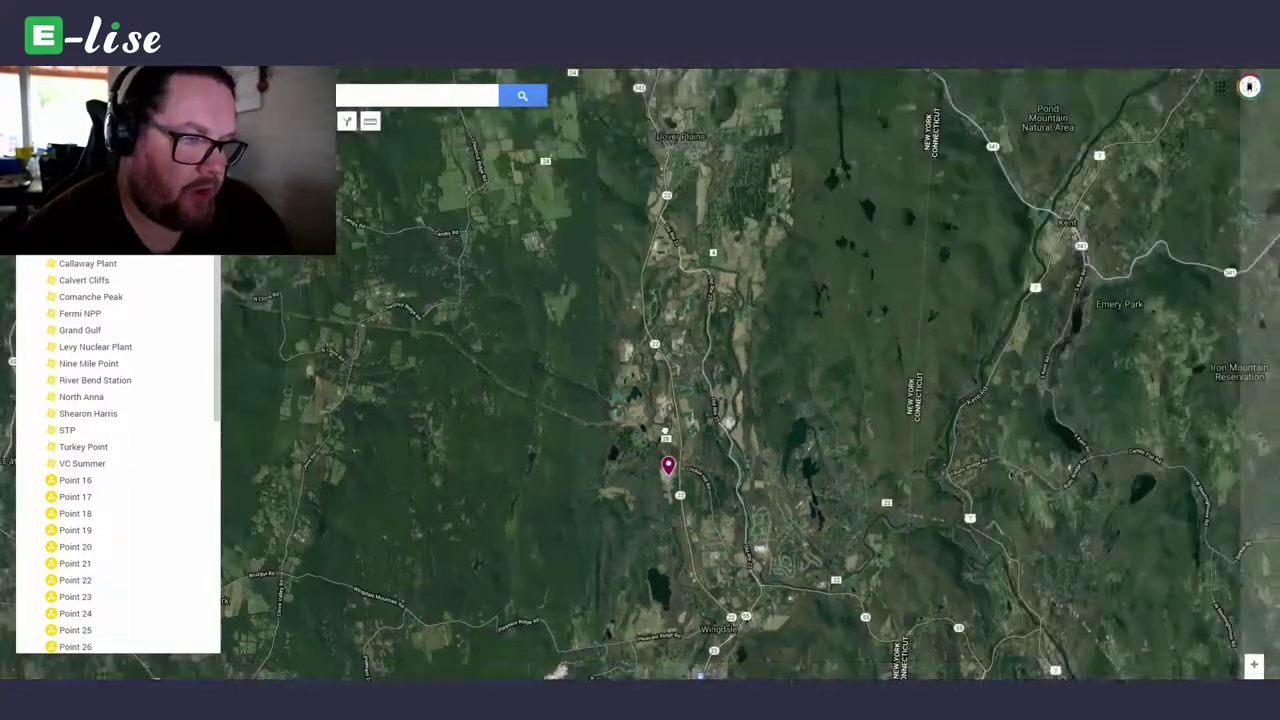
scroll(664, 417, down, 3)
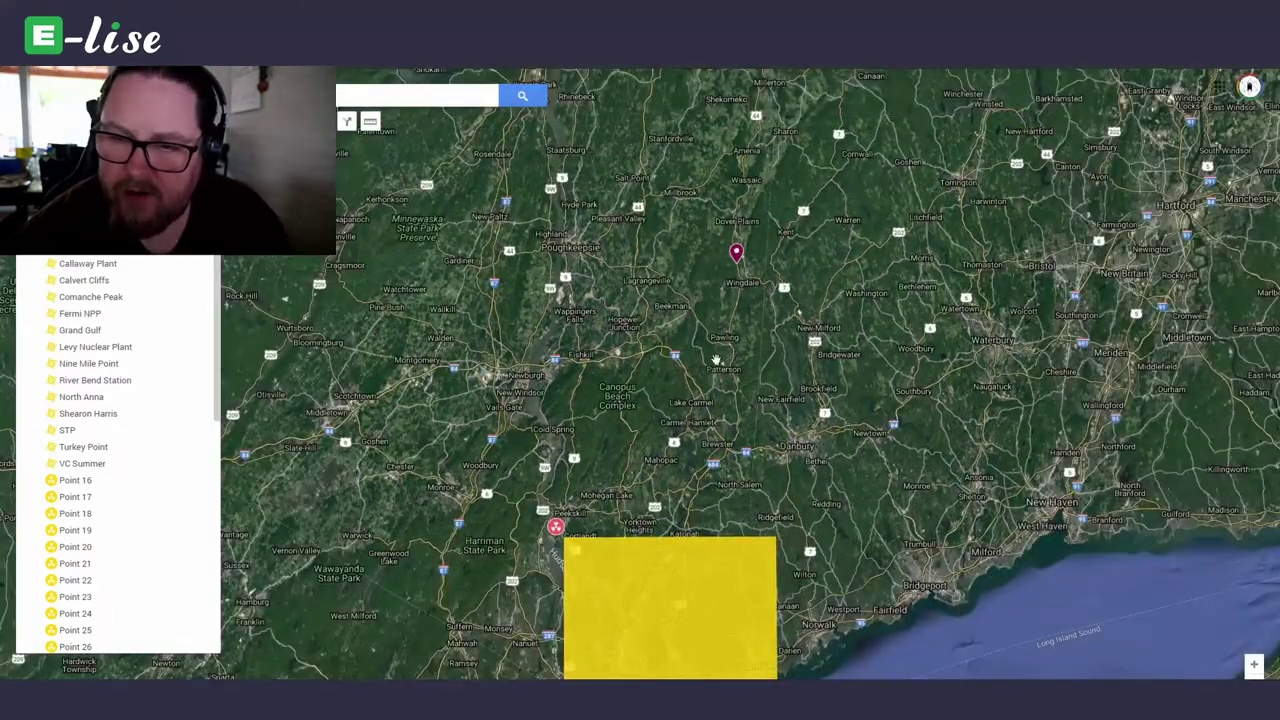
drag(558, 507, 588, 410)
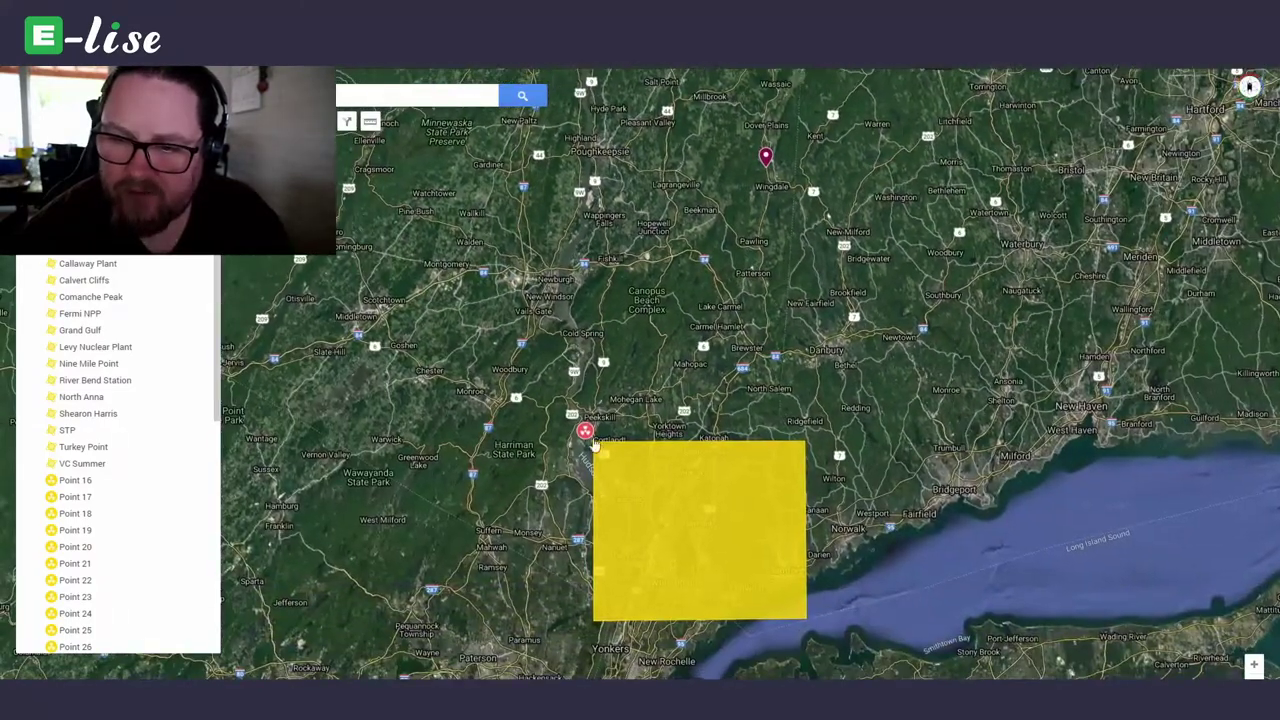
- Examine the Indian Point area rectangle against New York City and Long Island Sound, and its distance from the pin near Wingdale
drag(651, 375, 665, 283)
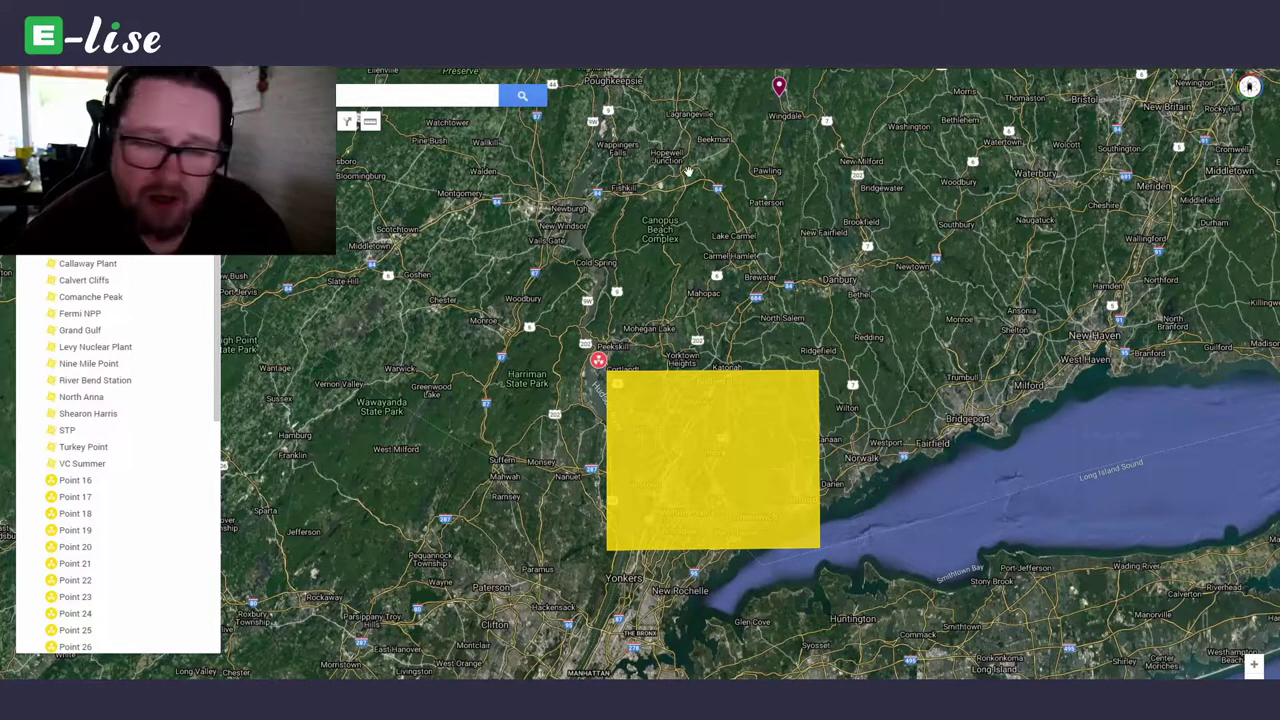
drag(667, 297, 685, 283)
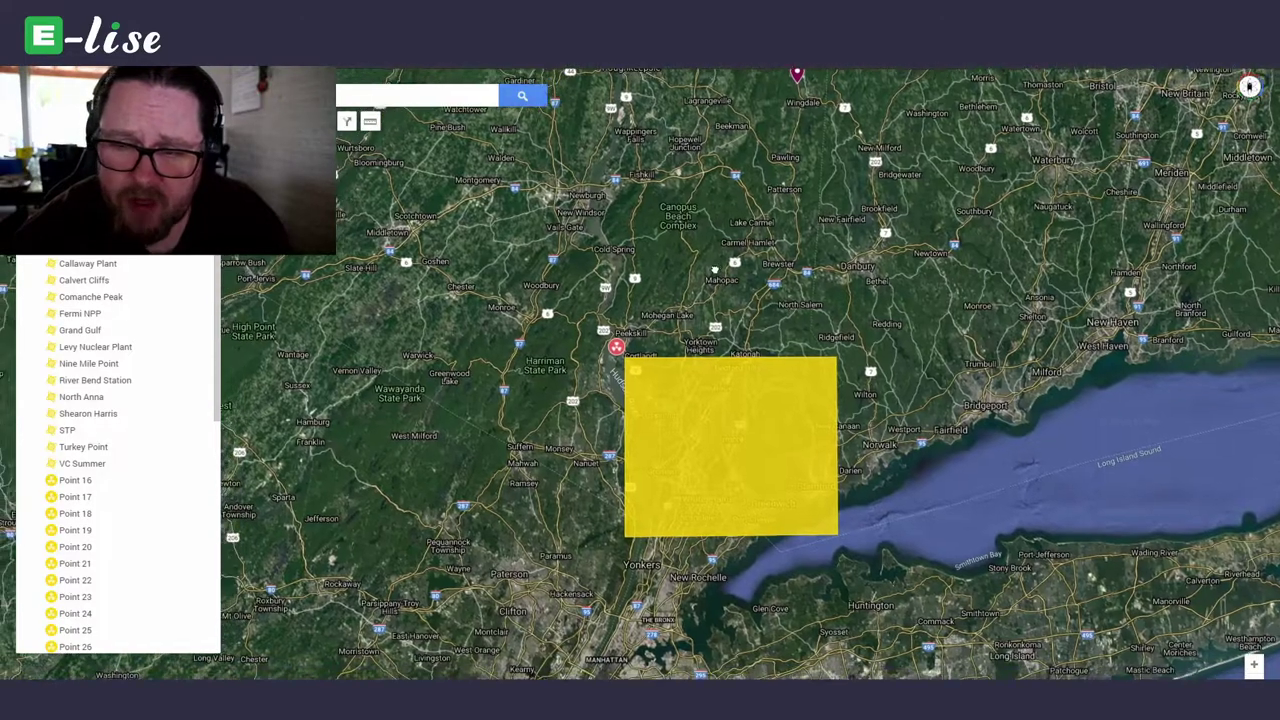
drag(701, 390, 741, 338)
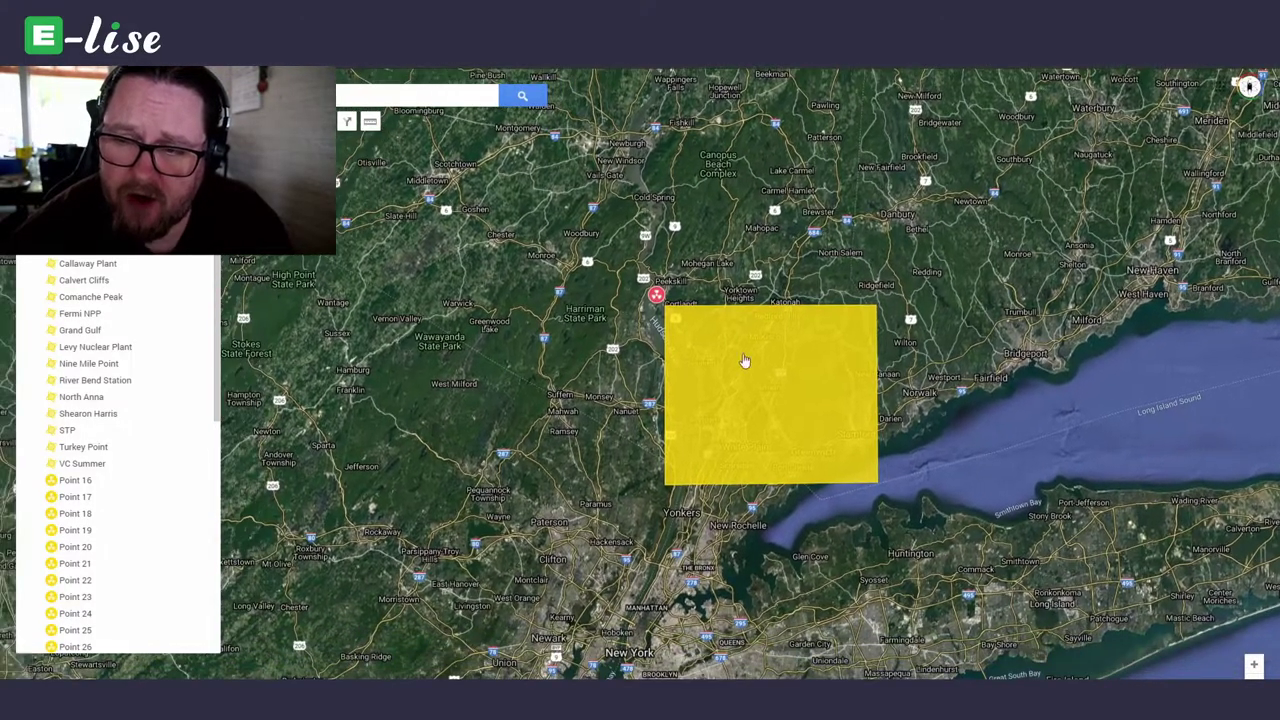
drag(820, 41, 798, 258)
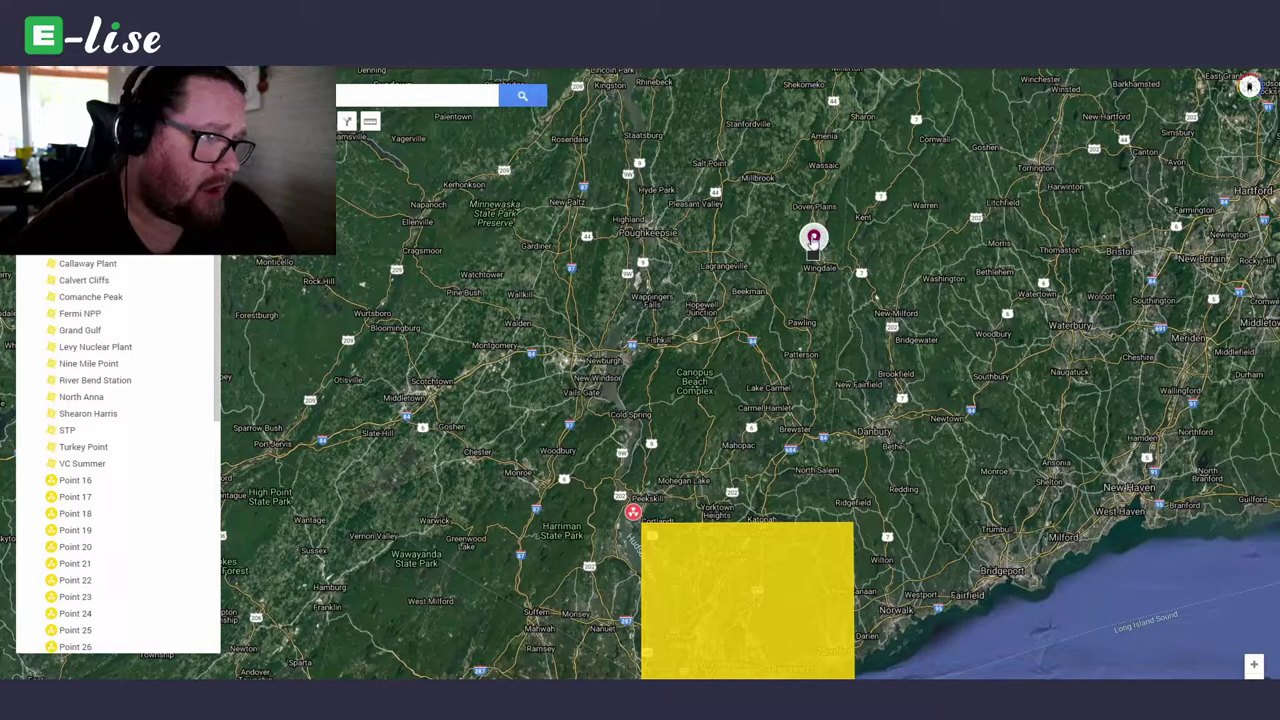
drag(816, 252, 880, 194)
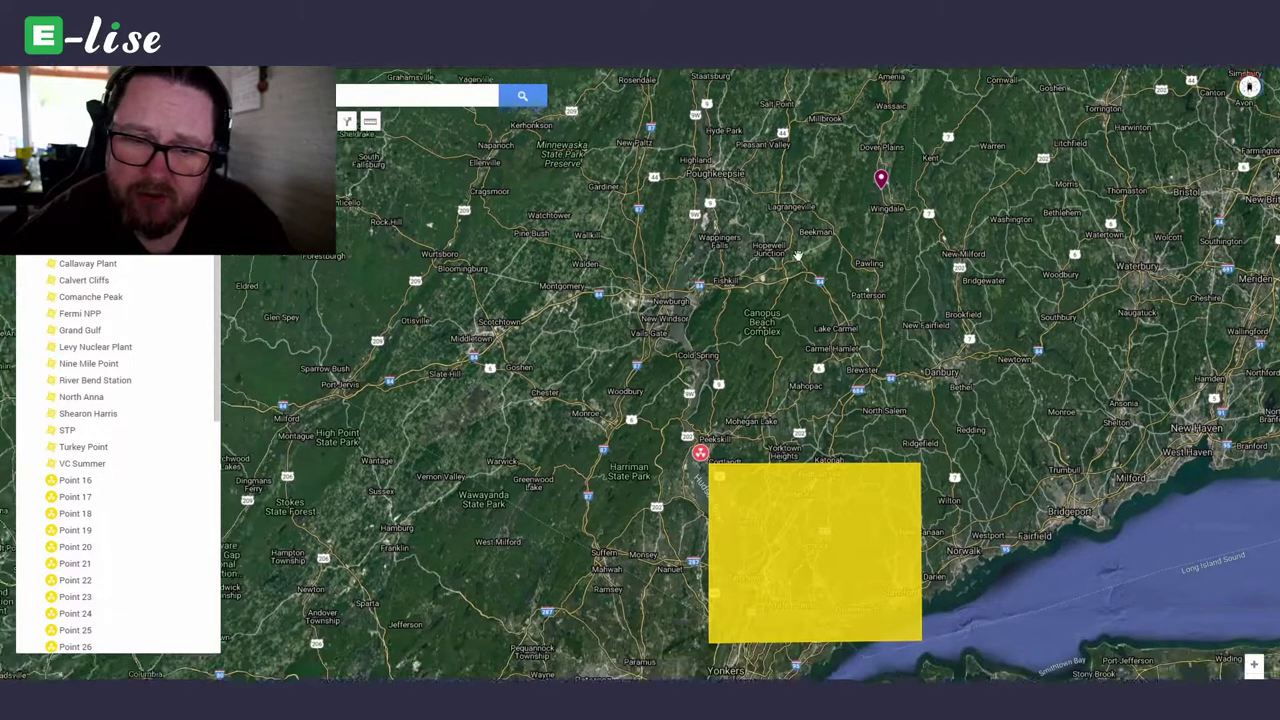
- Locate the Salem and Hope Creek nuclear site on the Delaware River, below its yellow area rectangle southwest of Philadelphia
scroll(849, 197, down, 5)
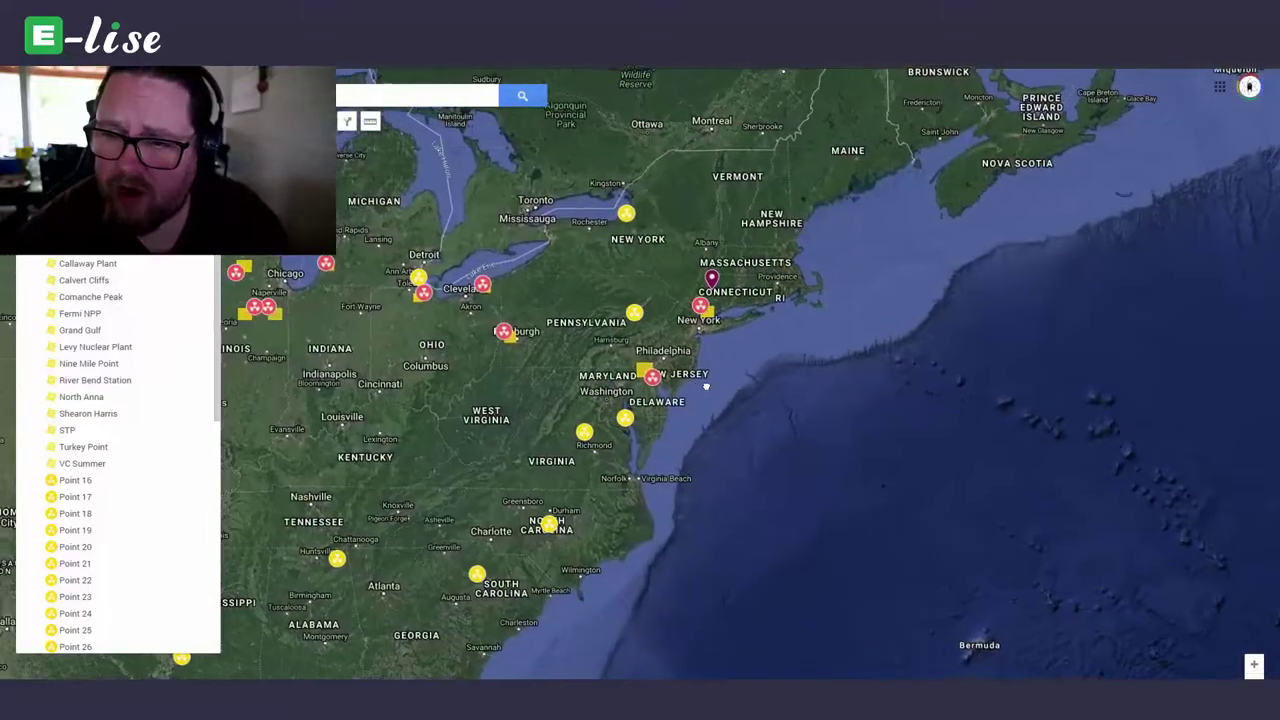
drag(676, 332, 957, 405)
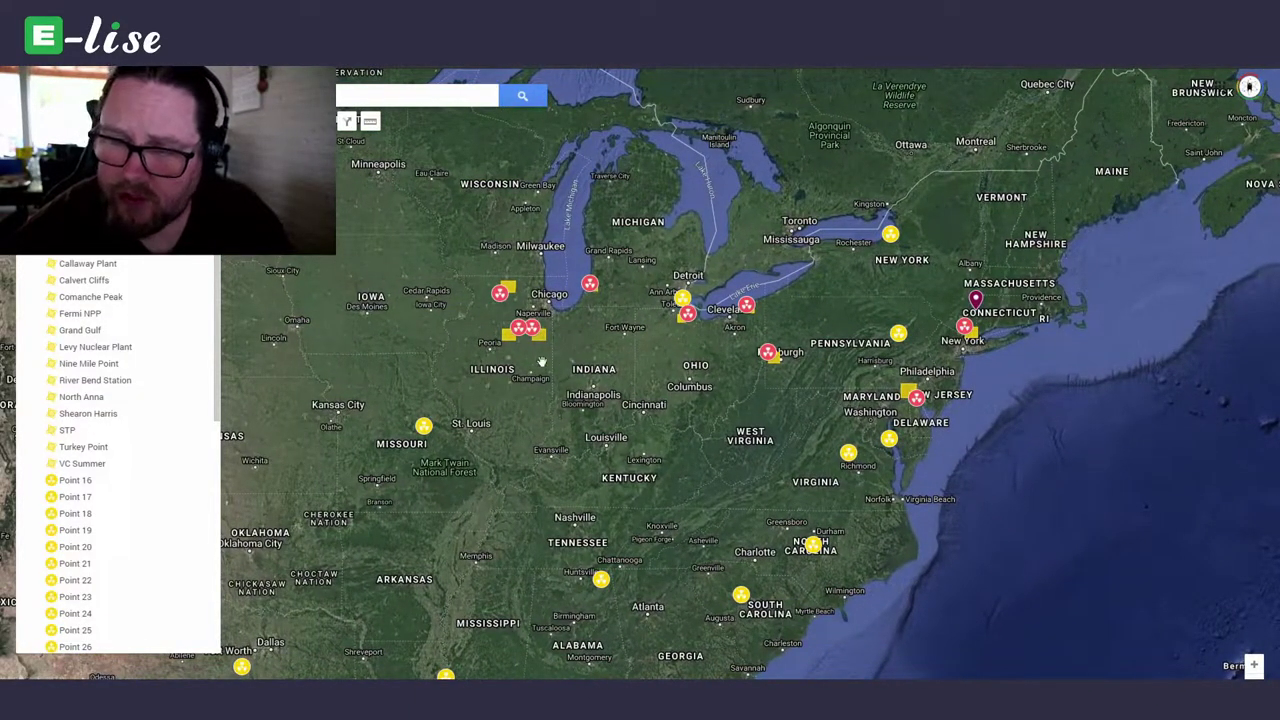
scroll(916, 372, up, 3)
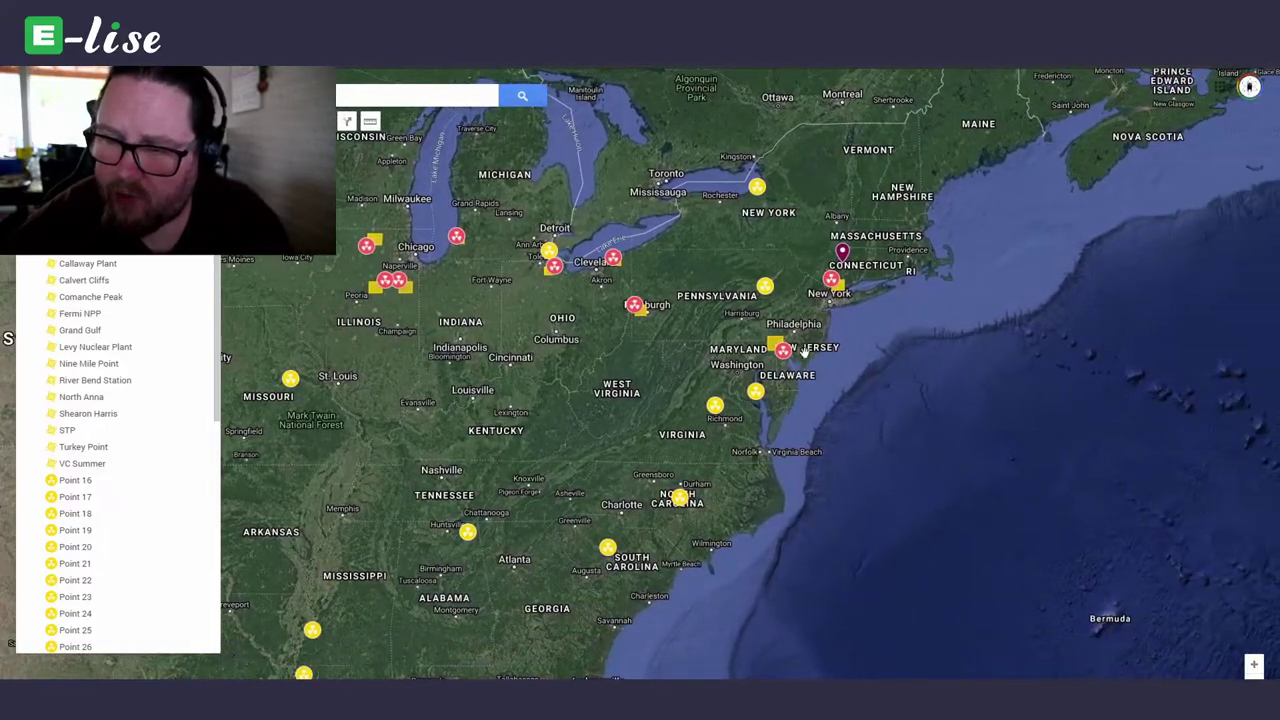
scroll(761, 337, up, 4)
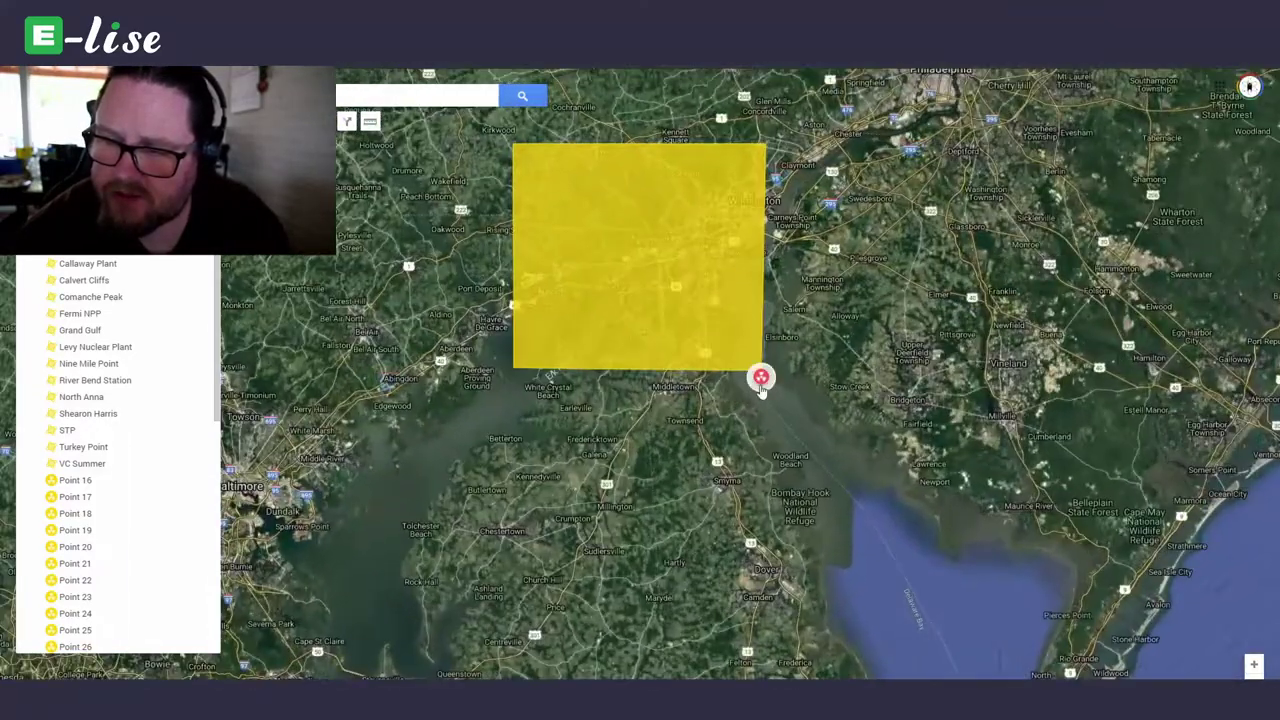
scroll(764, 366, up, 5)
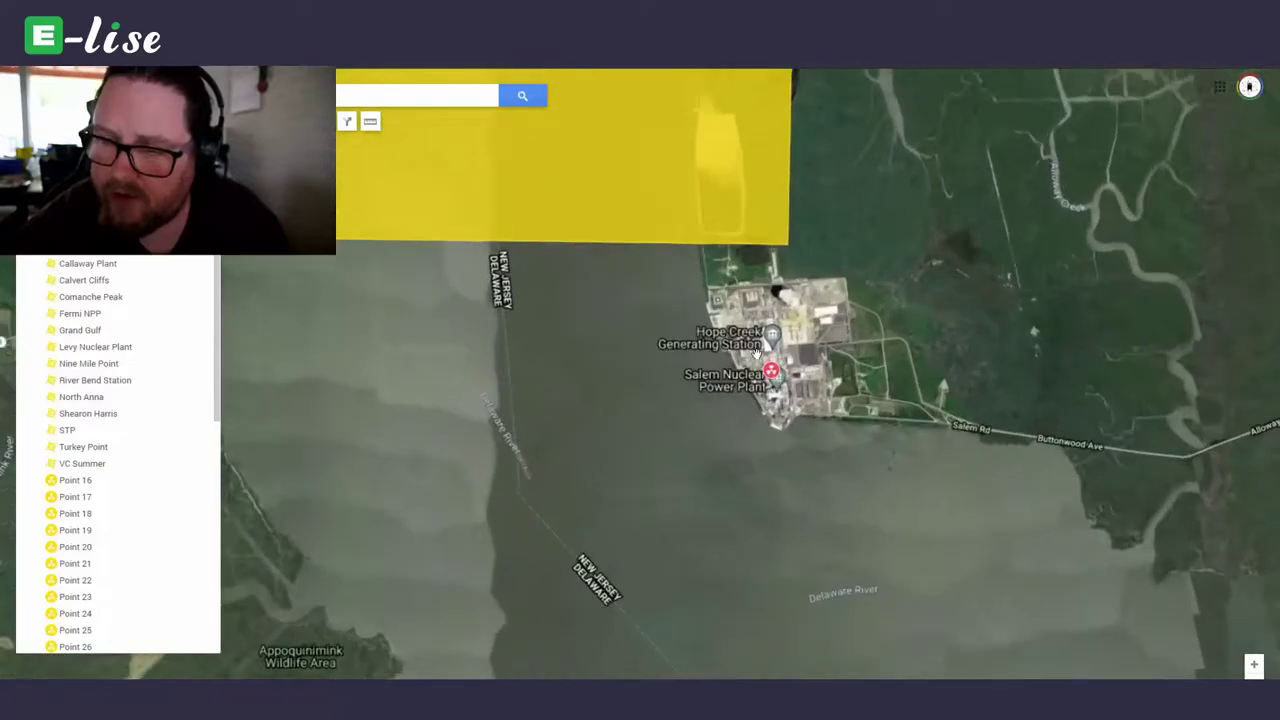
- Inspect the overall layout of the Salem and Hope Creek stations, including the reactor domes, switchyards and parking lots
scroll(773, 365, up, 2)
scroll(1008, 232, down, 2)
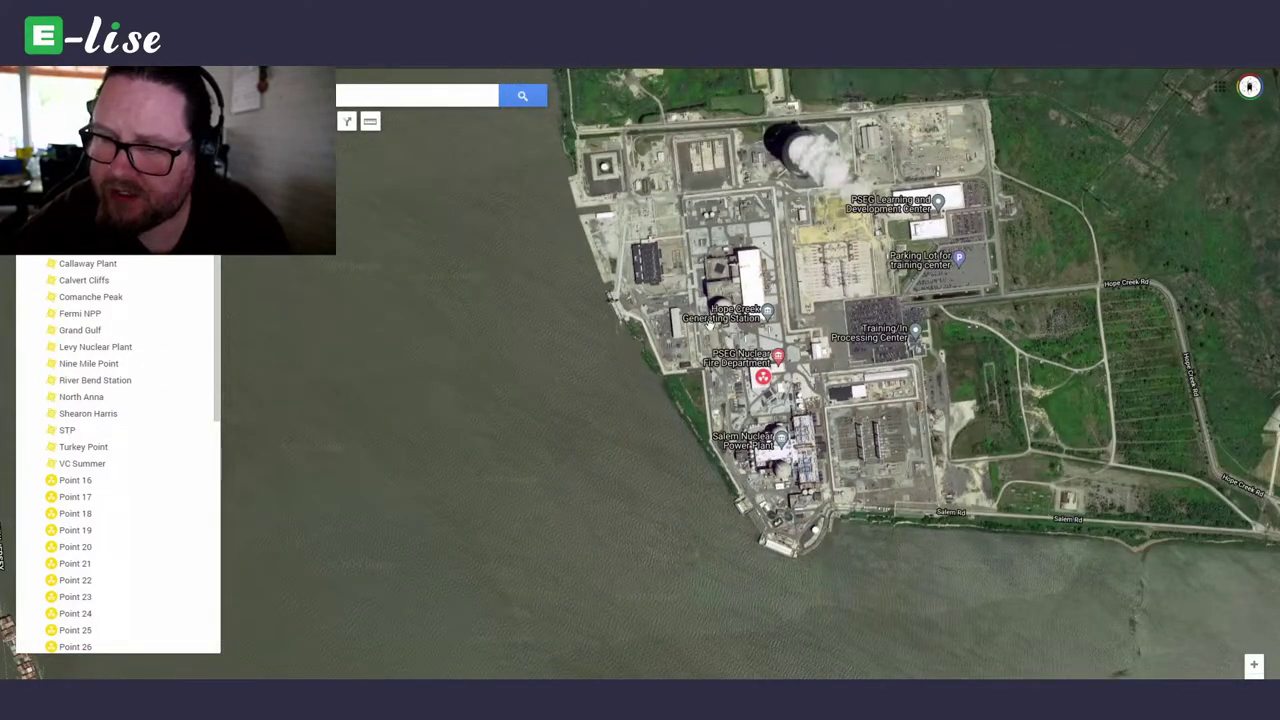
scroll(716, 325, up, 1)
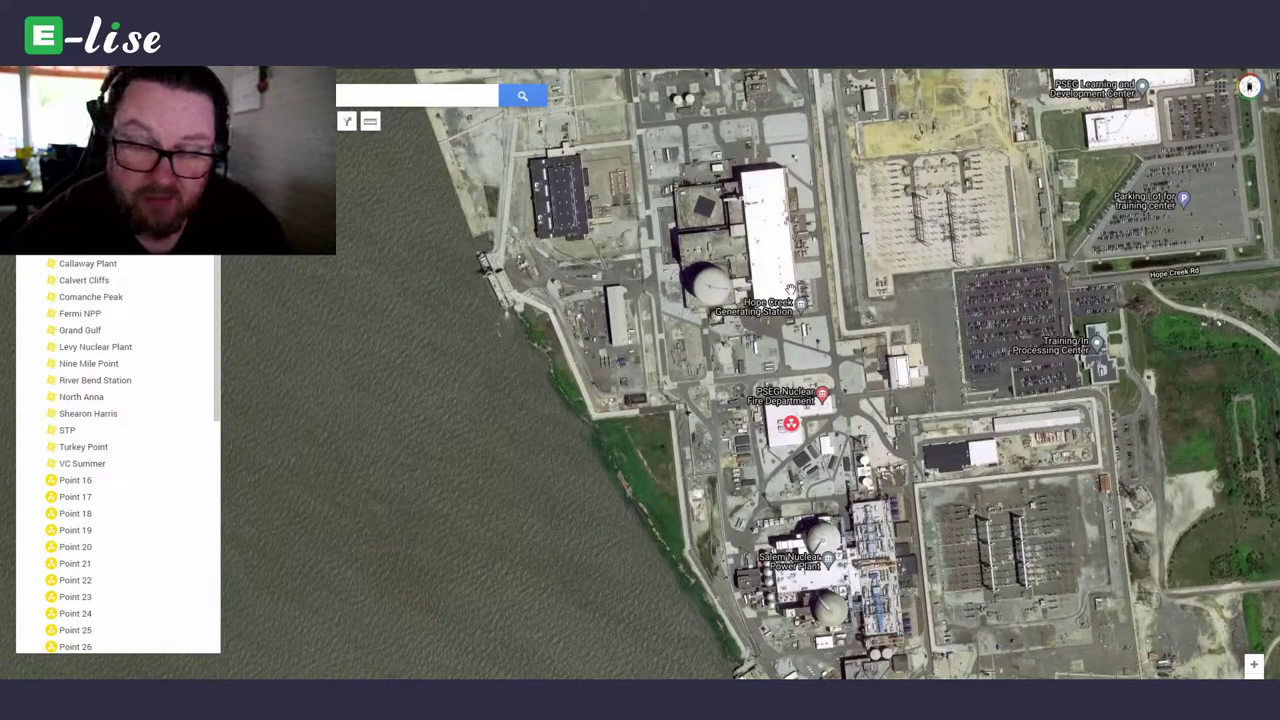
scroll(925, 565, down, 1)
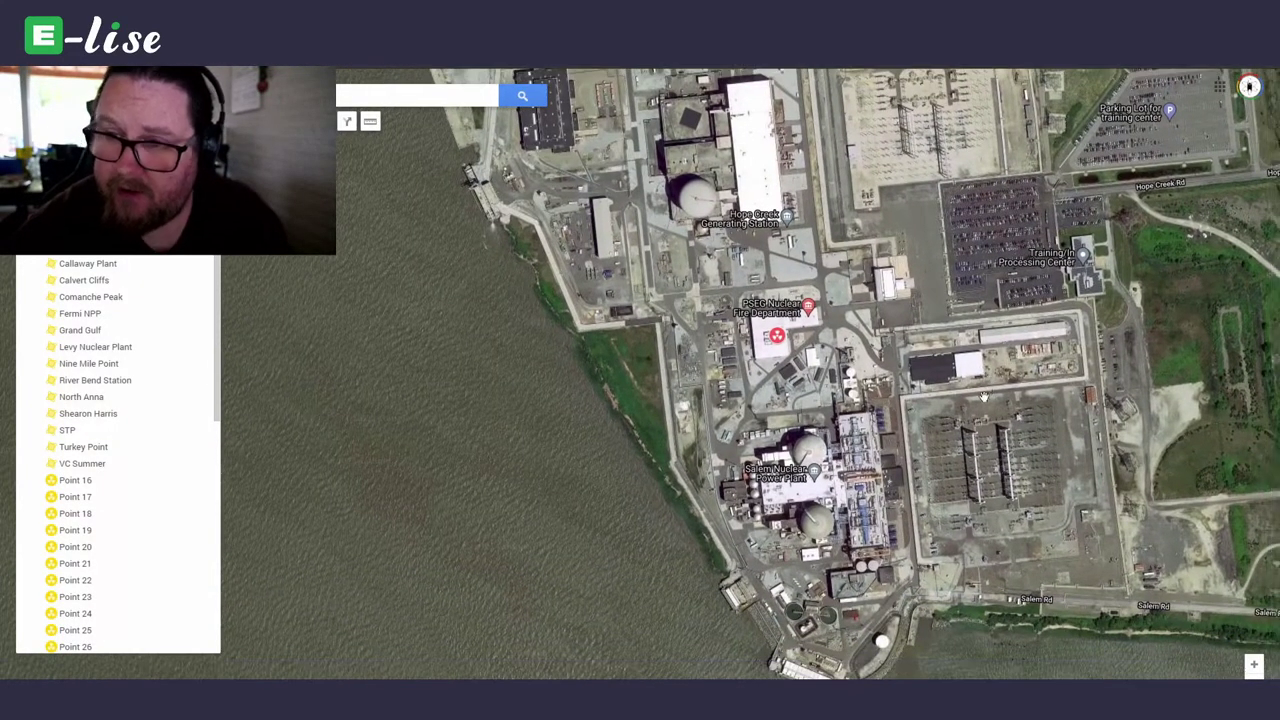
scroll(860, 493, down, 1)
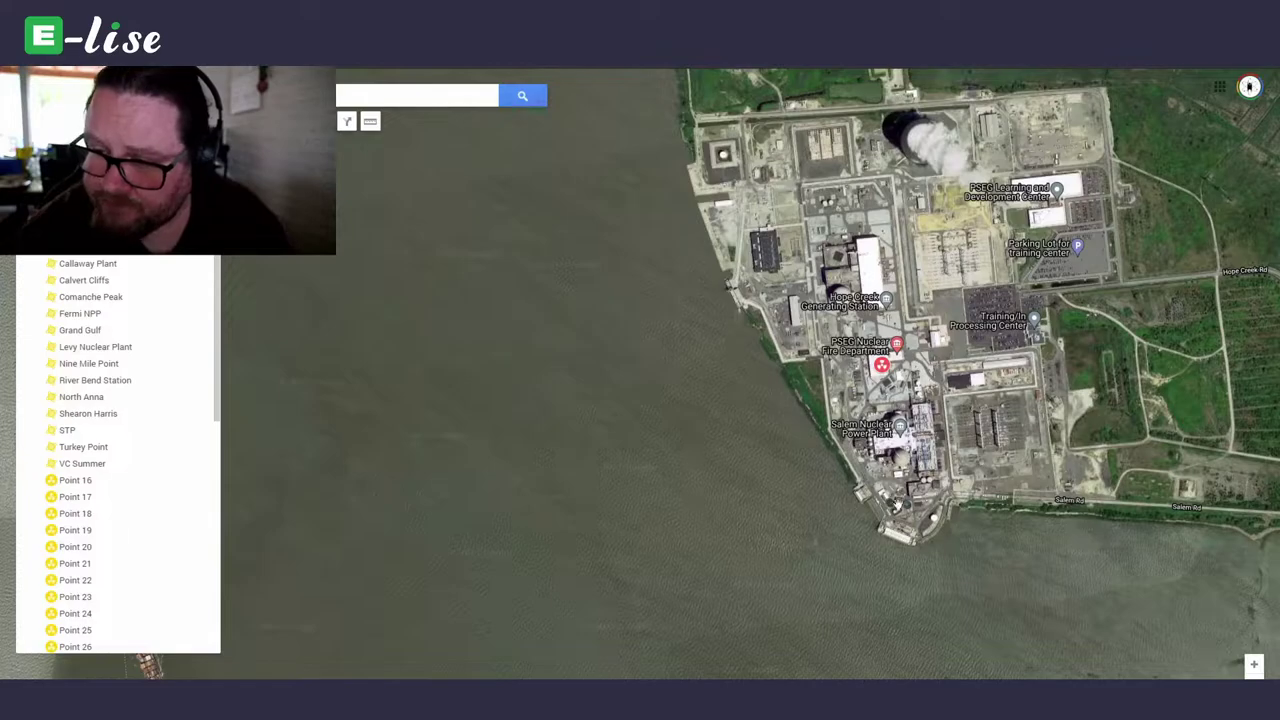
- Examine the Hope Creek reactor buildings and cooling tower up close and relate them to the neighbouring Salem units
scroll(768, 389, up, 3)
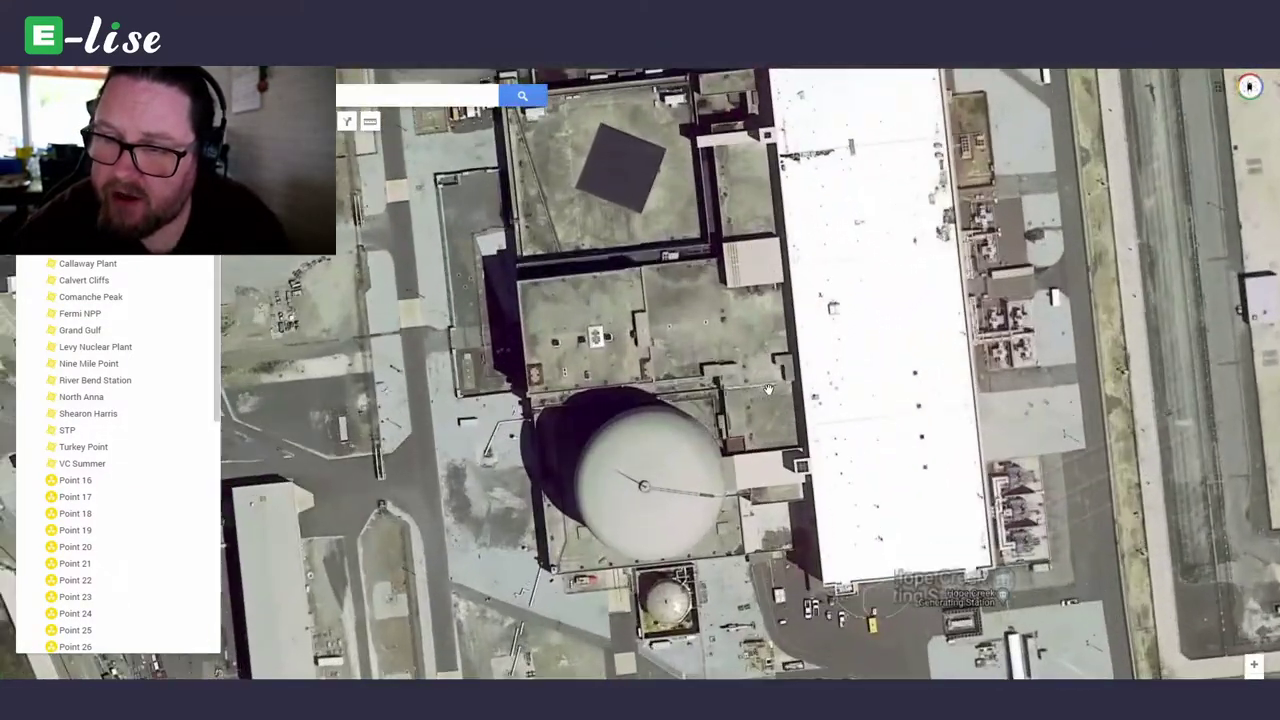
drag(543, 162, 673, 317)
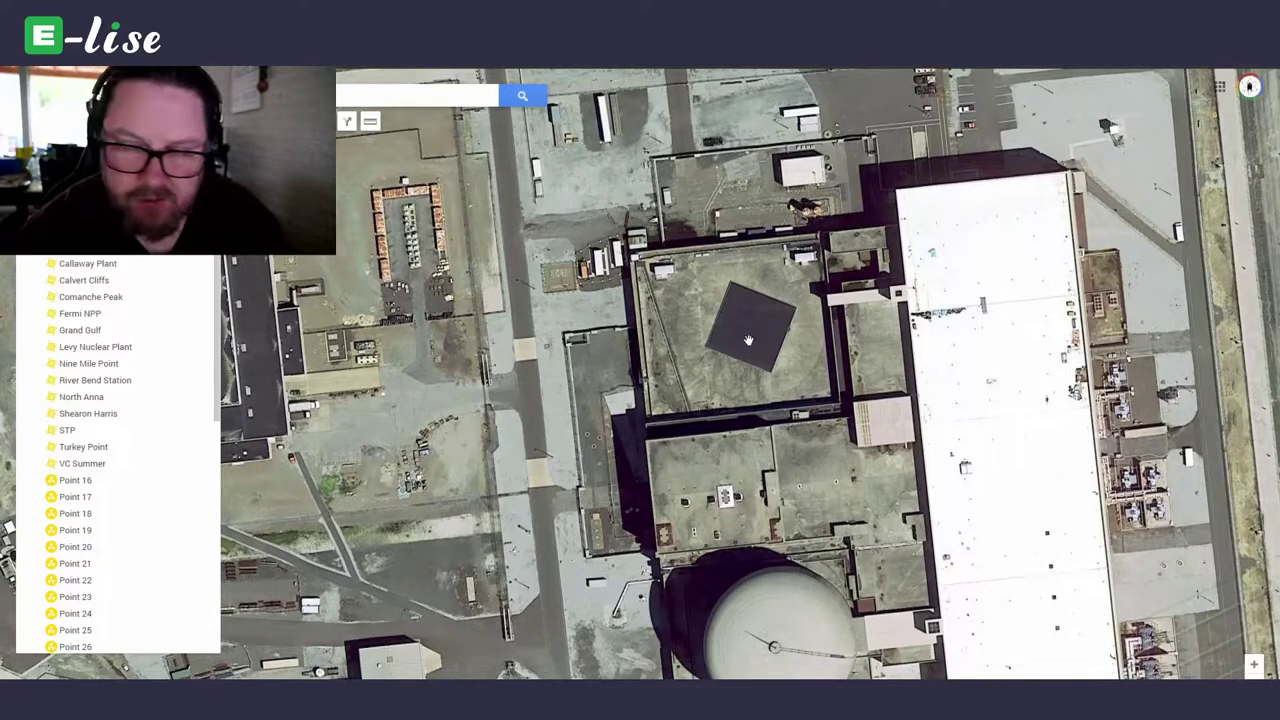
scroll(740, 318, down, 3)
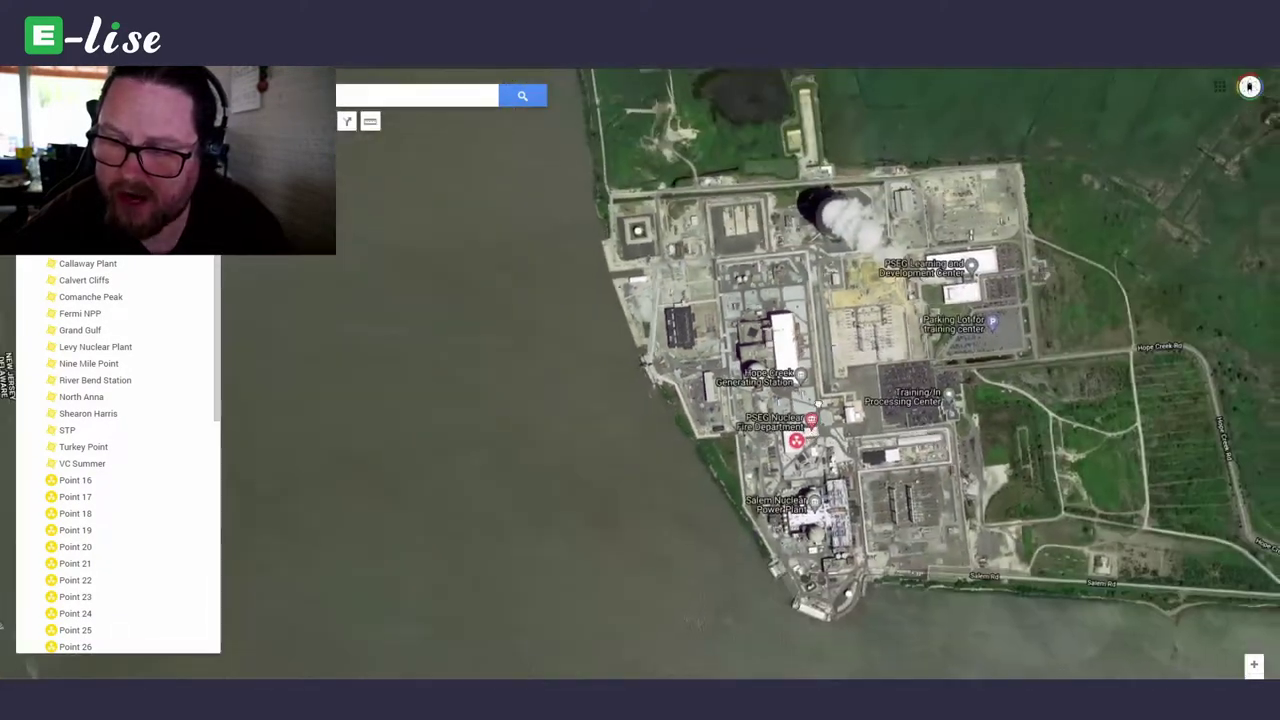
scroll(802, 445, up, 1)
drag(765, 106, 850, 456)
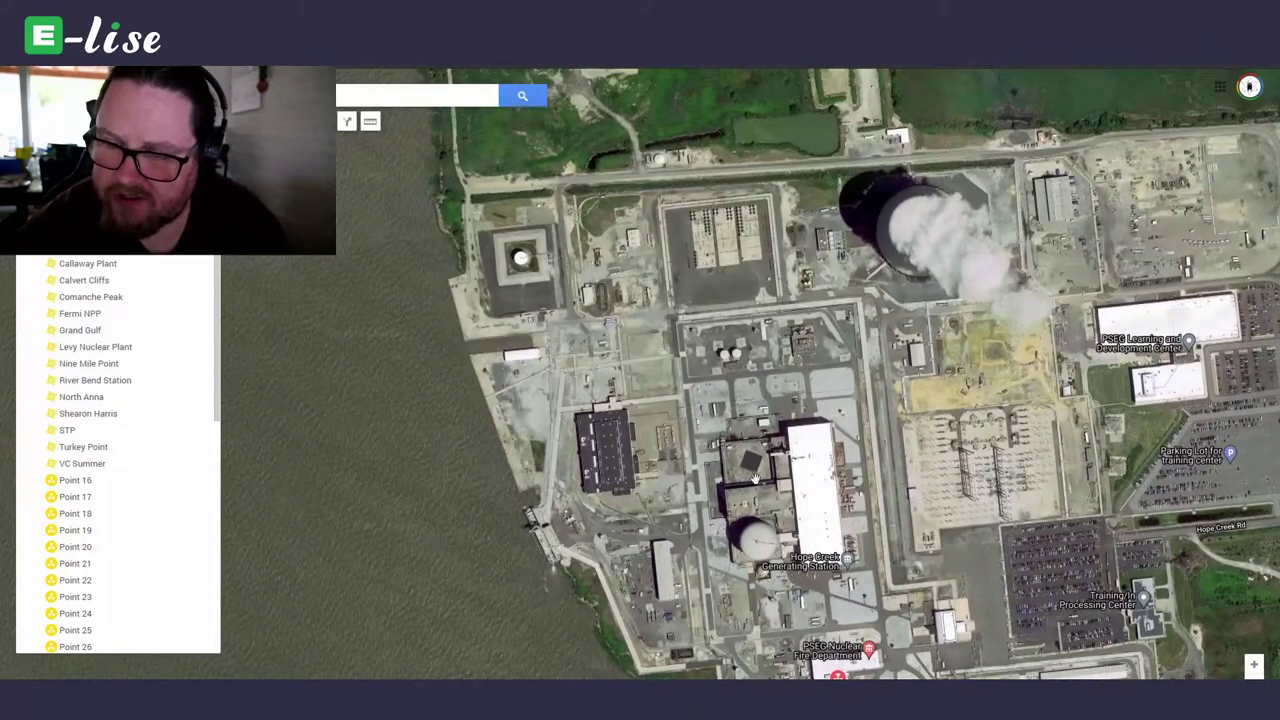
scroll(870, 527, down, 2)
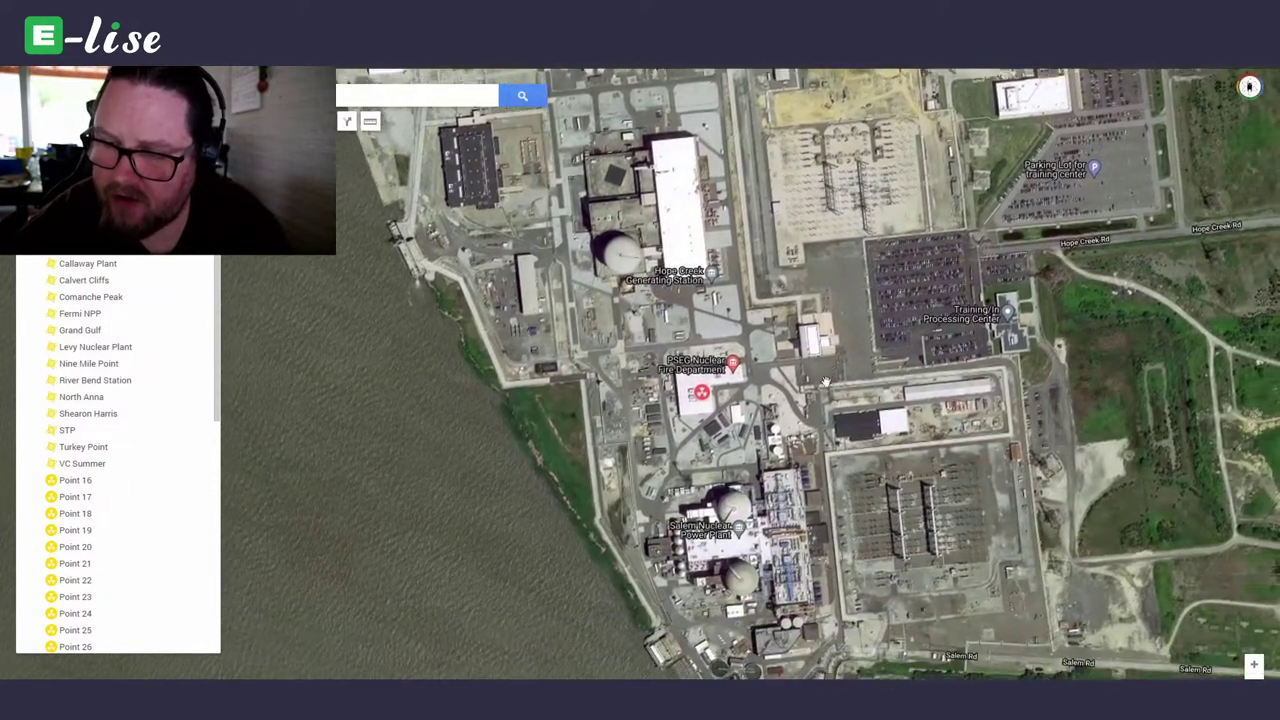
scroll(924, 535, up, 2)
scroll(924, 535, down, 2)
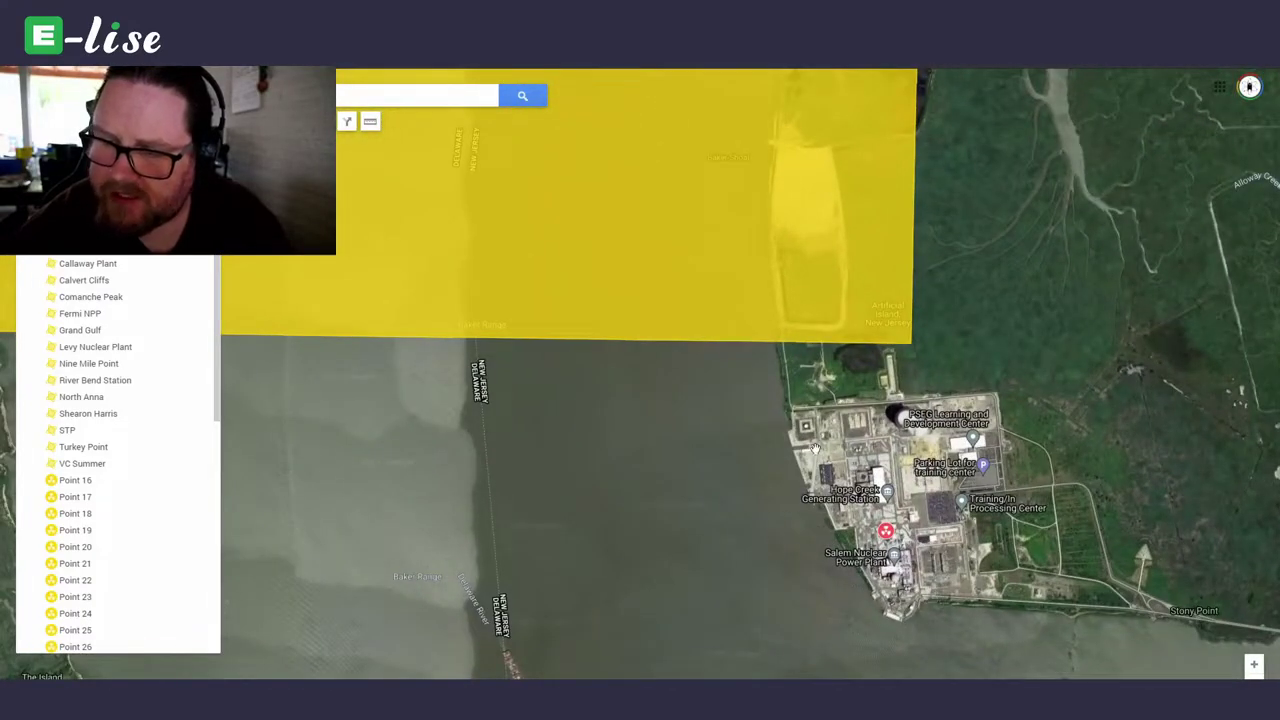
- Compare the Salem plant marker with the full extent of its yellow area rectangle, in the region between Baltimore and Philadelphia
drag(688, 500, 853, 558)
scroll(847, 570, down, 3)
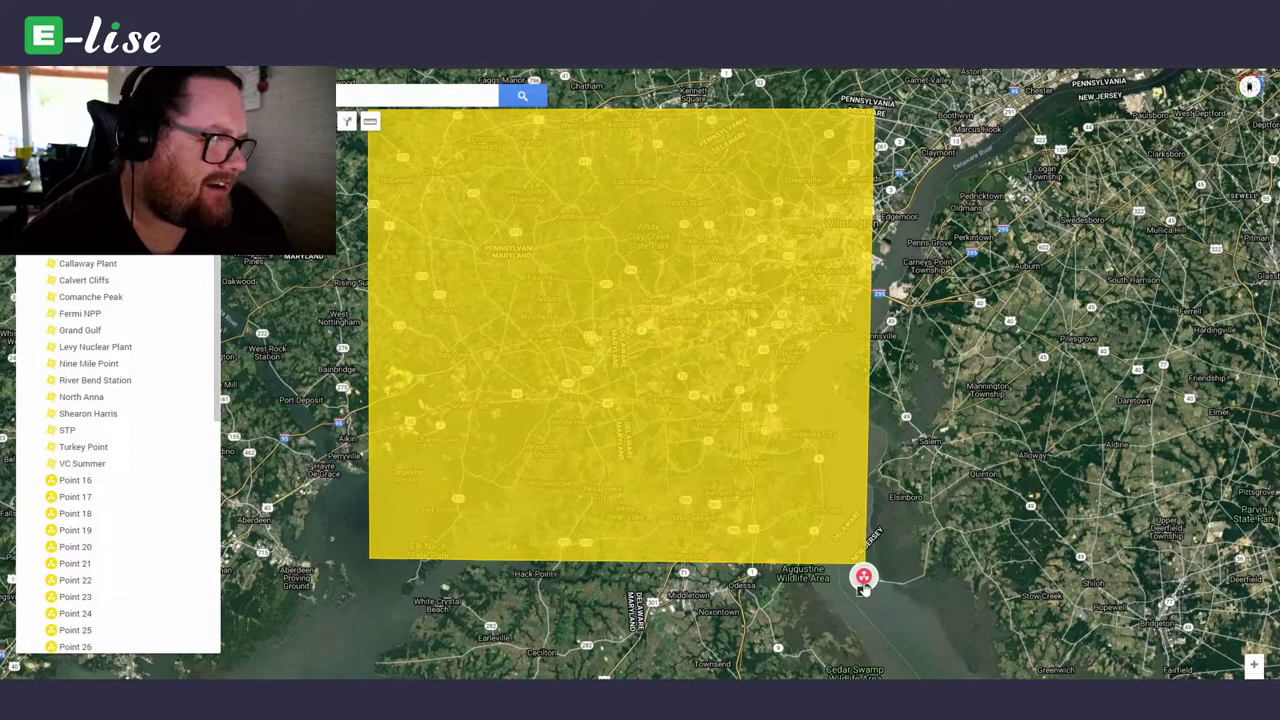
drag(1053, 381, 887, 398)
scroll(1073, 453, down, 1)
scroll(995, 458, up, 2)
scroll(947, 415, down, 2)
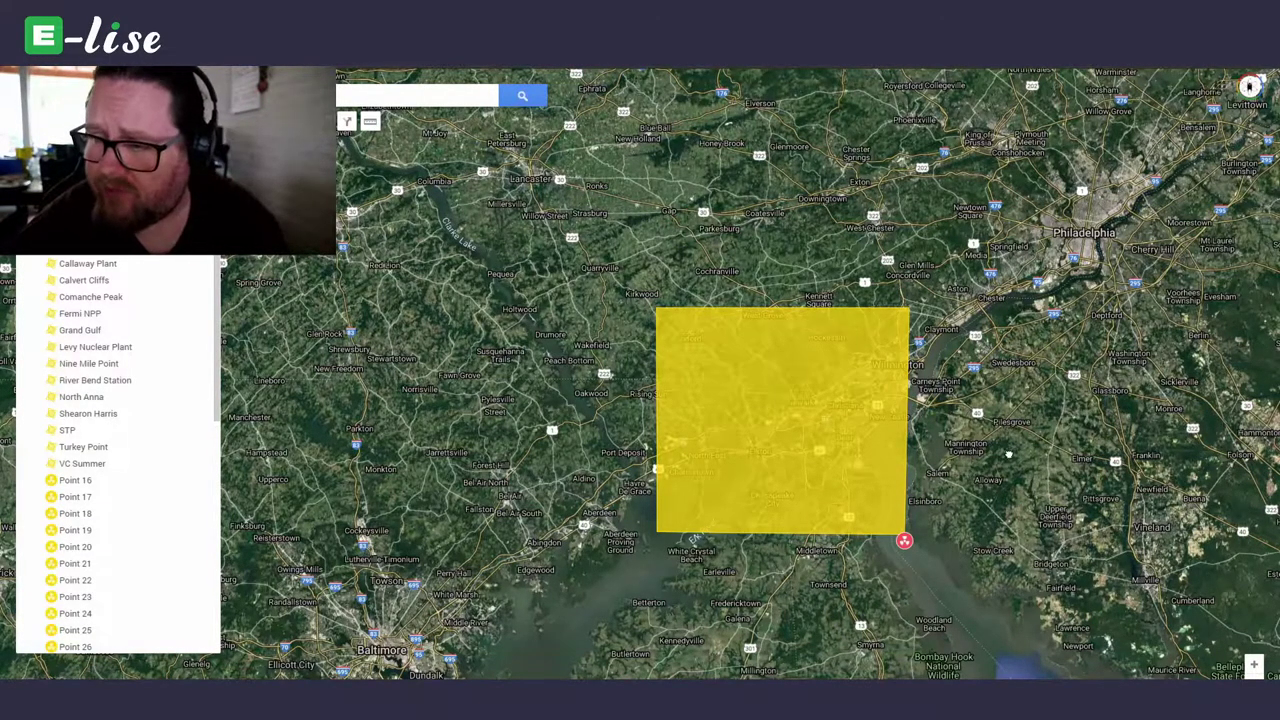
scroll(1008, 454, down, 3)
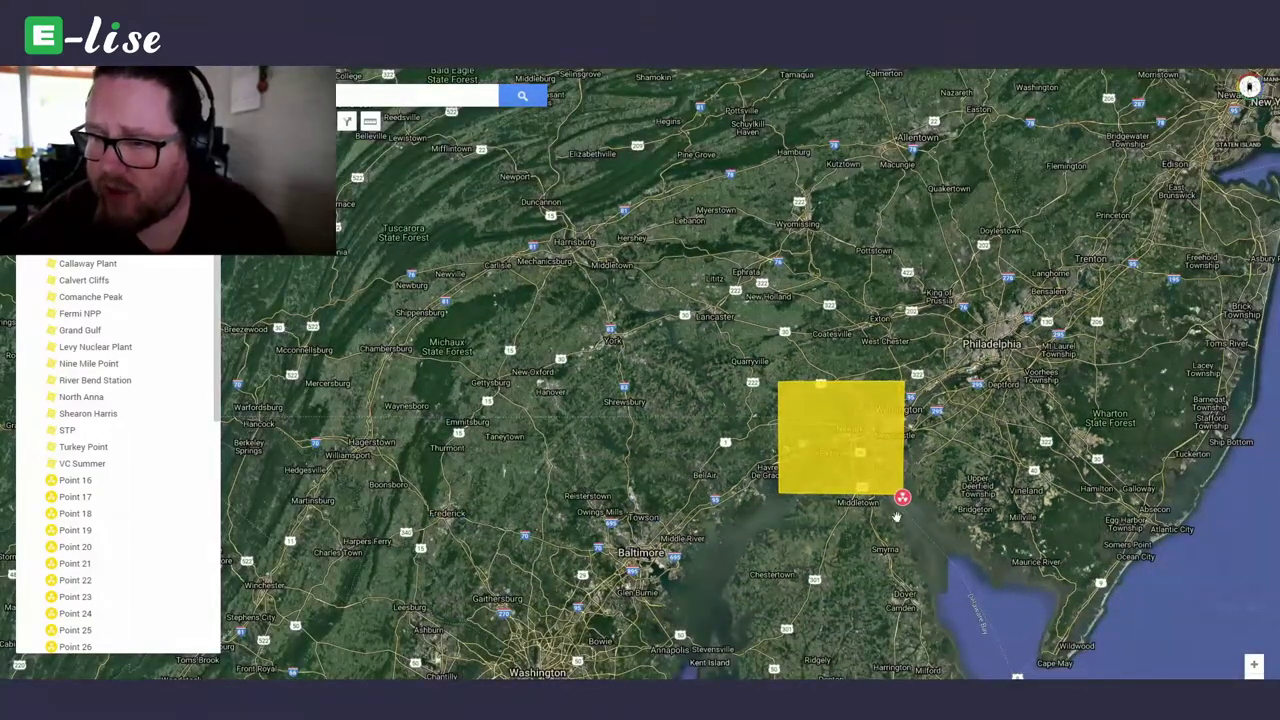
- Move the Salem WindEq rectangle over Philadelphia and compare its area with the city and the surrounding region
click(843, 452)
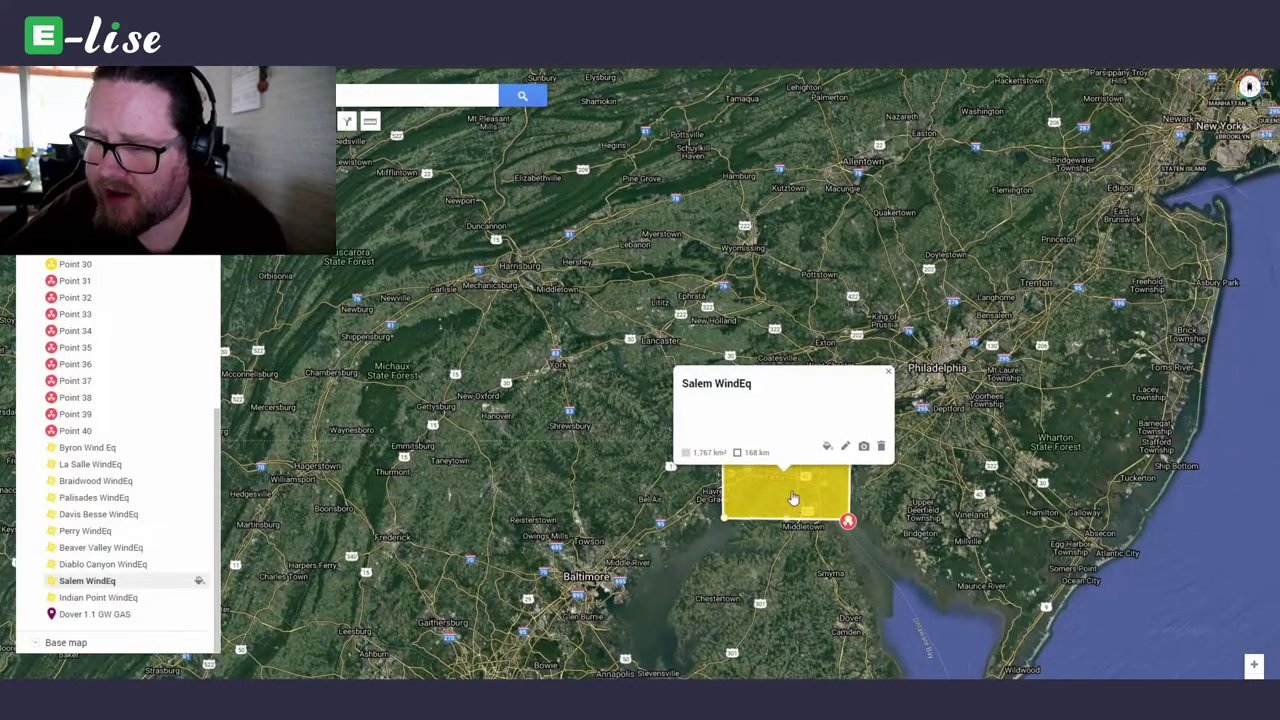
drag(794, 497, 946, 404)
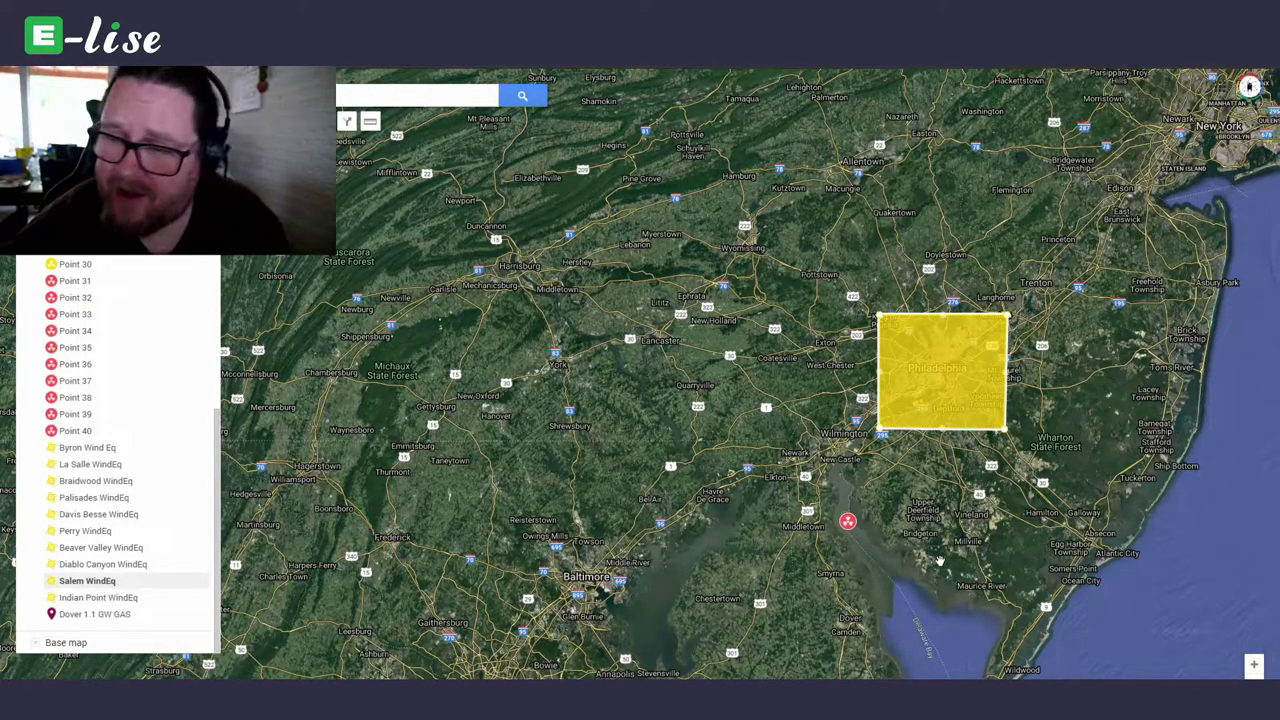
scroll(997, 420, up, 1)
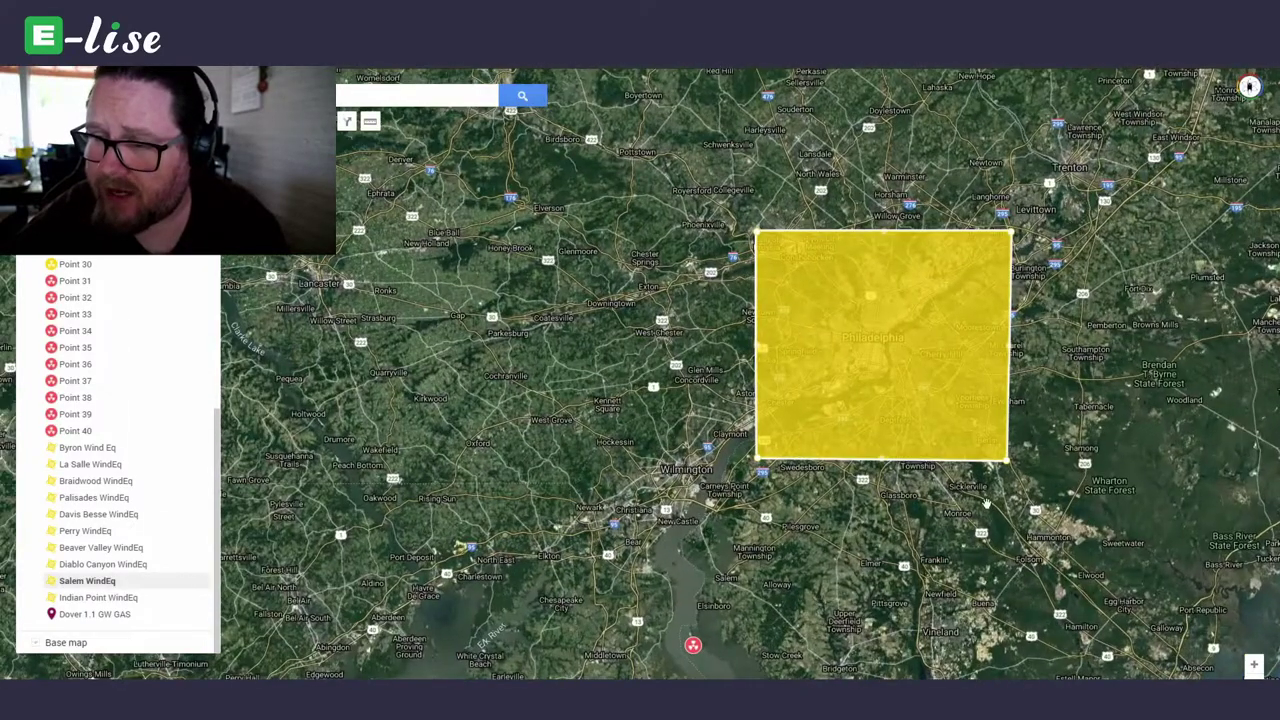
scroll(925, 560, down, 1)
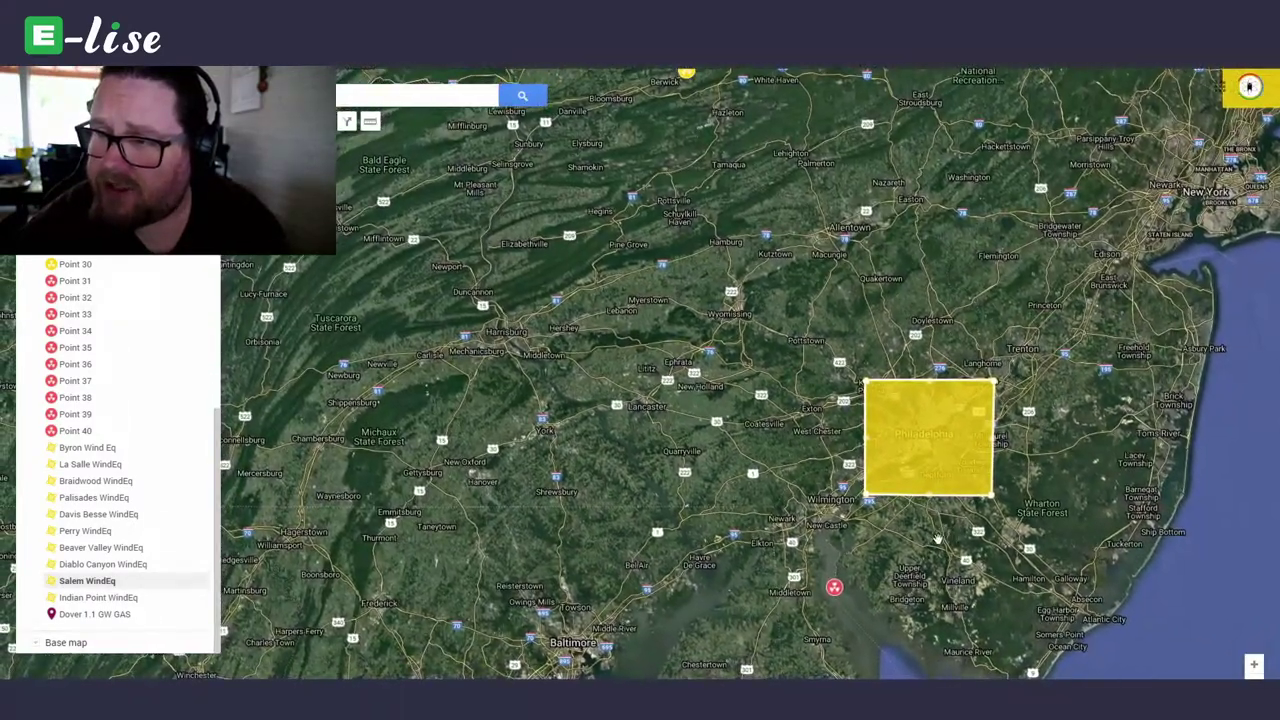
scroll(940, 534, down, 1)
scroll(943, 505, up, 1)
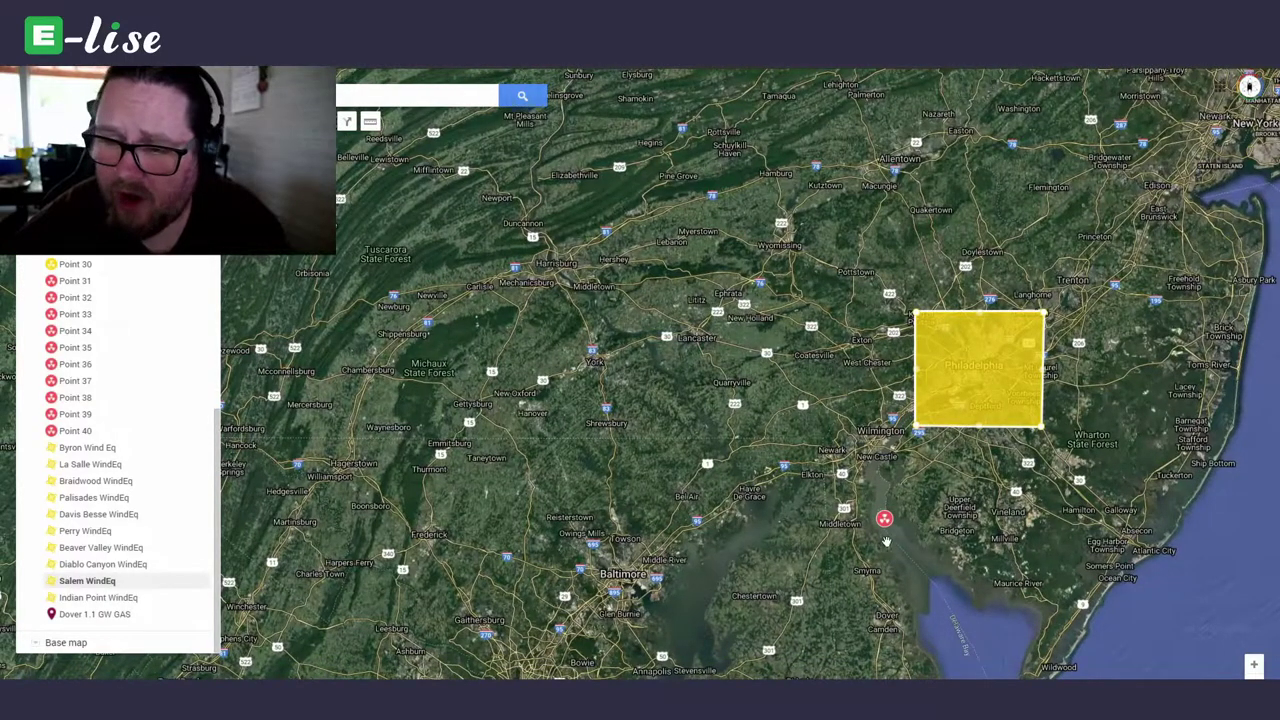
- Move the Salem WindEq rectangle back beside the Salem plant marker, with its southeast corner just northwest of the plant
drag(981, 378, 848, 437)
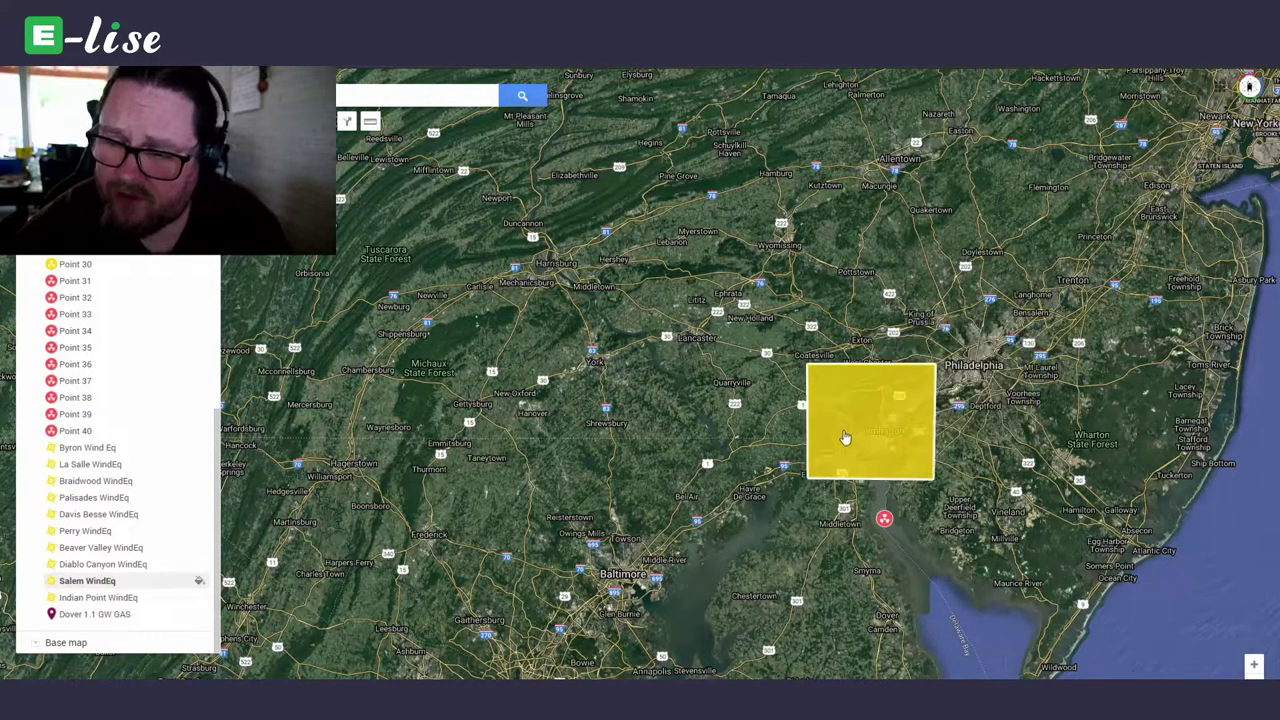
scroll(870, 500, up, 3)
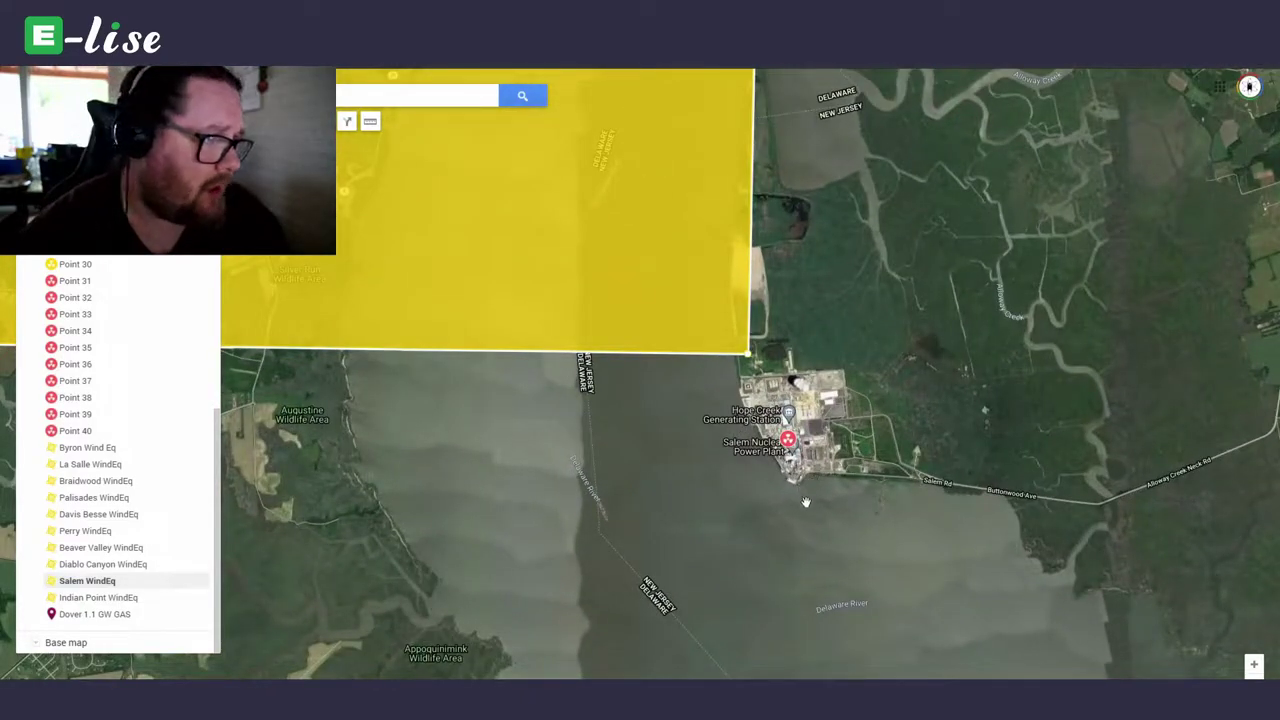
scroll(805, 500, down, 4)
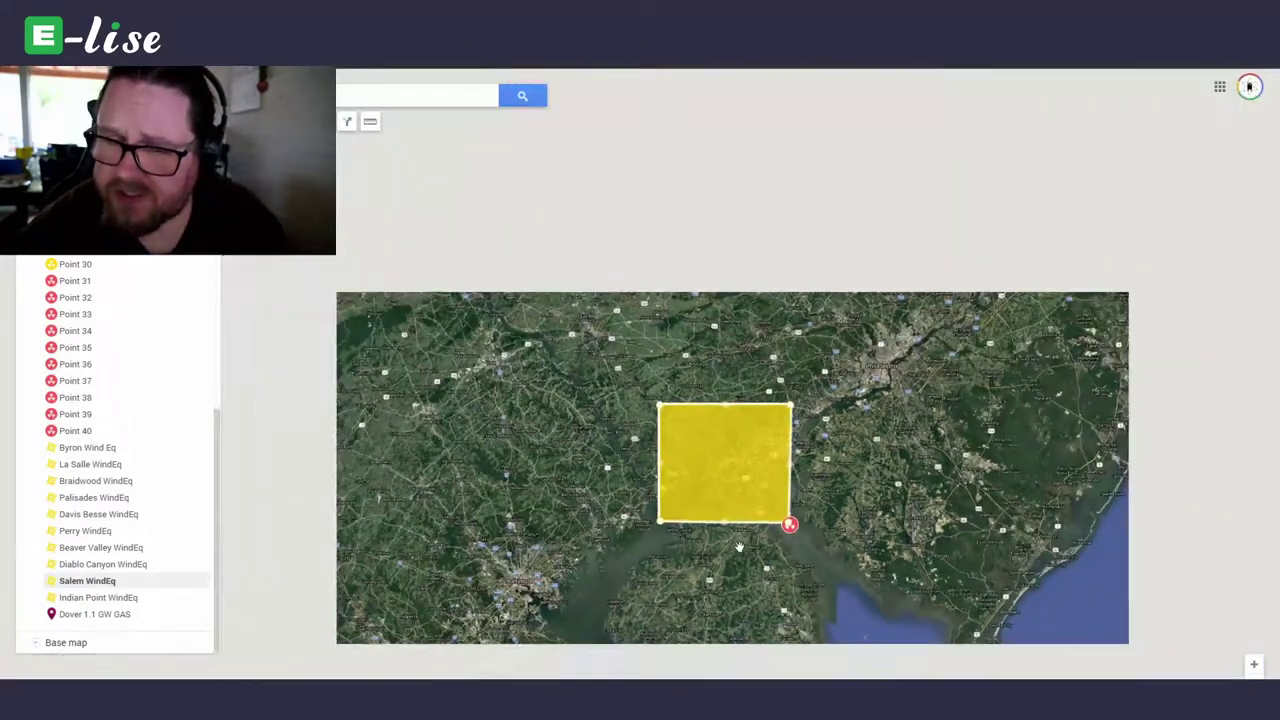
- Locate the Beaver Valley Power Station on the Ohio River and examine the land between Midland and the Bruce Mansfield plant
scroll(740, 547, down, 3)
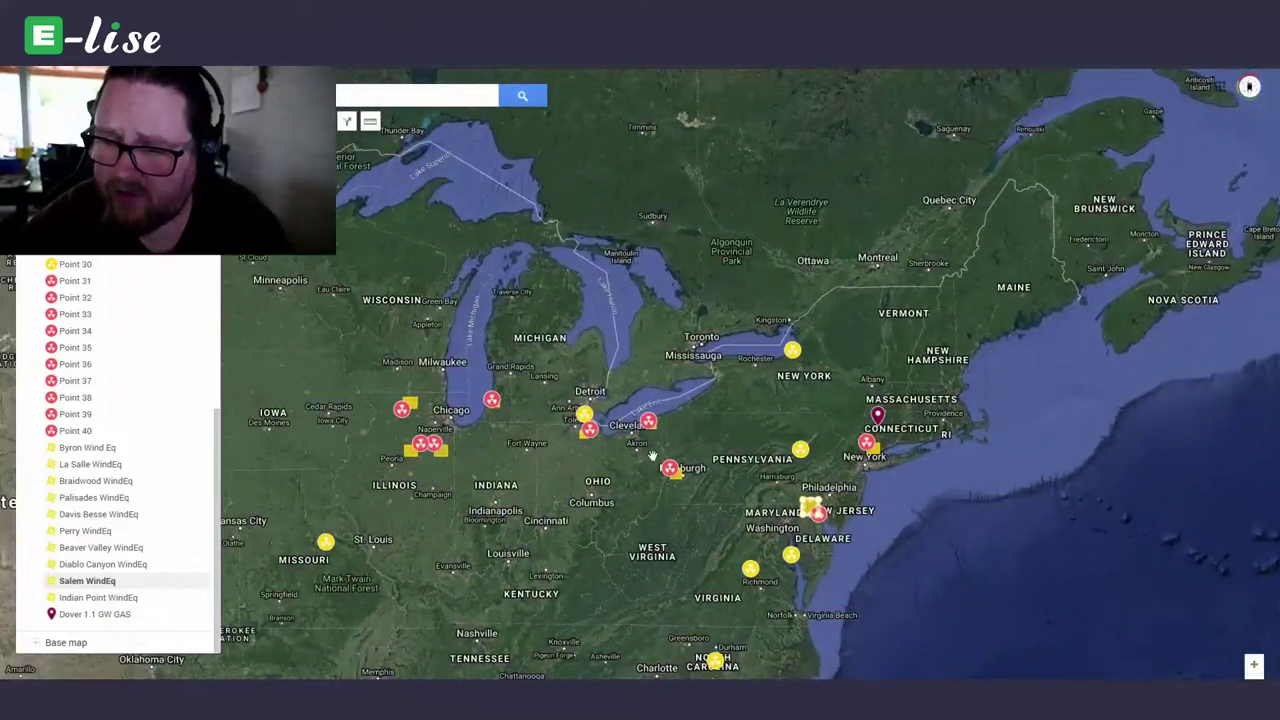
scroll(650, 456, up, 5)
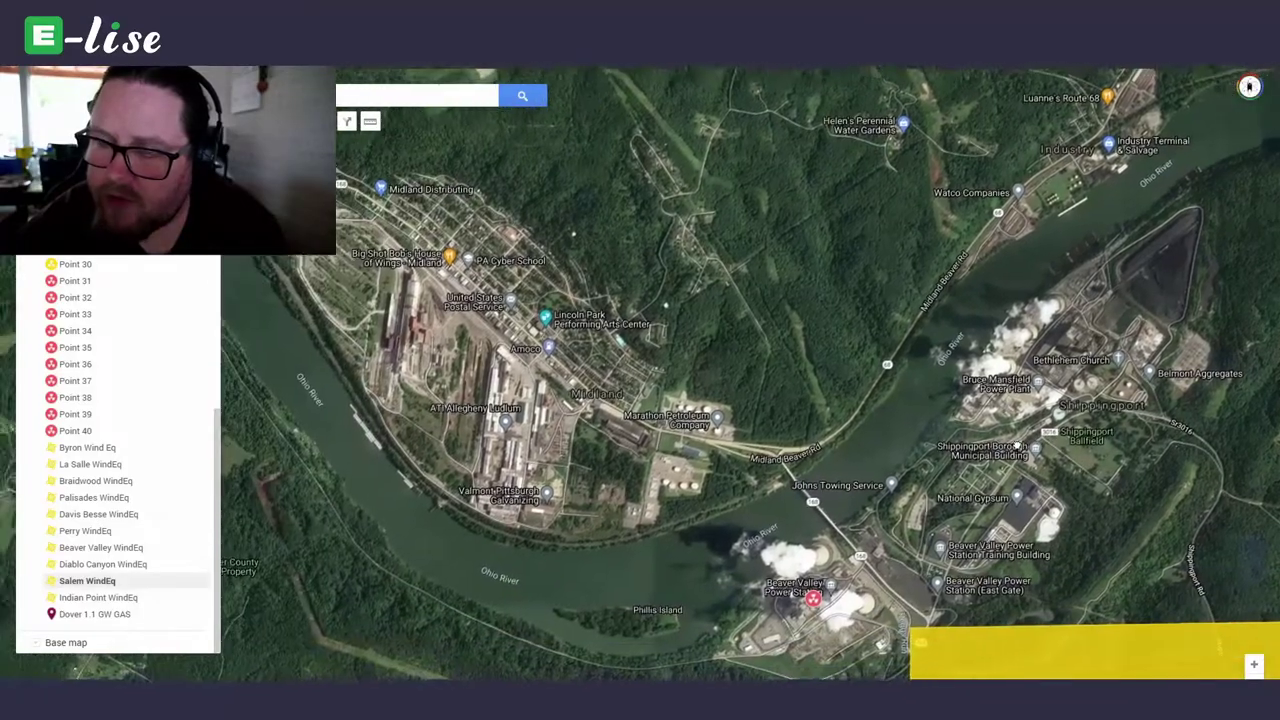
drag(356, 287, 414, 277)
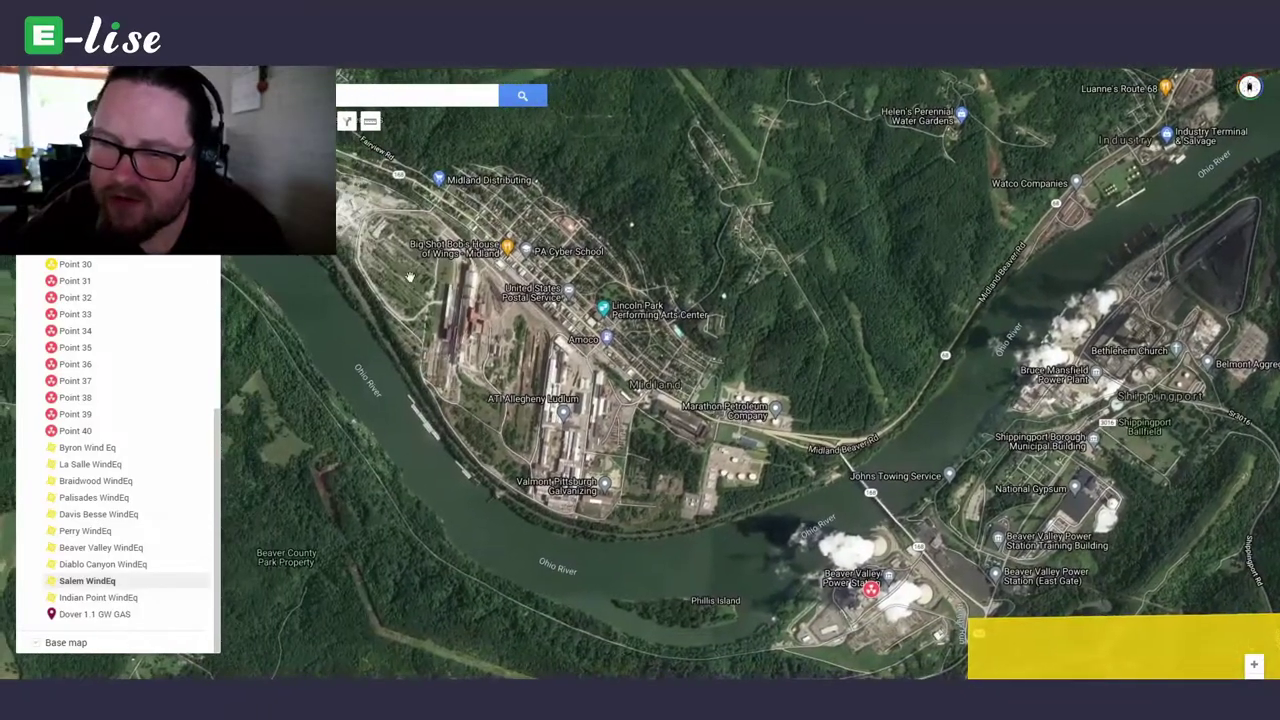
drag(618, 500, 288, 490)
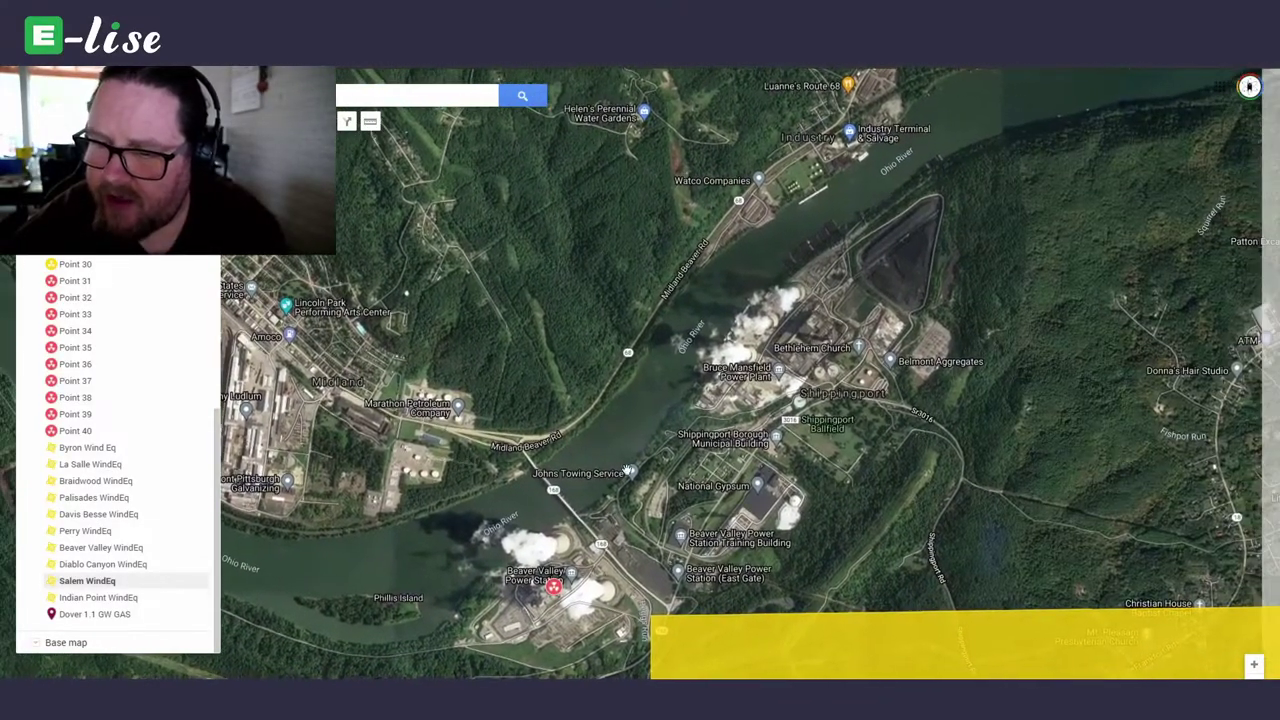
- Examine the Bruce Mansfield Power Plant site at Shippingport and compare it with the neighbouring Beaver Valley Power Station on the Ohio River
scroll(842, 343, up, 1)
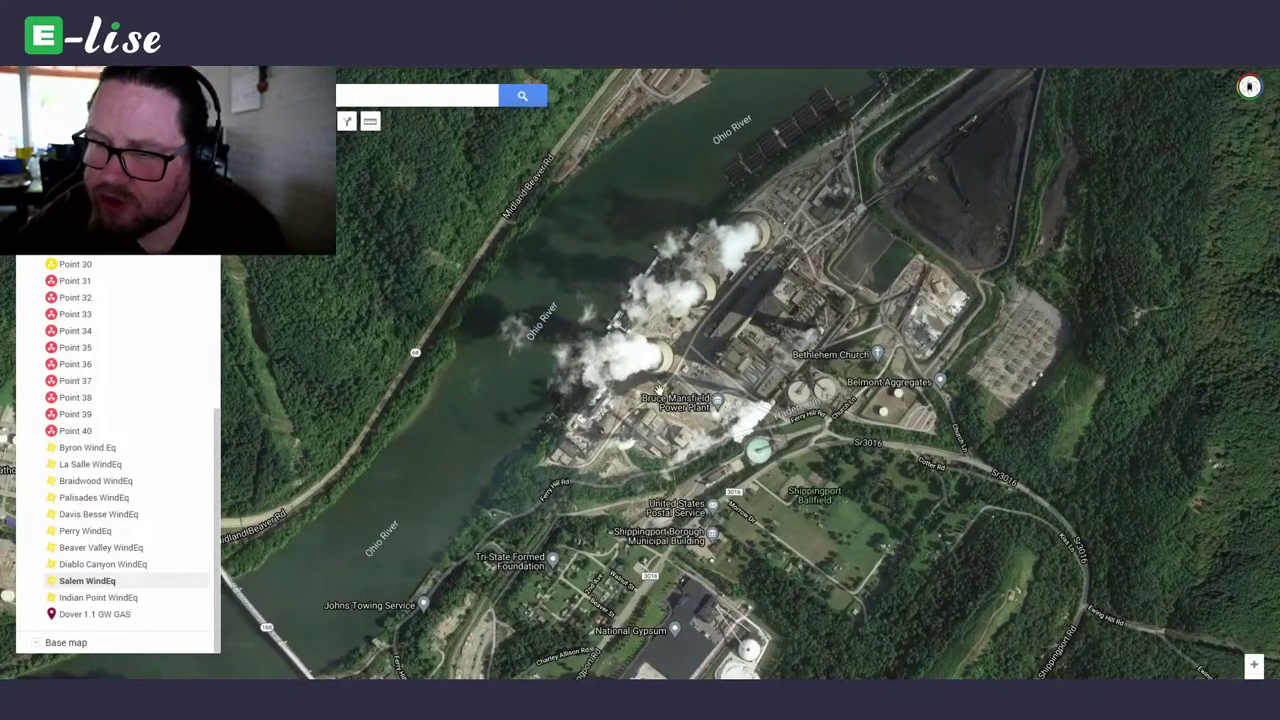
scroll(822, 316, up, 1)
scroll(740, 400, down, 2)
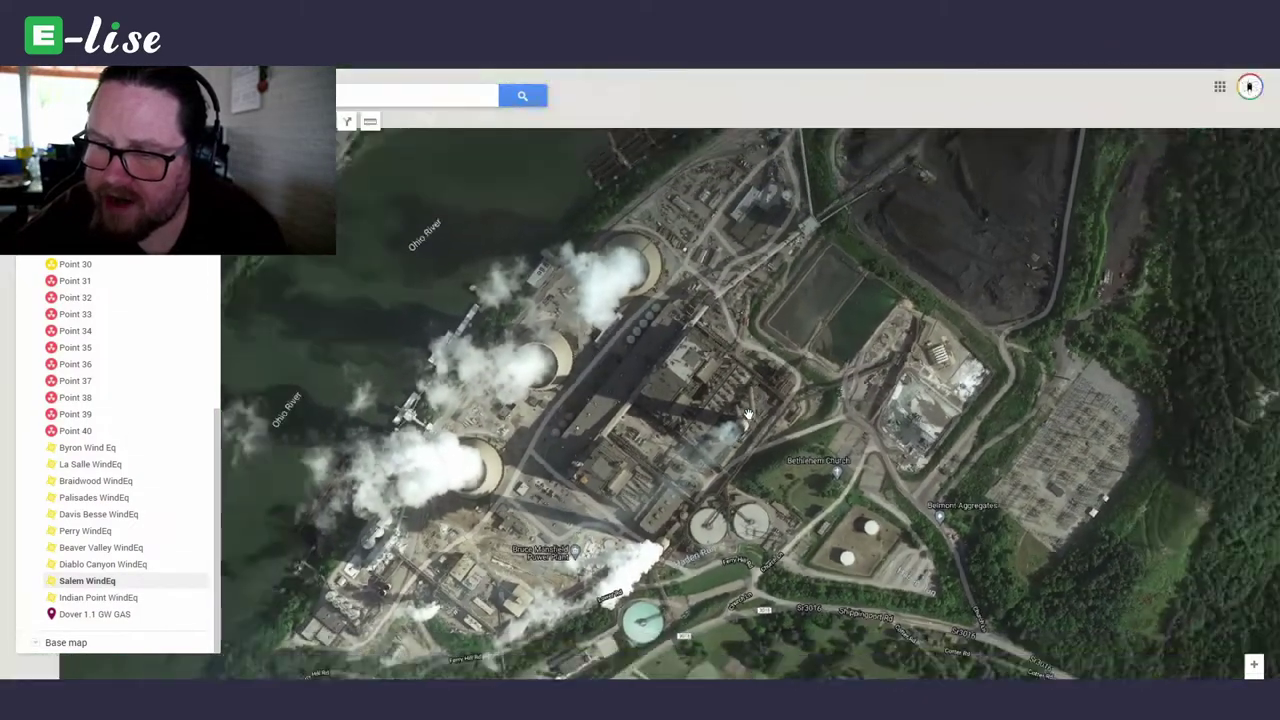
scroll(700, 440, down, 2)
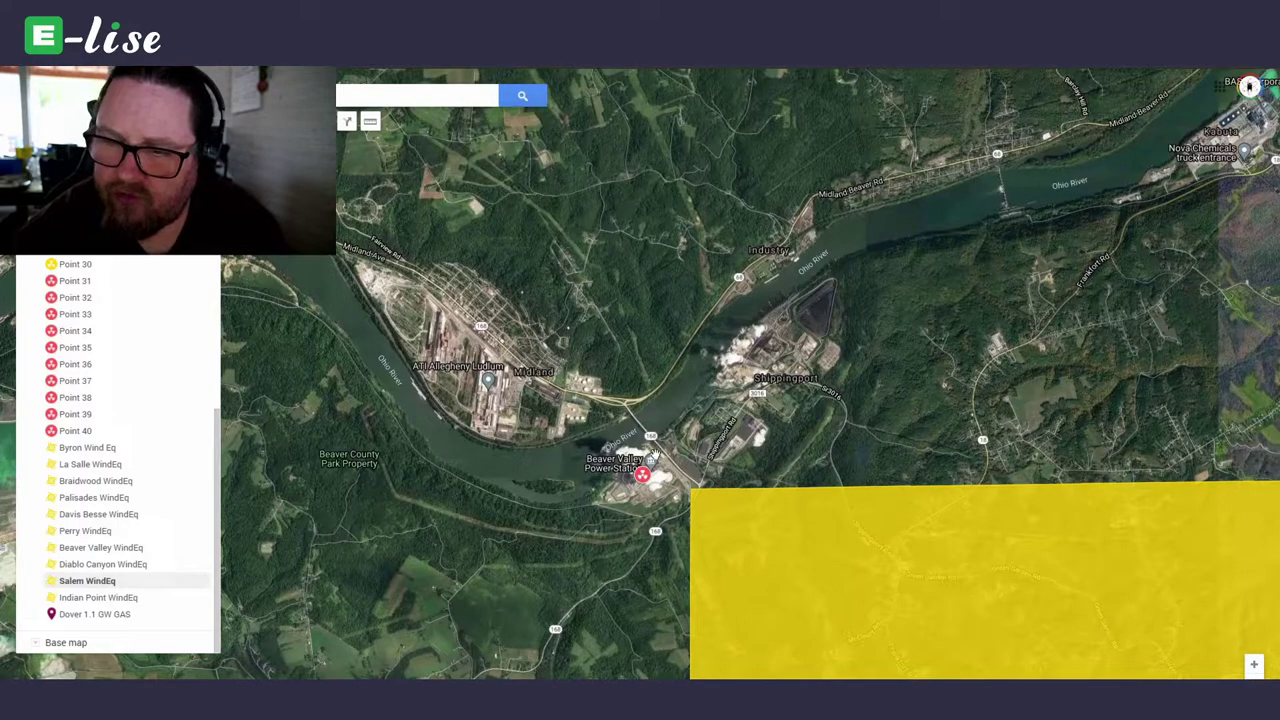
scroll(670, 458, up, 2)
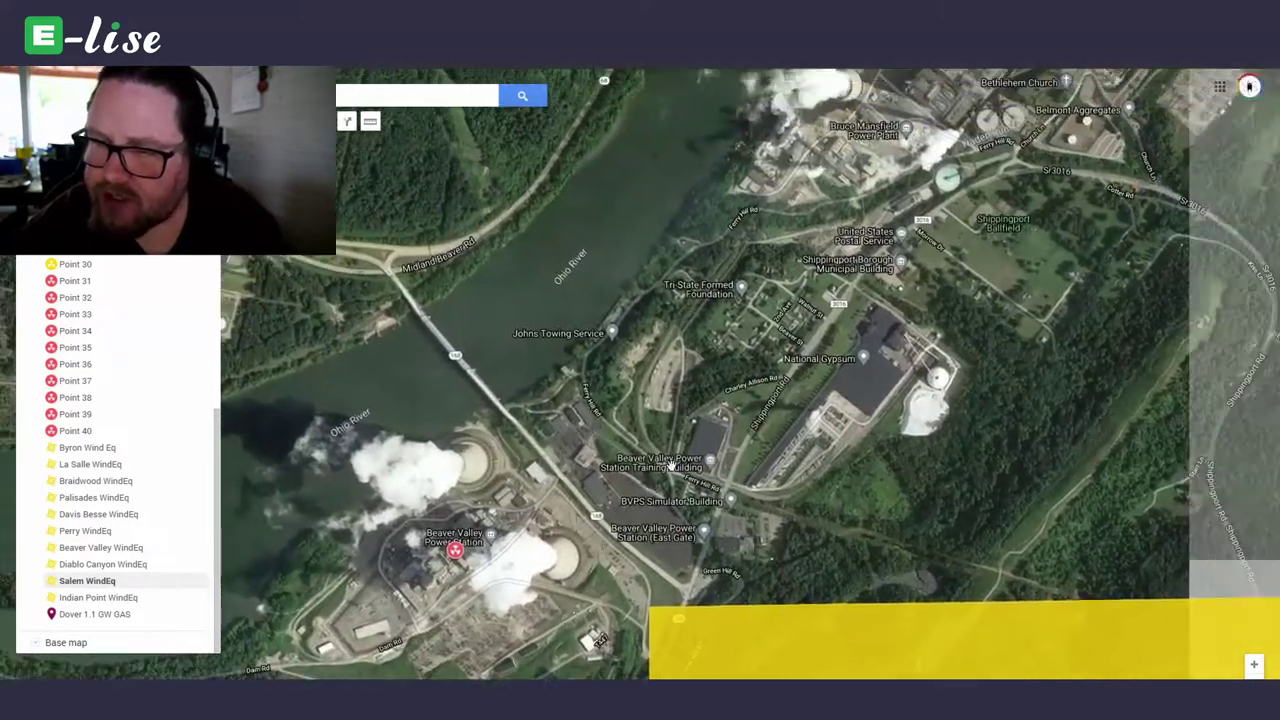
scroll(668, 465, down, 2)
scroll(653, 381, up, 1)
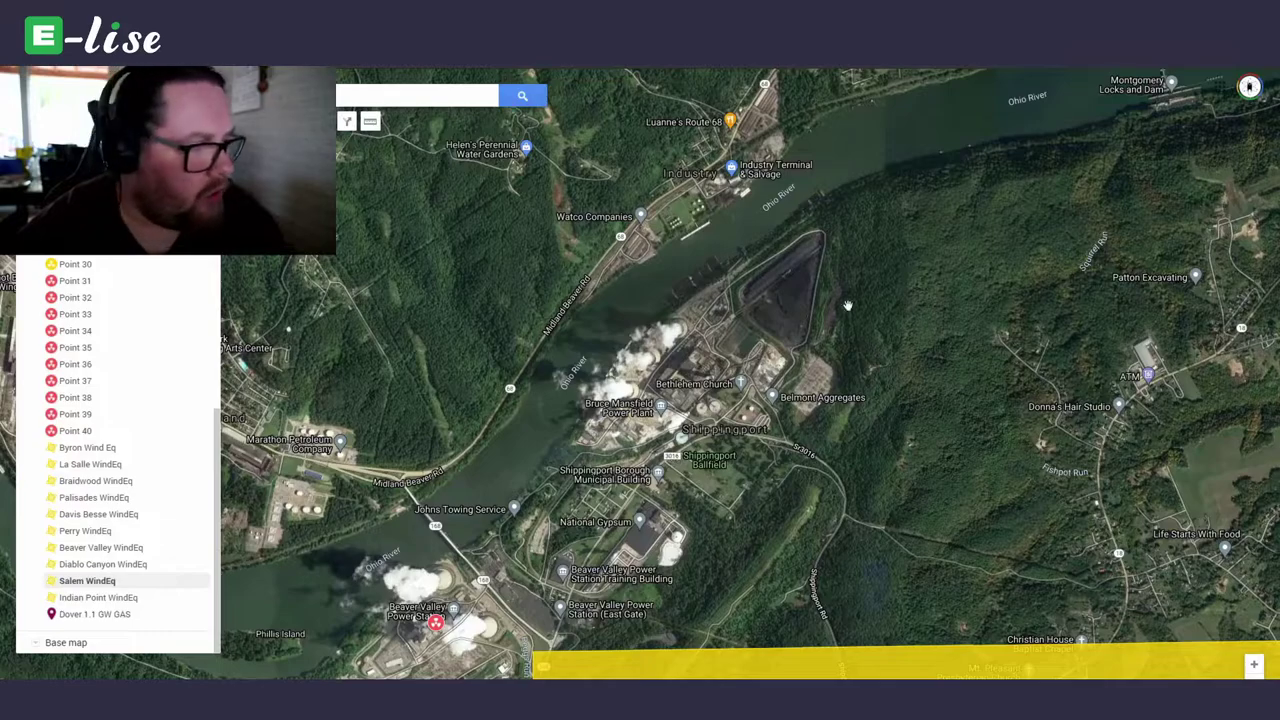
drag(819, 348, 795, 330)
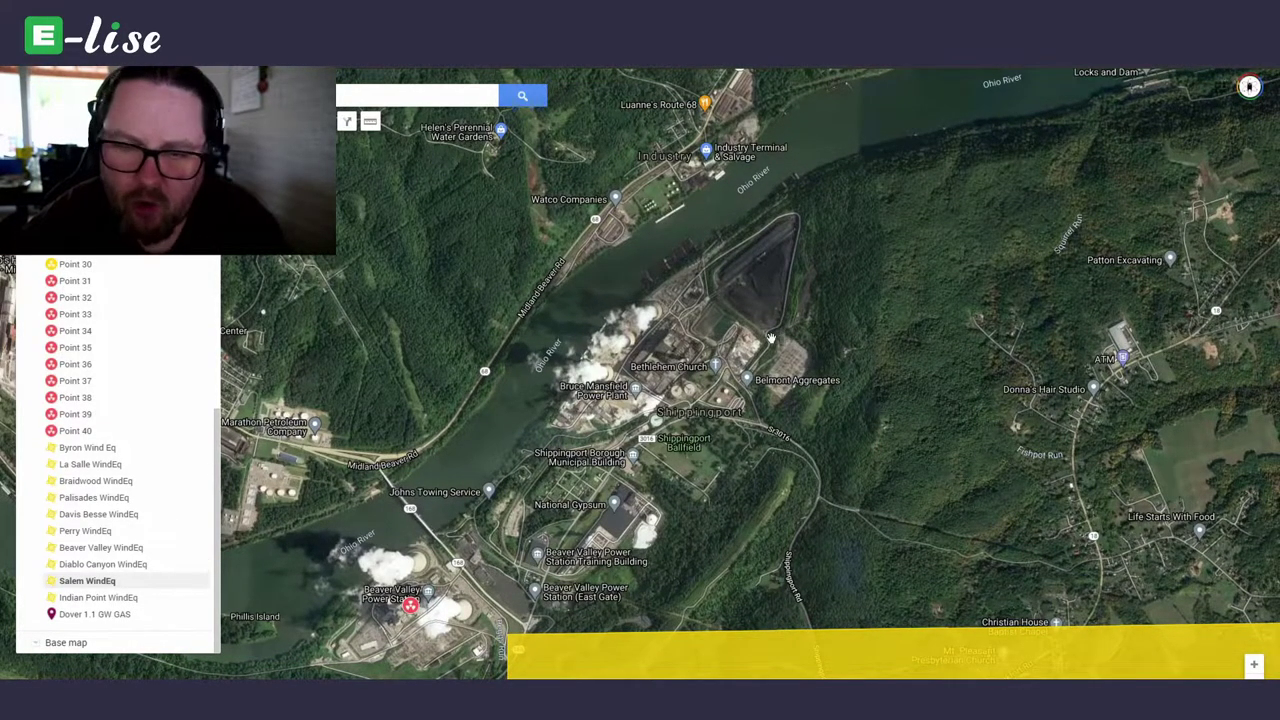
- Compare the Beaver Valley plant marker with the full extent of its yellow wind-area rectangle and with the Perry and Salem rectangles
scroll(770, 338, down, 2)
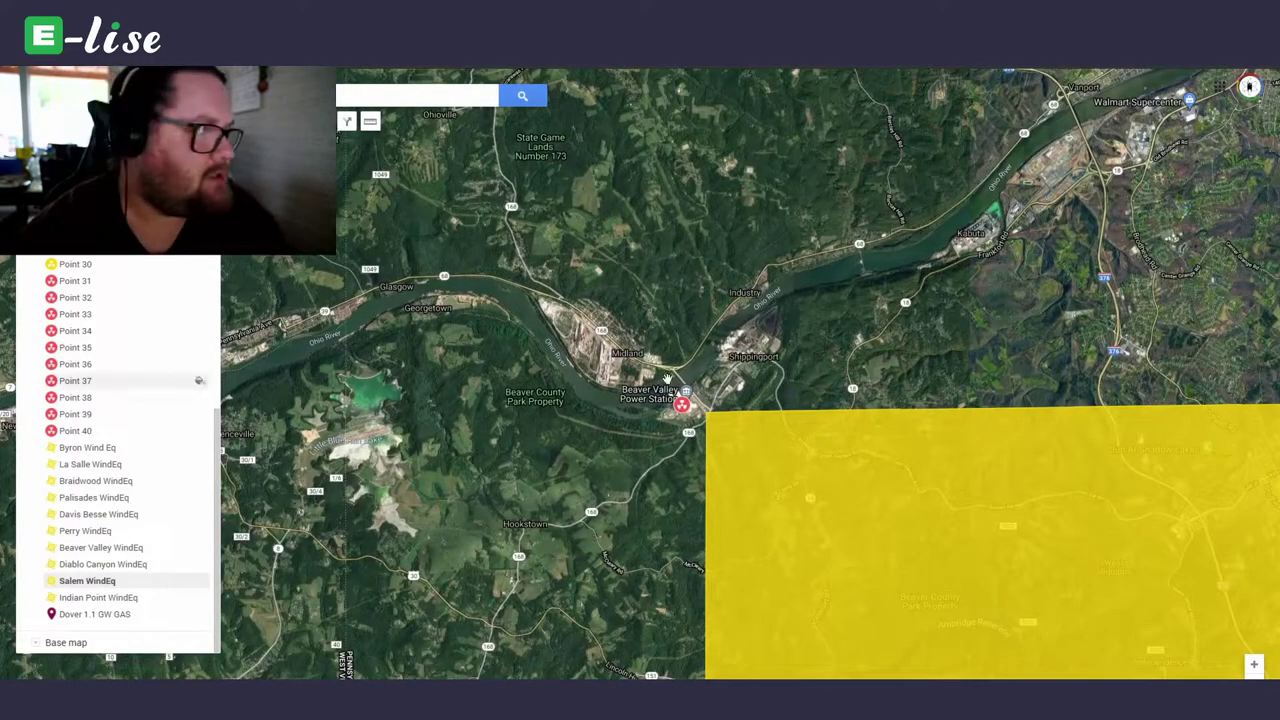
drag(680, 388, 623, 386)
scroll(600, 335, down, 1)
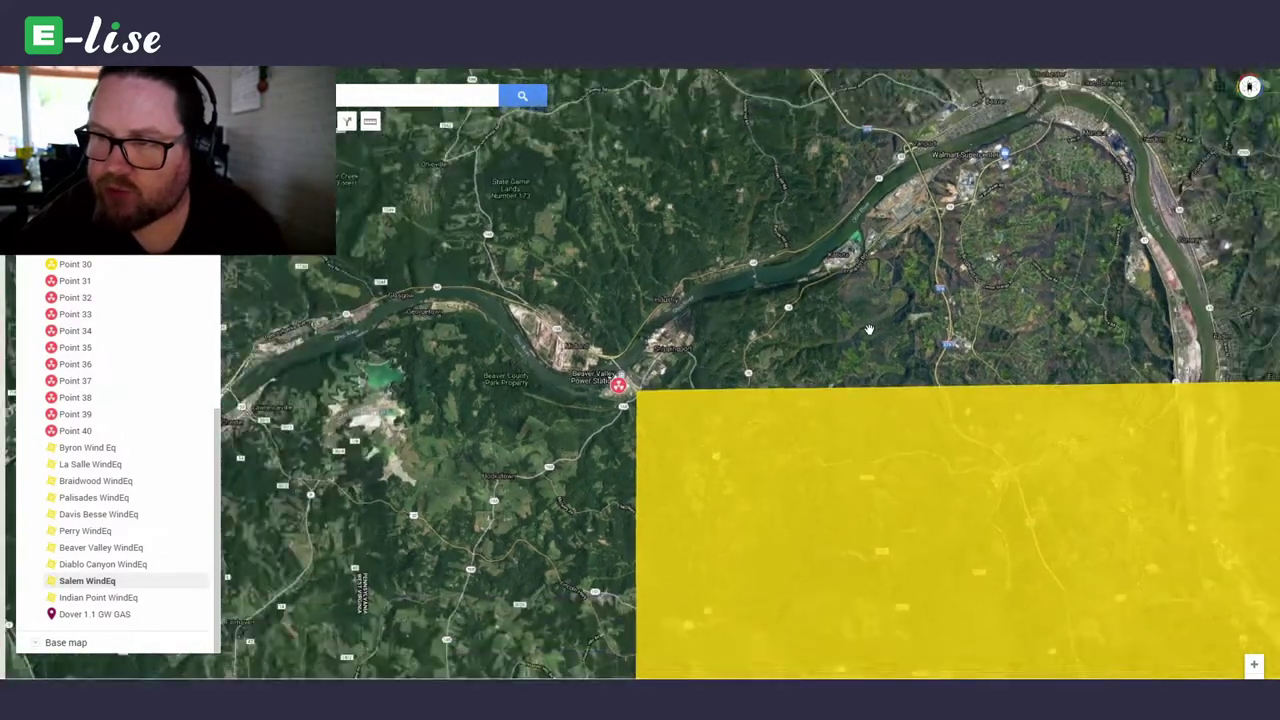
drag(869, 330, 959, 311)
scroll(807, 328, up, 1)
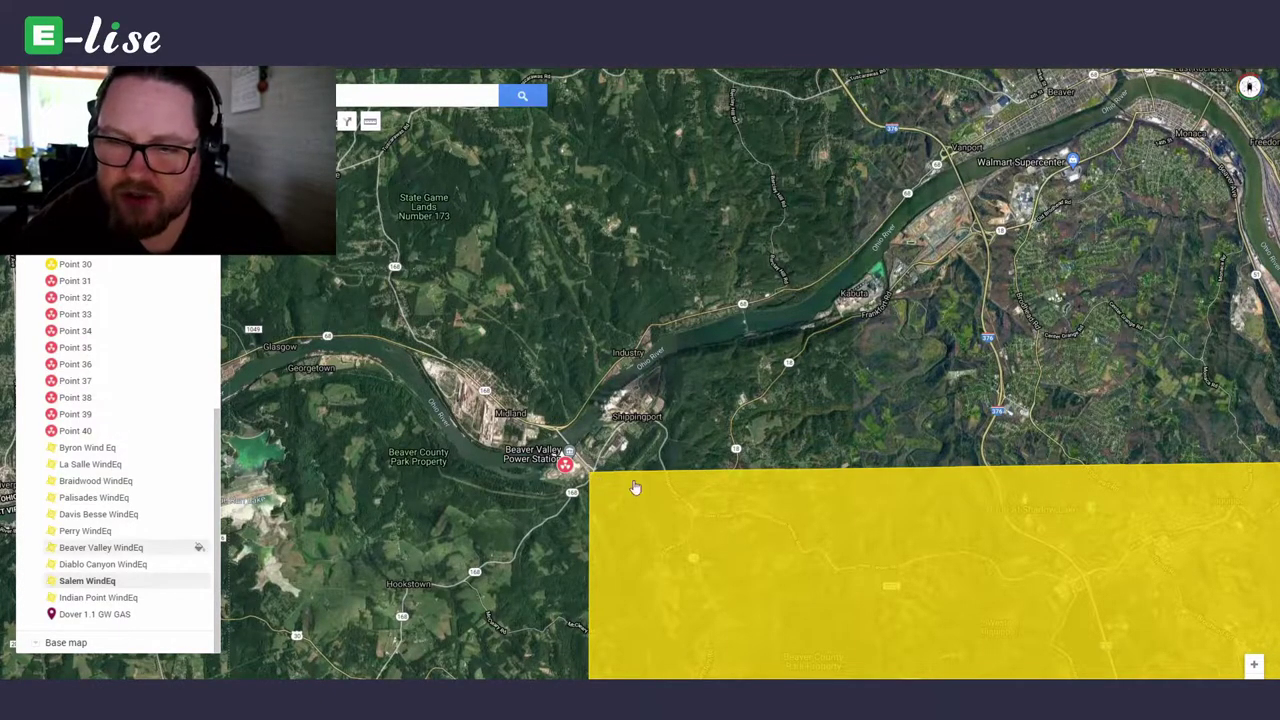
scroll(605, 444, down, 2)
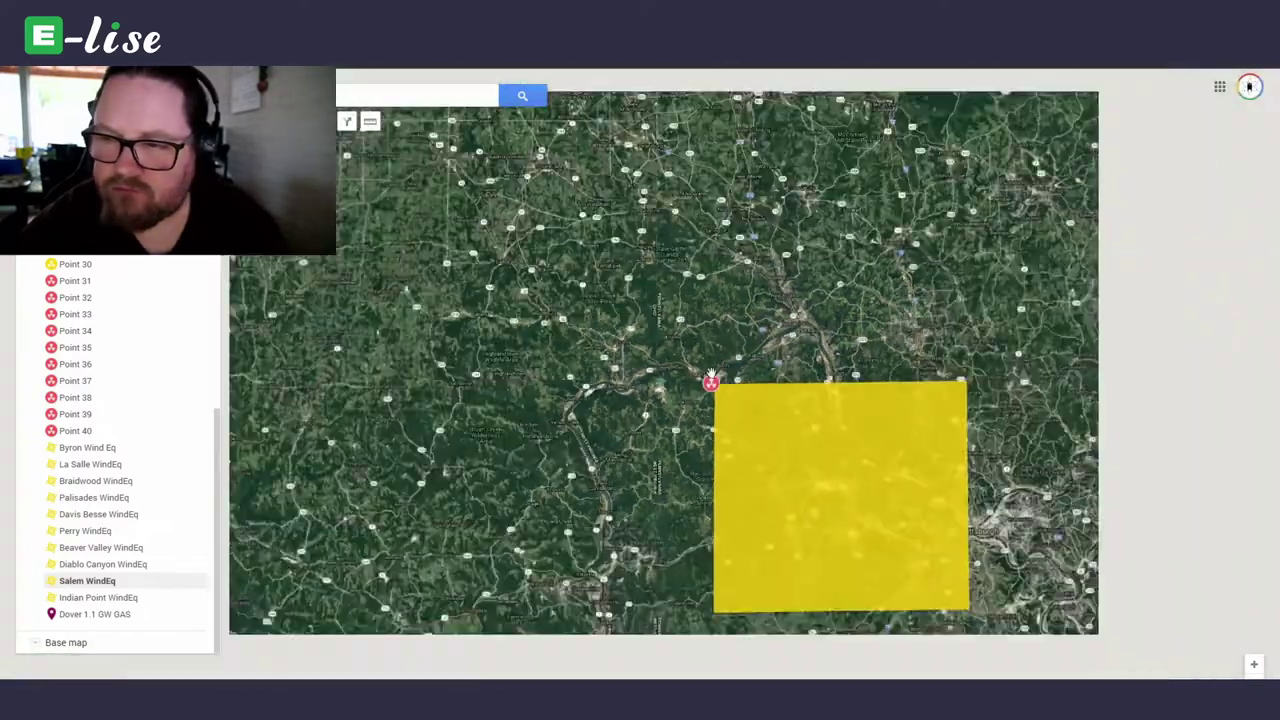
scroll(710, 378, down, 1)
drag(628, 398, 510, 400)
scroll(715, 437, down, 1)
scroll(722, 412, up, 1)
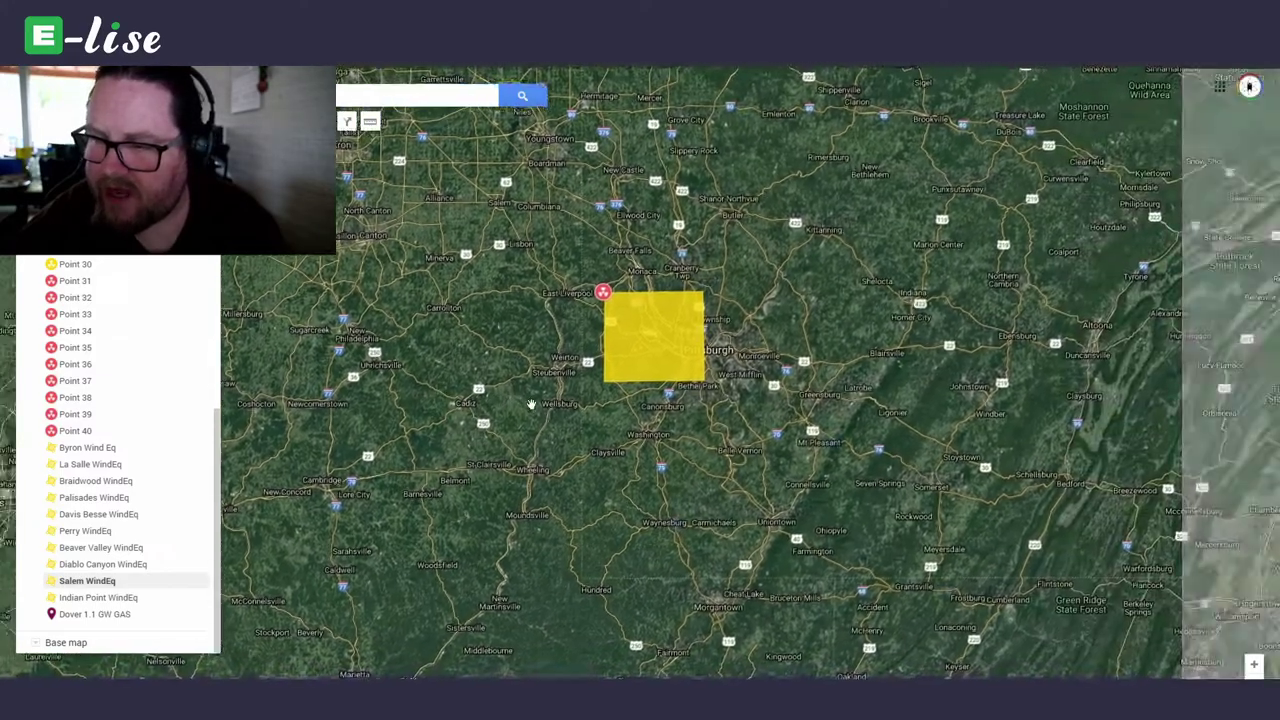
scroll(530, 405, down, 1)
drag(757, 447, 692, 451)
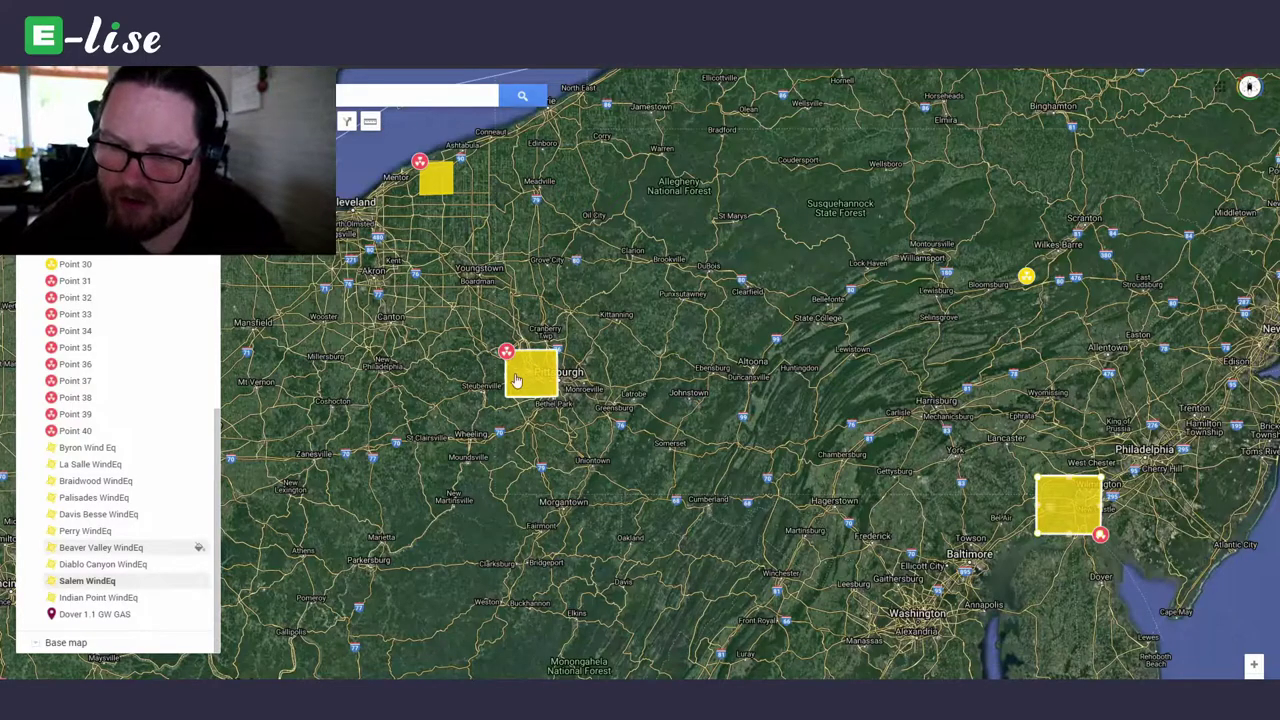
- Examine downtown Pittsburgh against the eastern edge of the Beaver Valley WindEq rectangle
scroll(516, 376, up, 3)
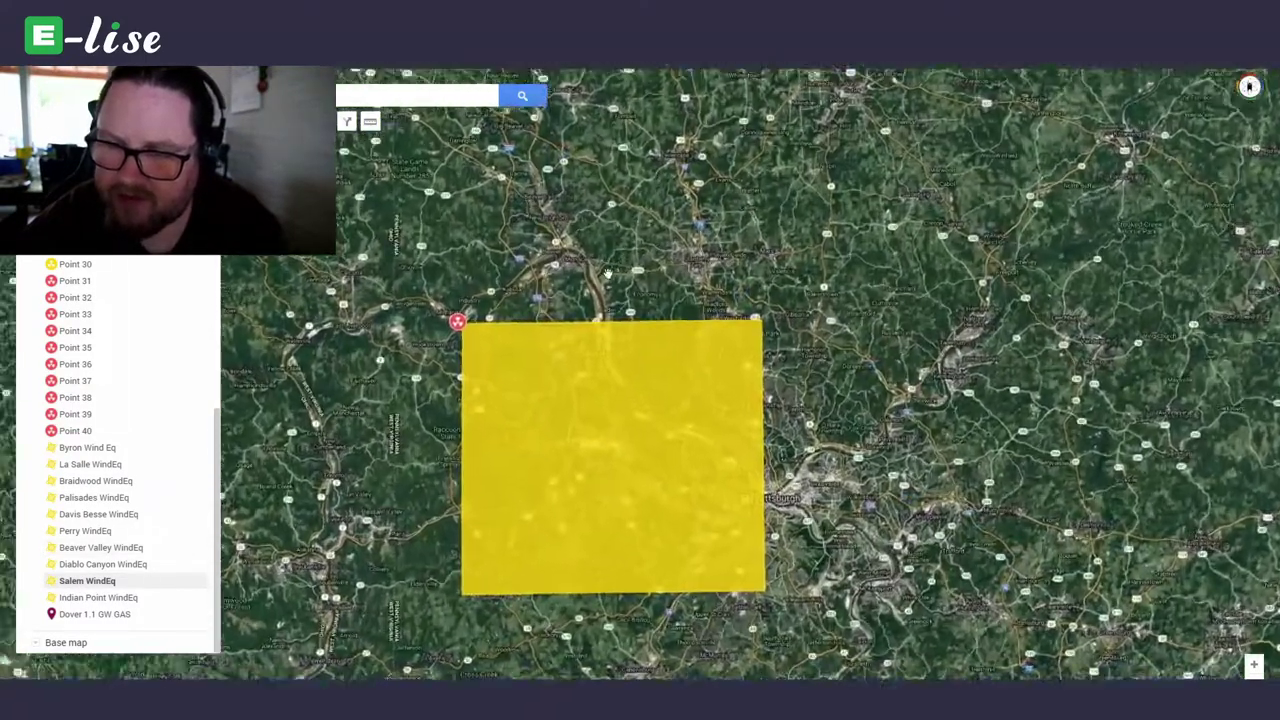
scroll(510, 268, down, 2)
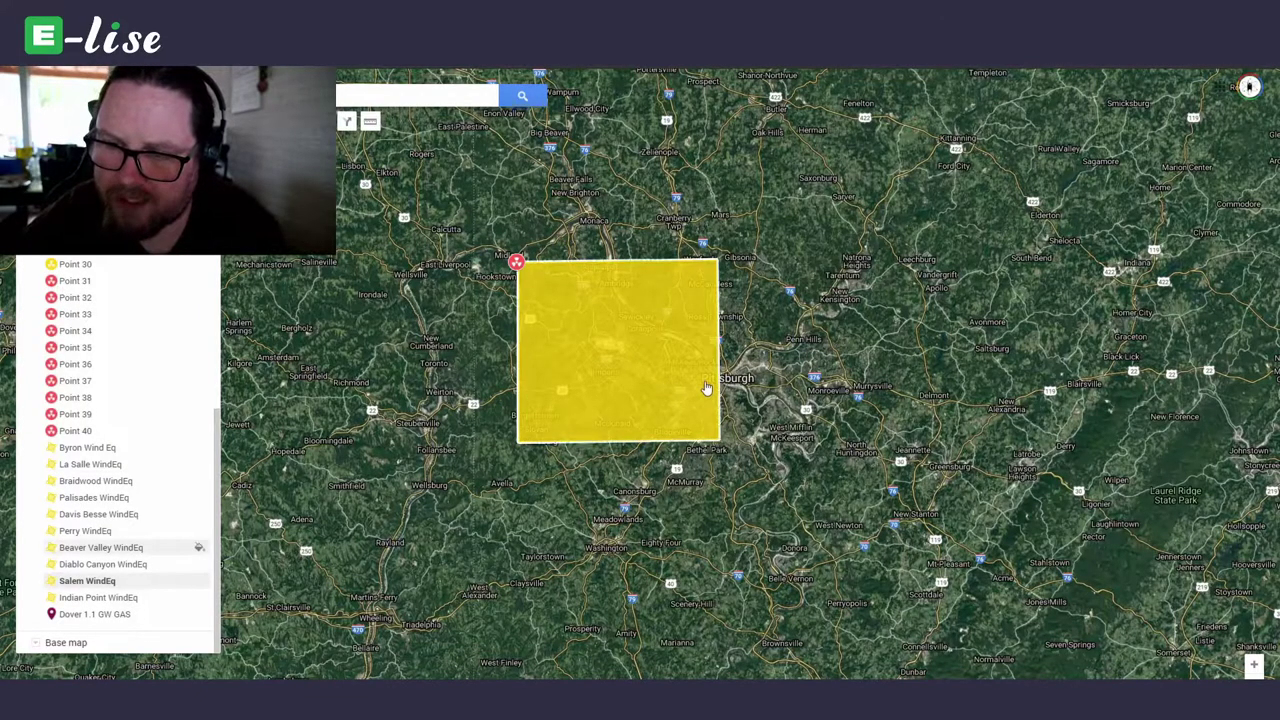
scroll(725, 385, up, 1)
scroll(725, 385, up, 3)
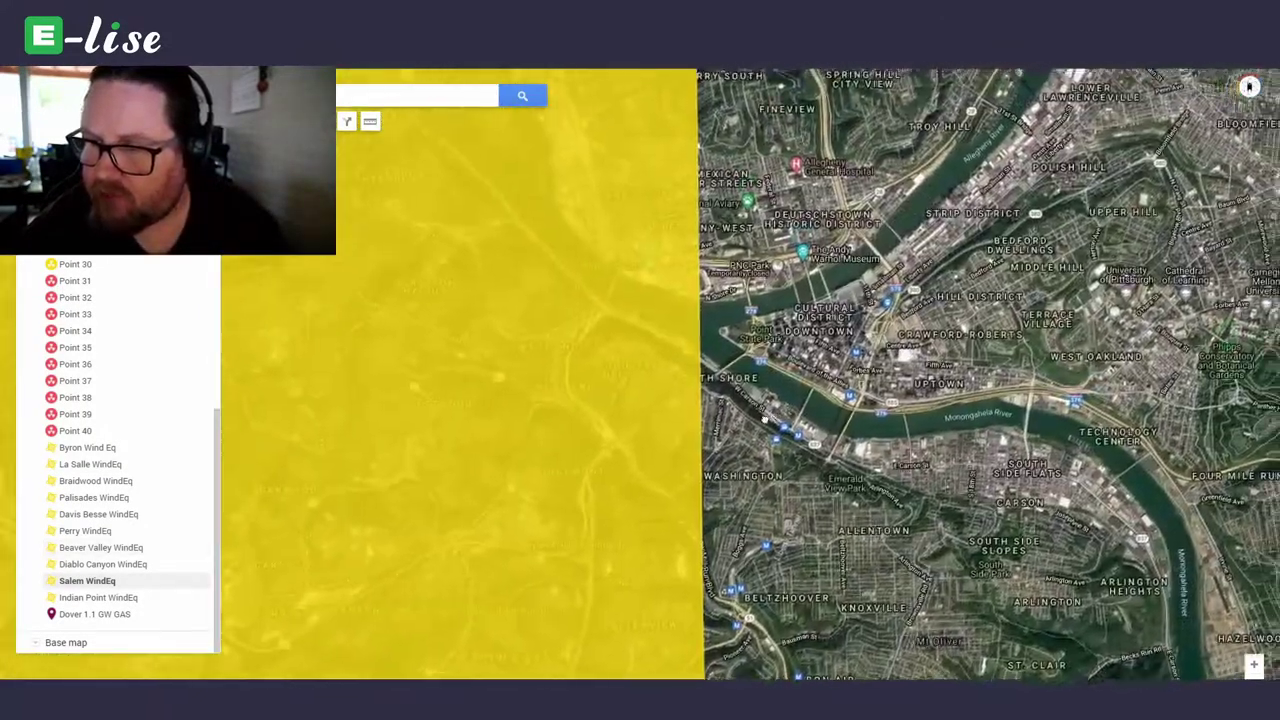
scroll(740, 385, up, 3)
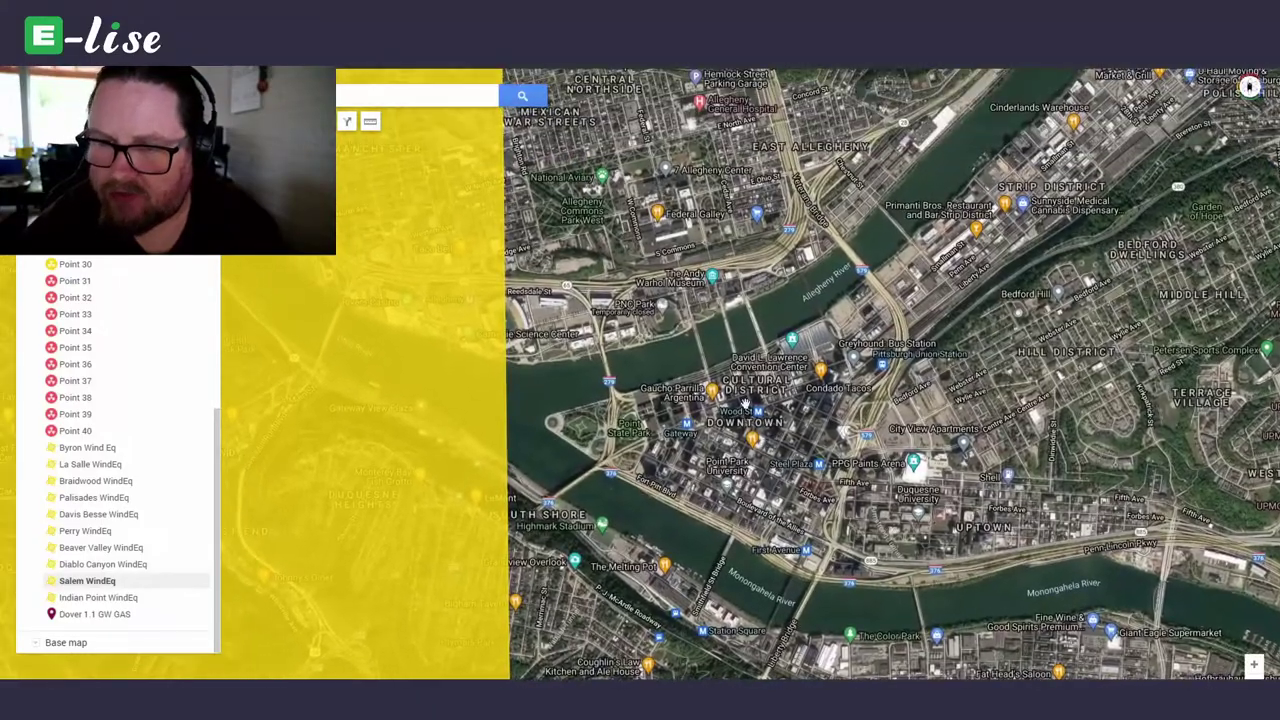
scroll(734, 410, down, 5)
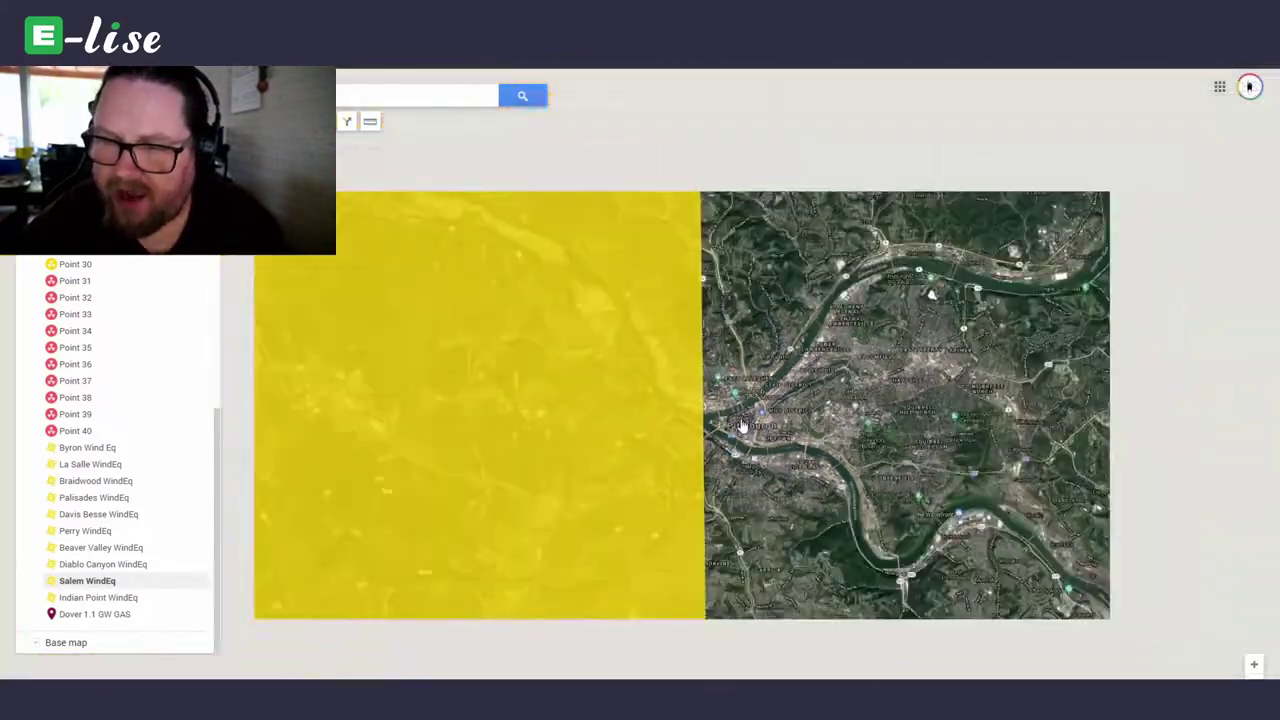
scroll(743, 422, down, 3)
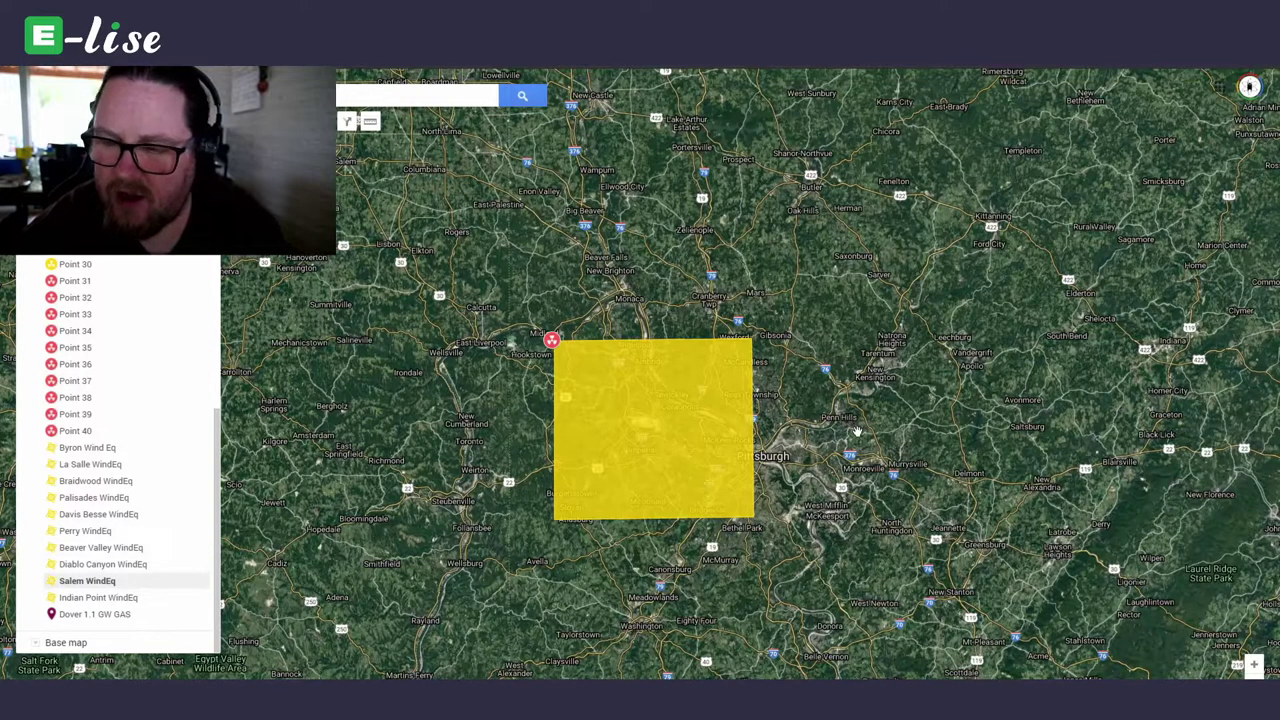
- Move the Beaver Valley WindEq rectangle over Pittsburgh for an area comparison, and return it with its northwest corner beside the plant marker
scroll(1013, 343, up, 2)
scroll(1013, 343, down, 2)
click(701, 325)
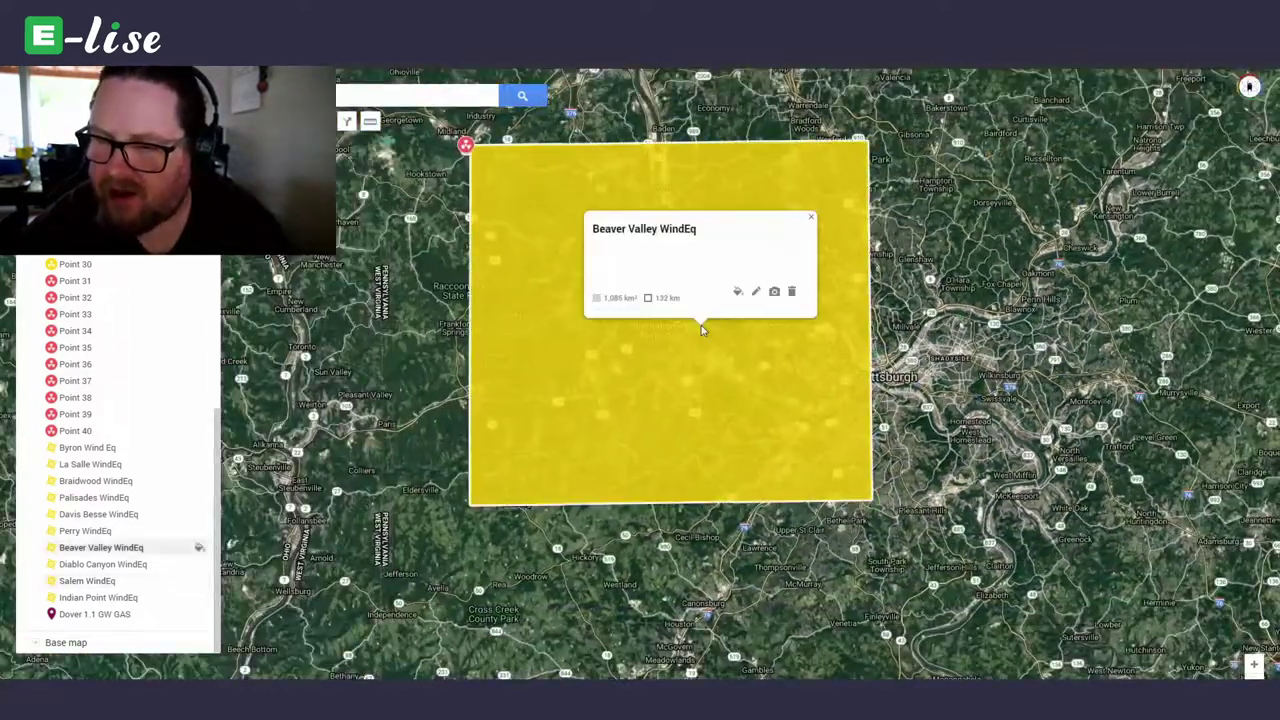
click(701, 398)
drag(701, 398, 845, 424)
scroll(918, 641, down, 3)
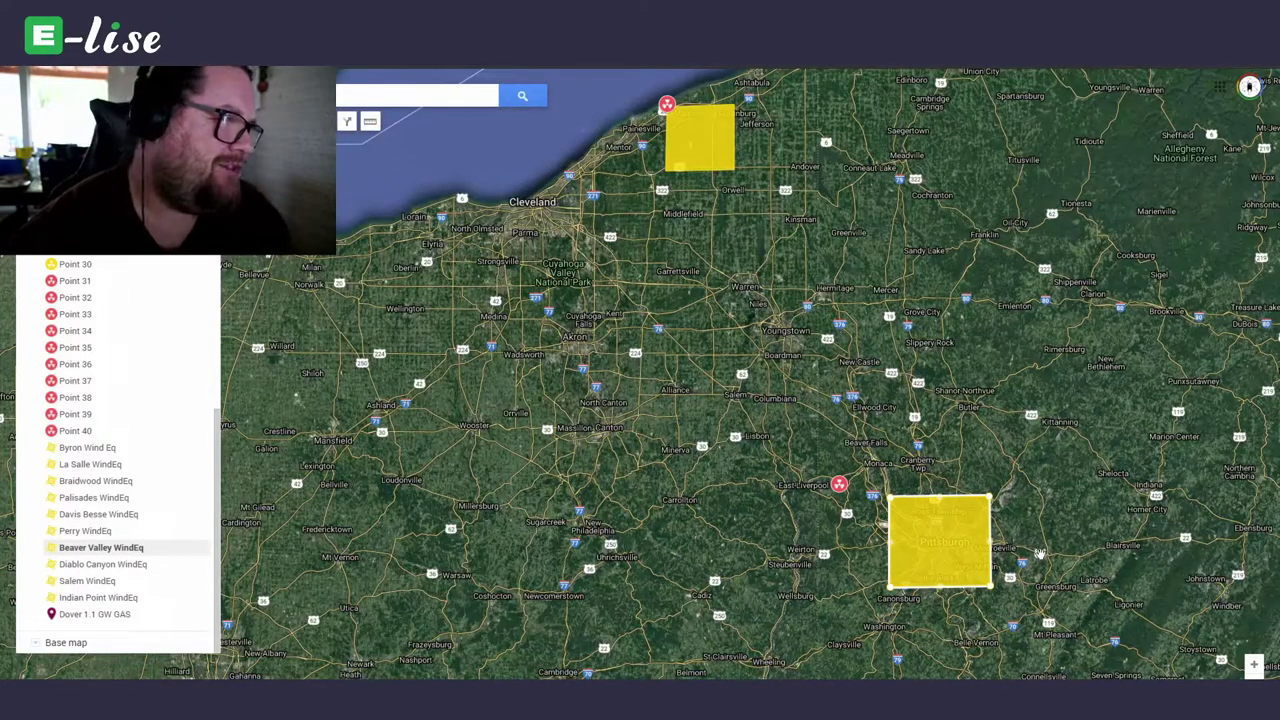
scroll(1037, 528, up, 1)
scroll(1037, 528, up, 2)
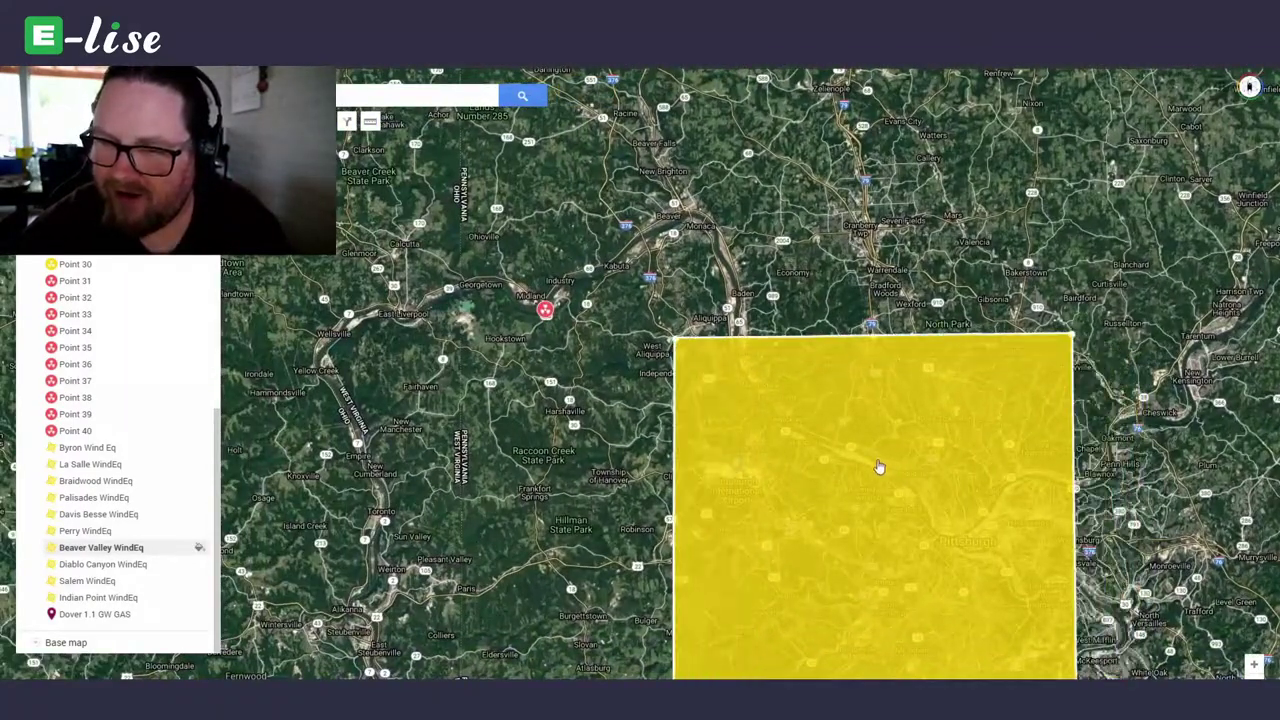
drag(878, 467, 766, 449)
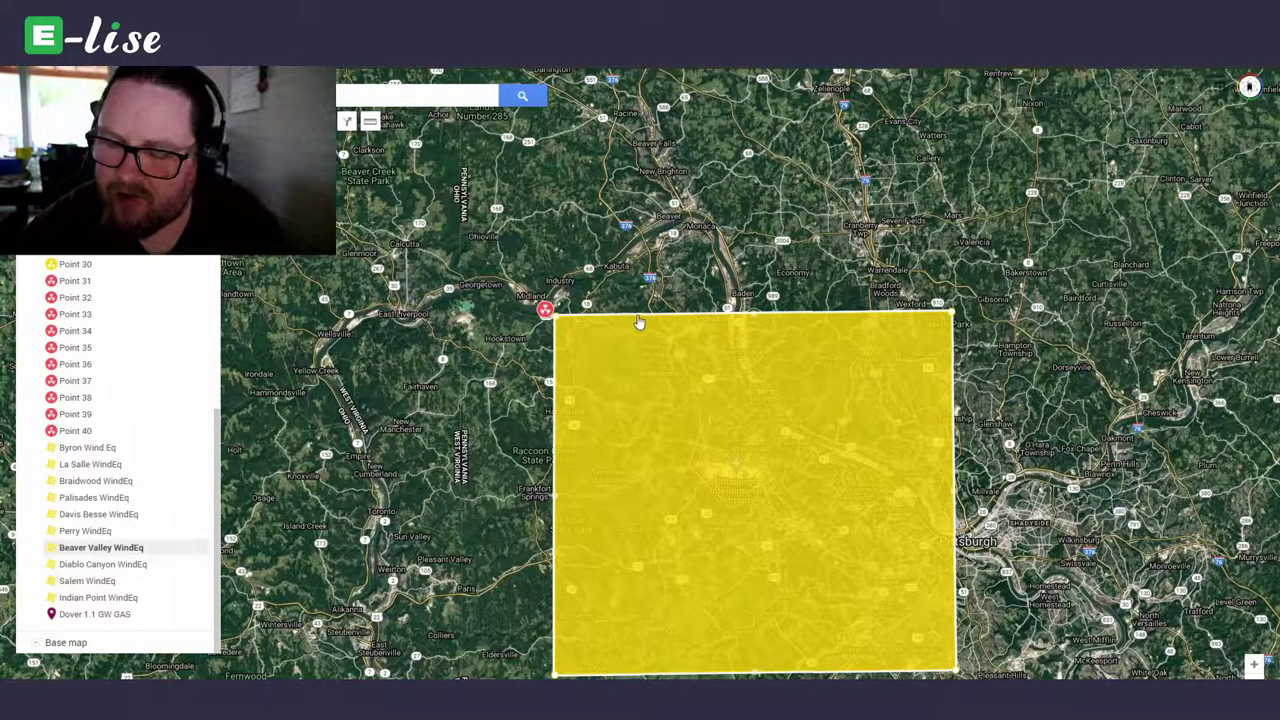
- Measure a stretch of about 2 km along the northern edge of the Beaver Valley WindEq rectangle, and close the measurement
scroll(638, 322, up, 1)
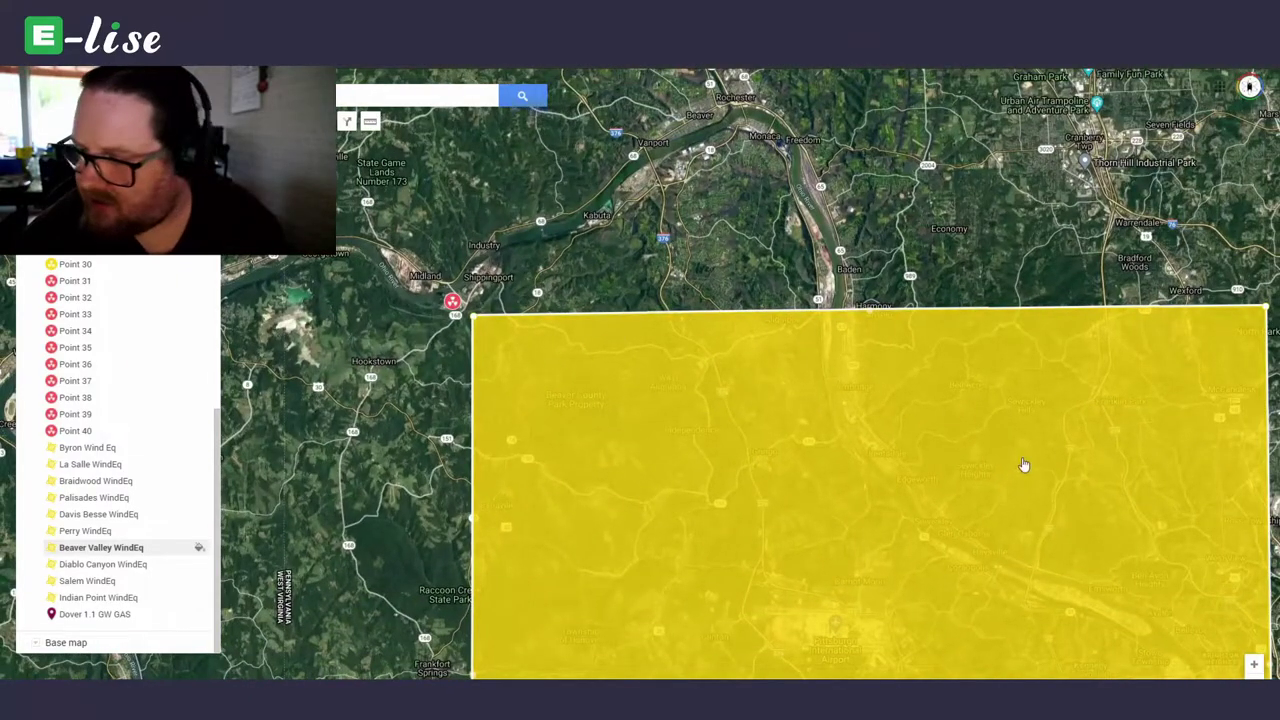
scroll(743, 400, up, 1)
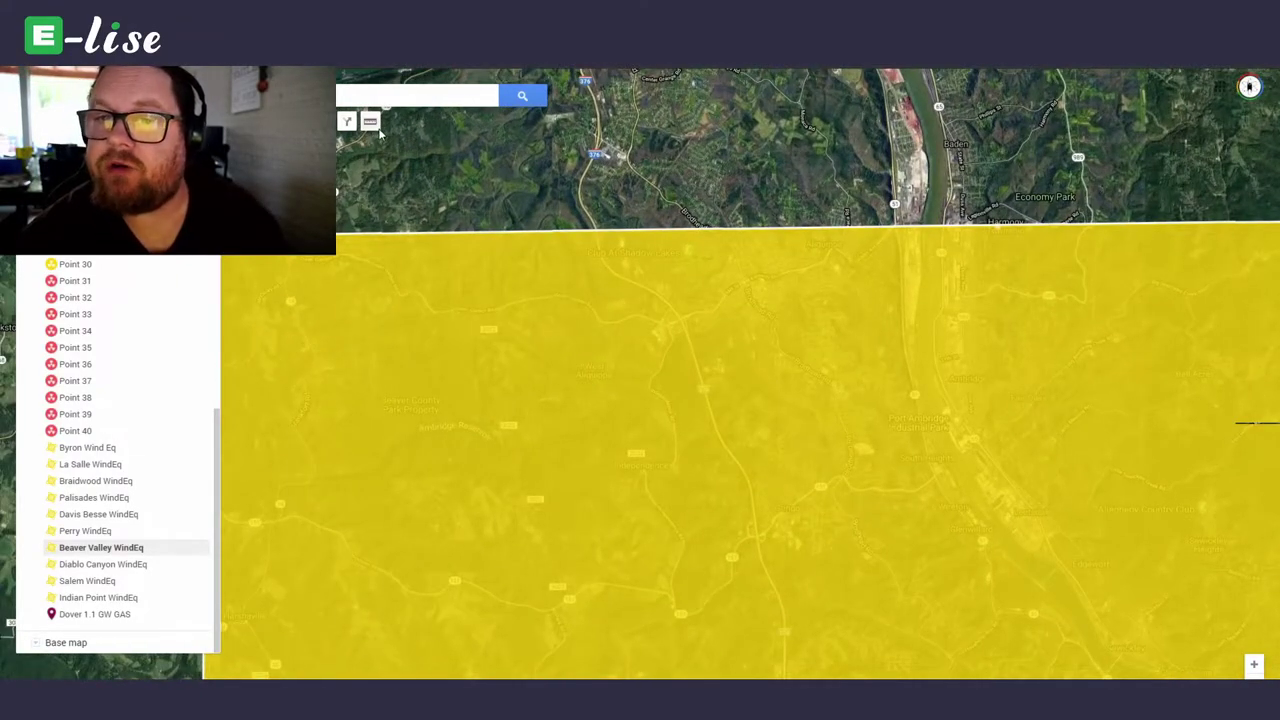
click(692, 226)
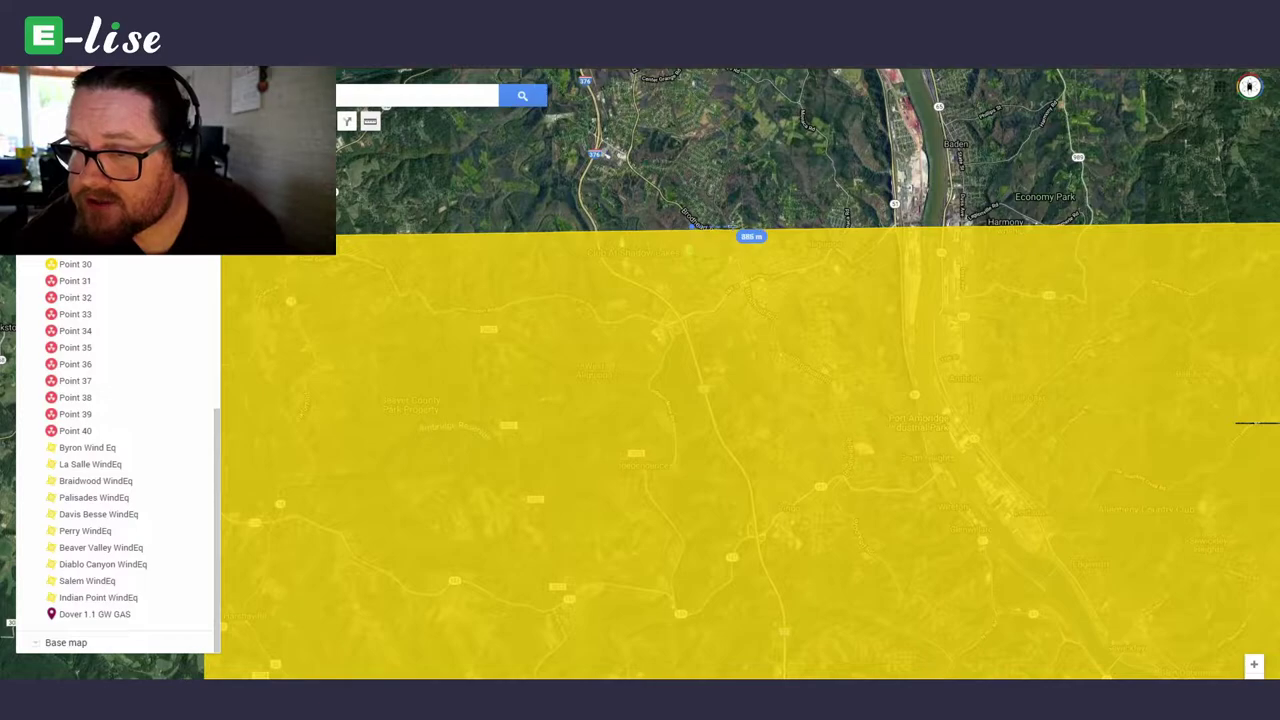
drag(829, 225, 784, 230)
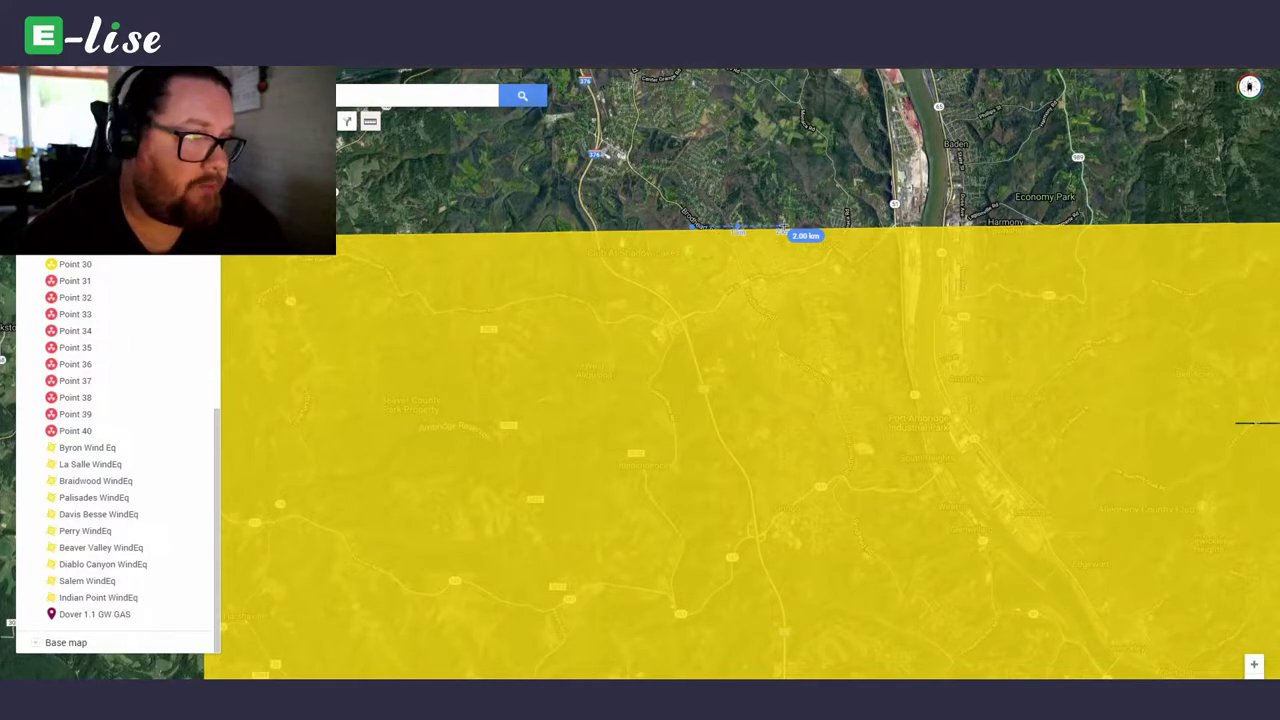
scroll(783, 229, down, 3)
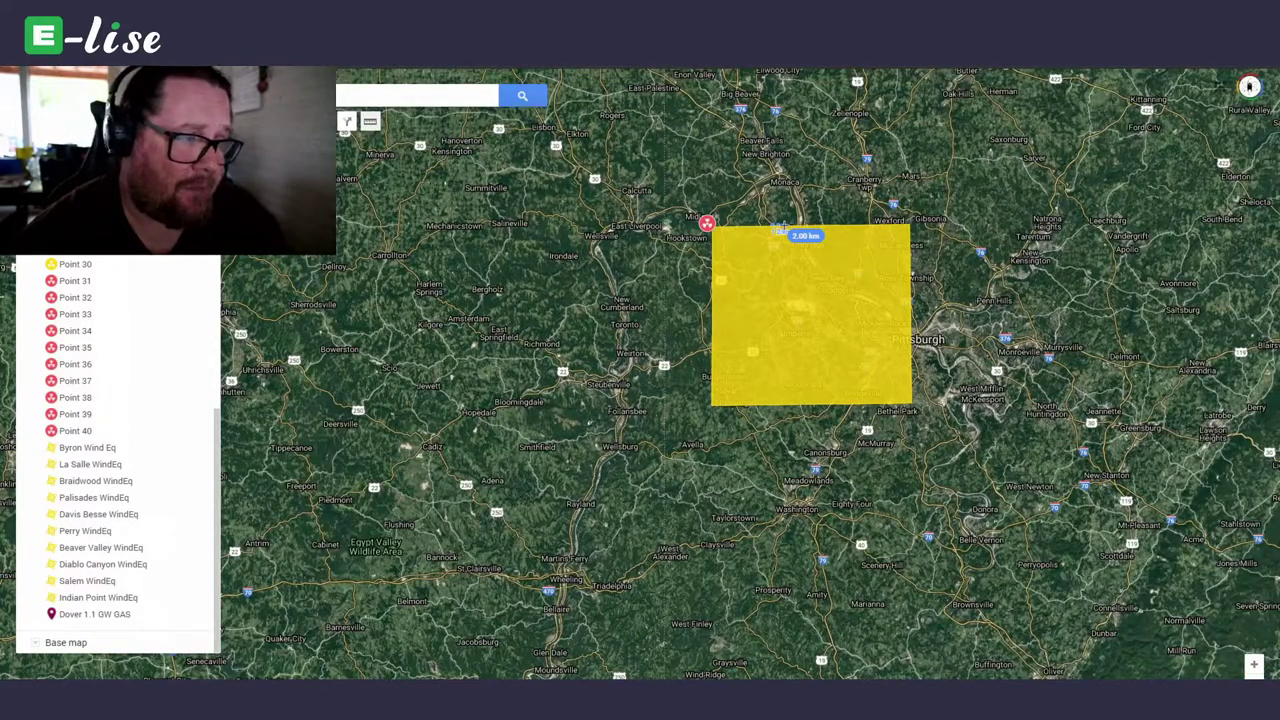
click(783, 229)
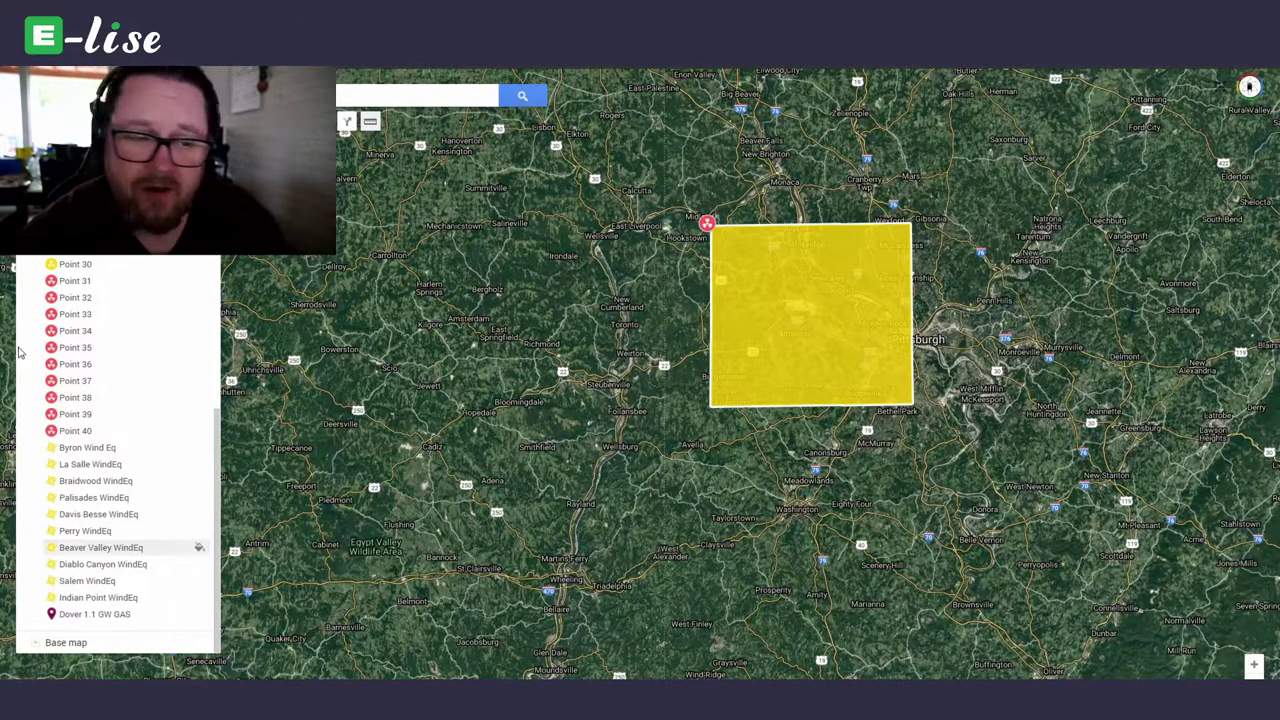
key(Escape)
- Switch to the spreadsheet and look up the number of 10MW mills for Beaver Valley 1 & 2
key(alt+Tab)
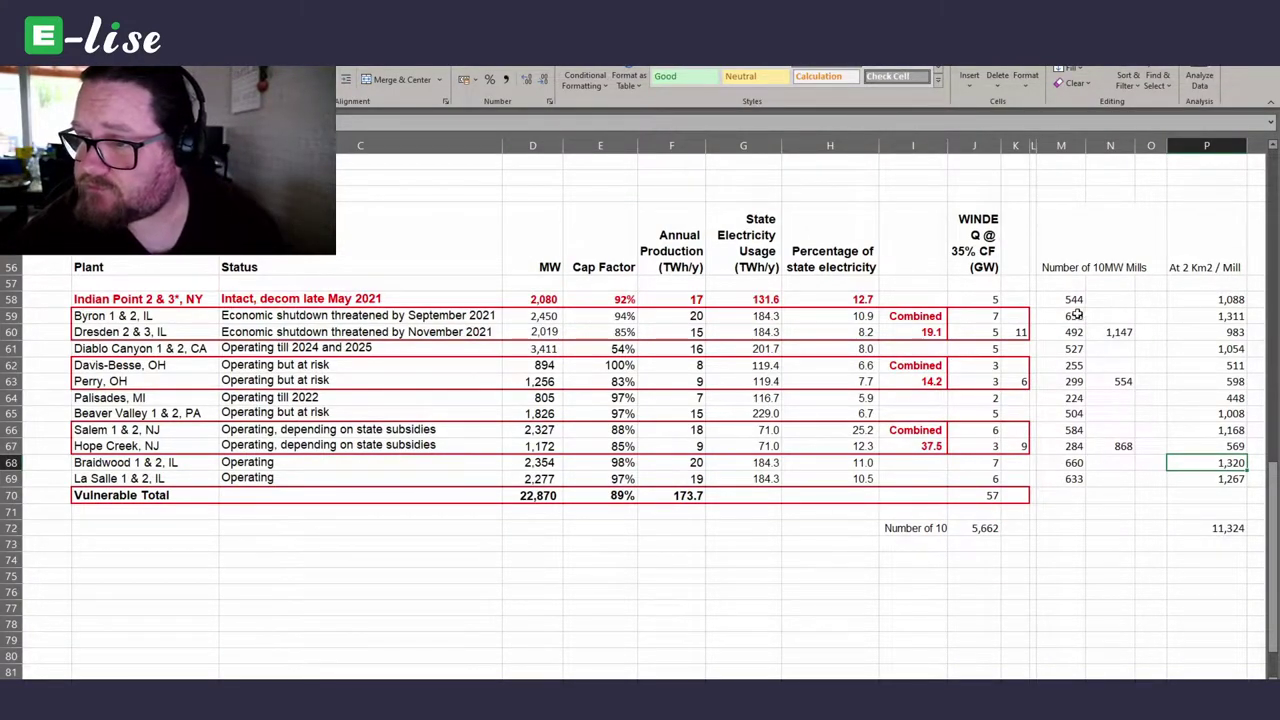
drag(92, 412, 1059, 414)
click(1059, 414)
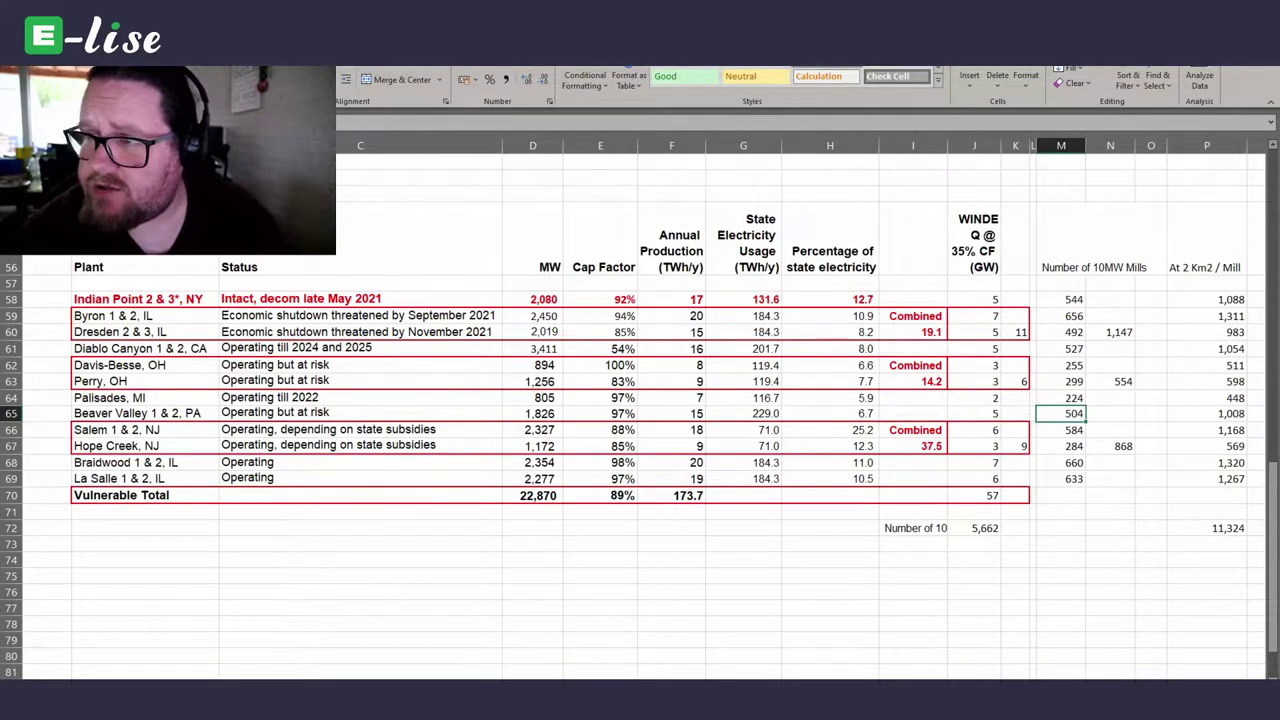
- Return to the satellite map and compare the Davis-Besse and Perry plant markers with their wind-area rectangles along Lake Erie's southern shore
key(alt+Tab)
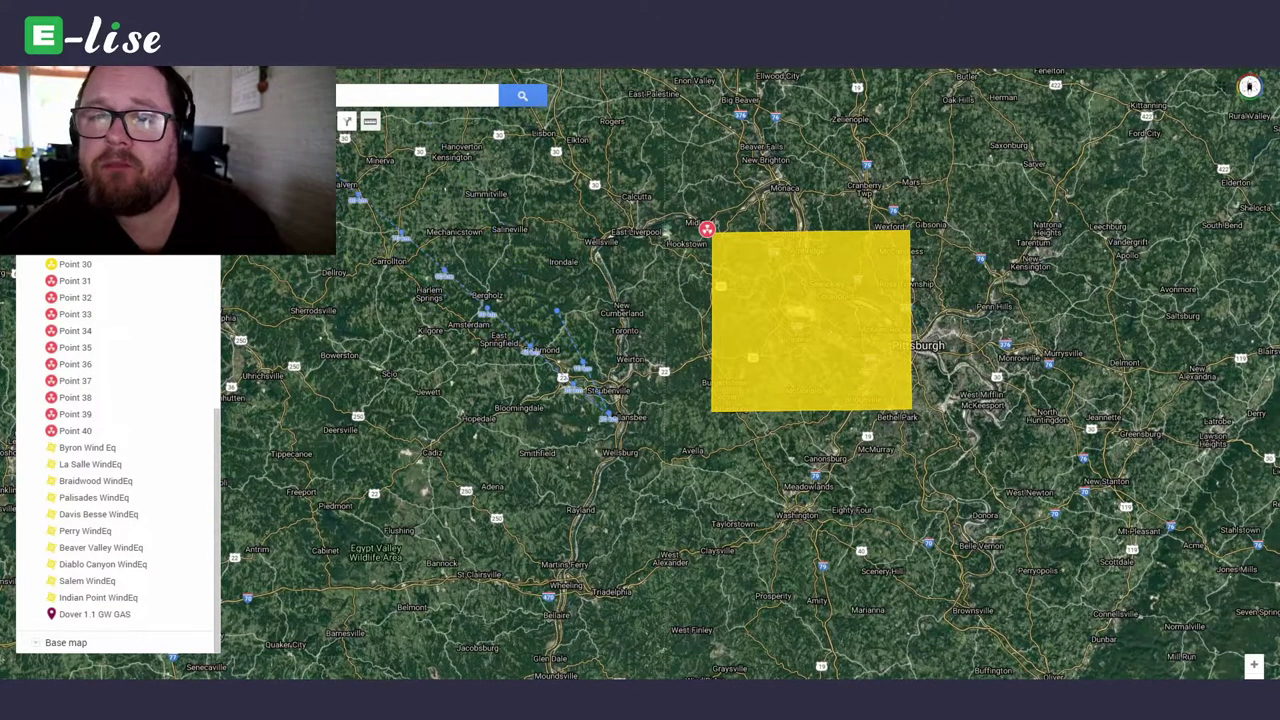
drag(465, 212, 663, 363)
scroll(590, 342, down, 1)
scroll(590, 342, down, 3)
scroll(668, 322, up, 1)
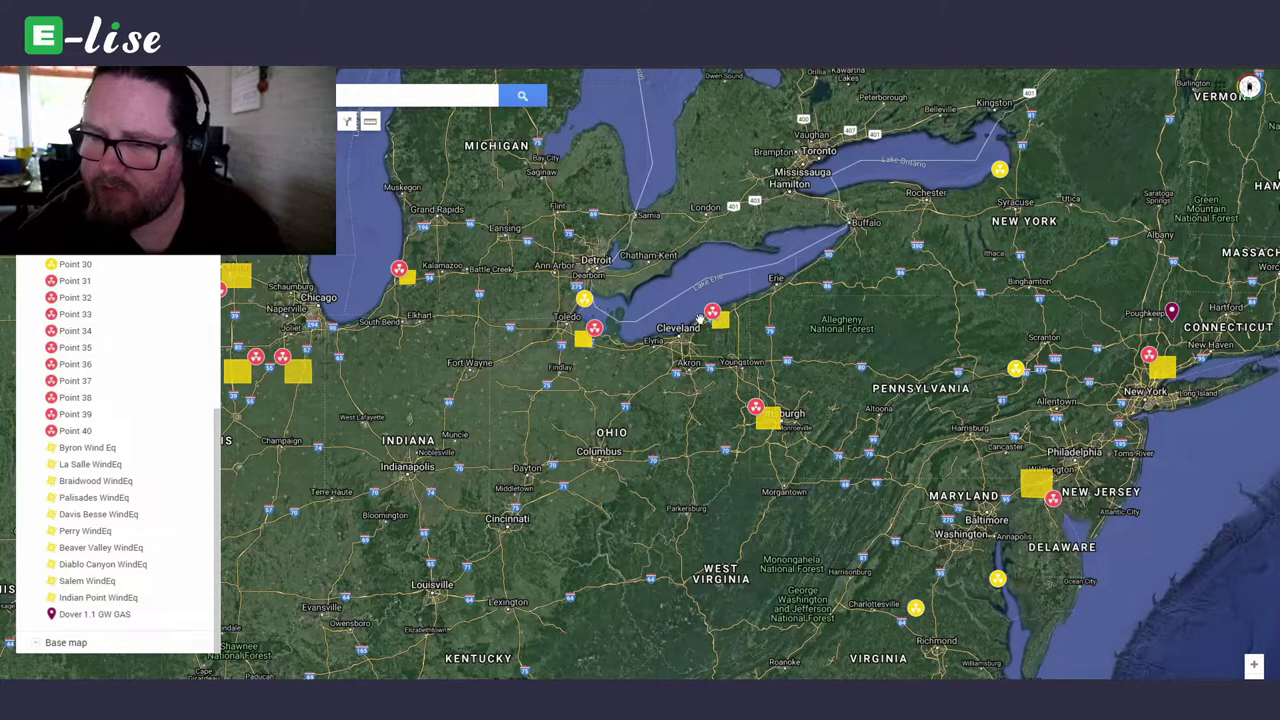
scroll(662, 404, up, 2)
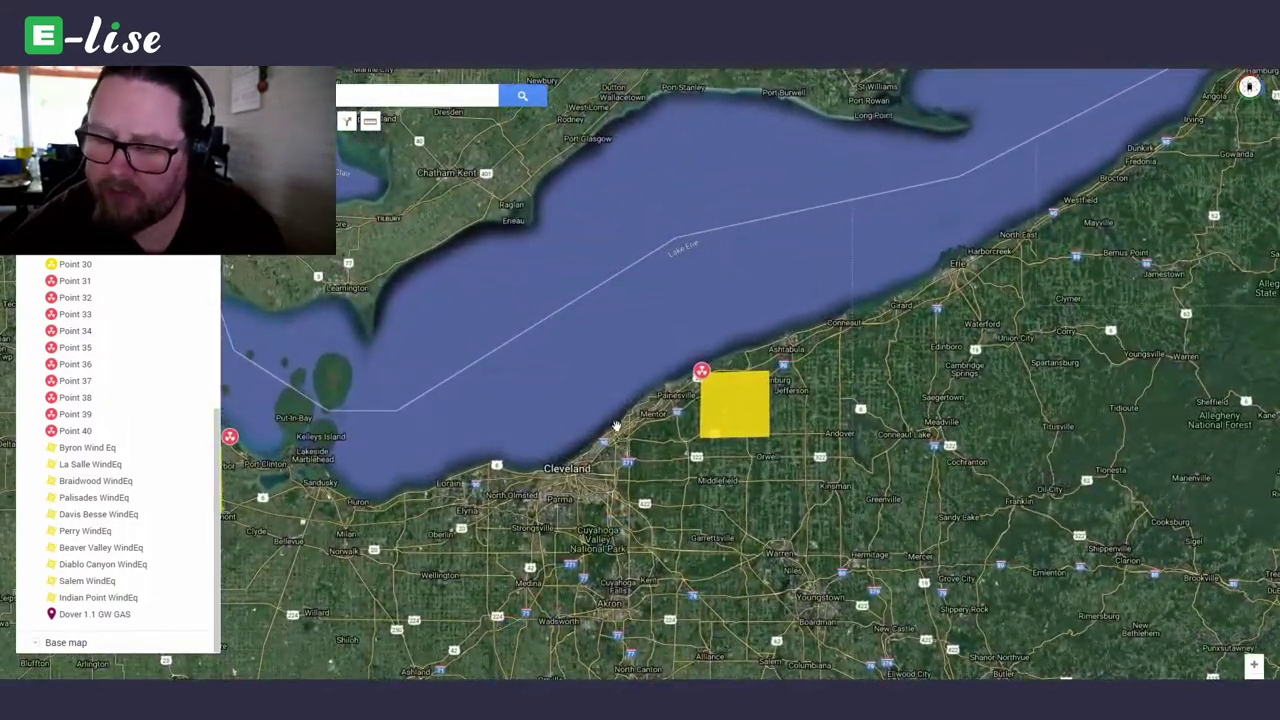
drag(617, 427, 752, 415)
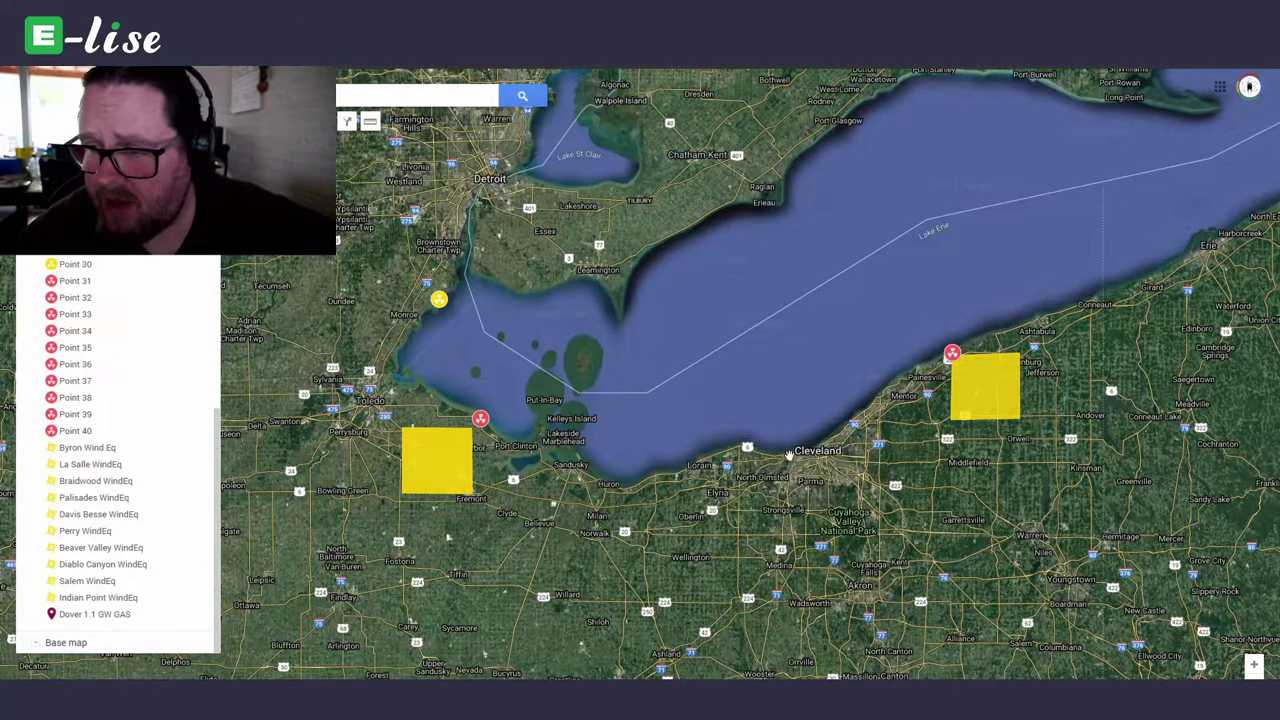
scroll(757, 389, down, 1)
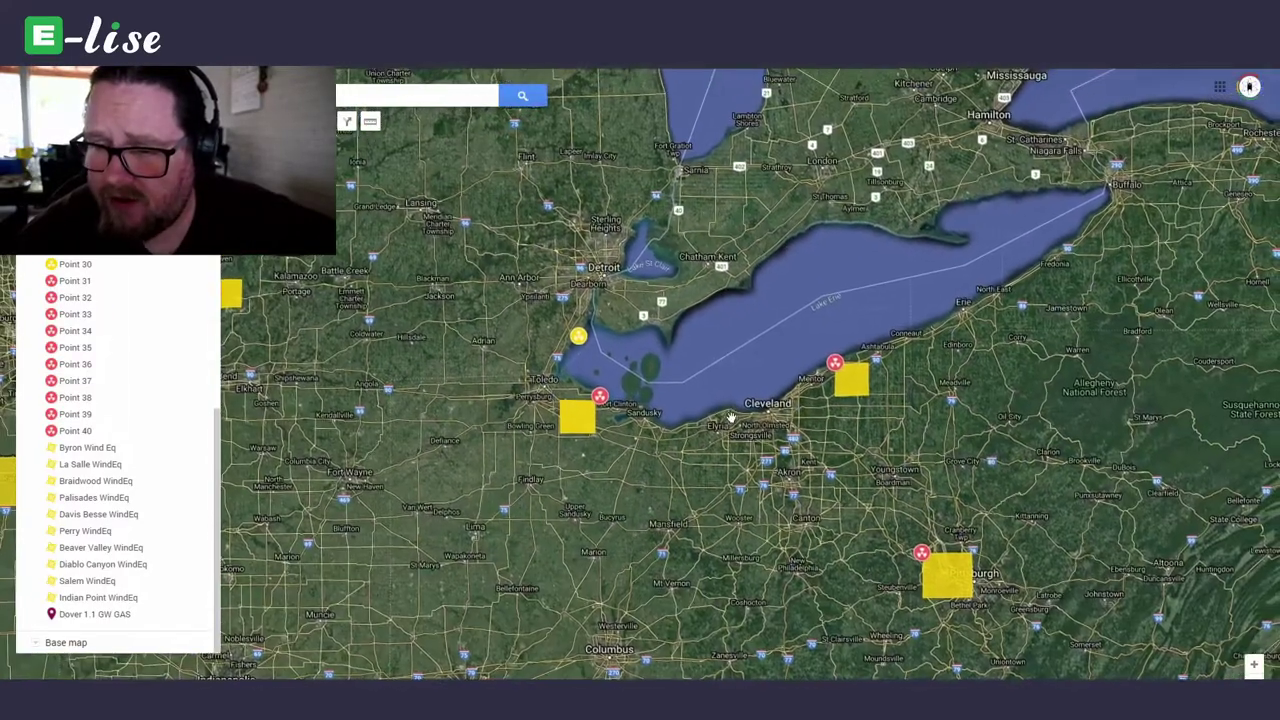
- Examine the Davis-Besse and Perry wind-area rectangles more closely, and continue west across Michigan to view the Palisades area
scroll(757, 389, up, 1)
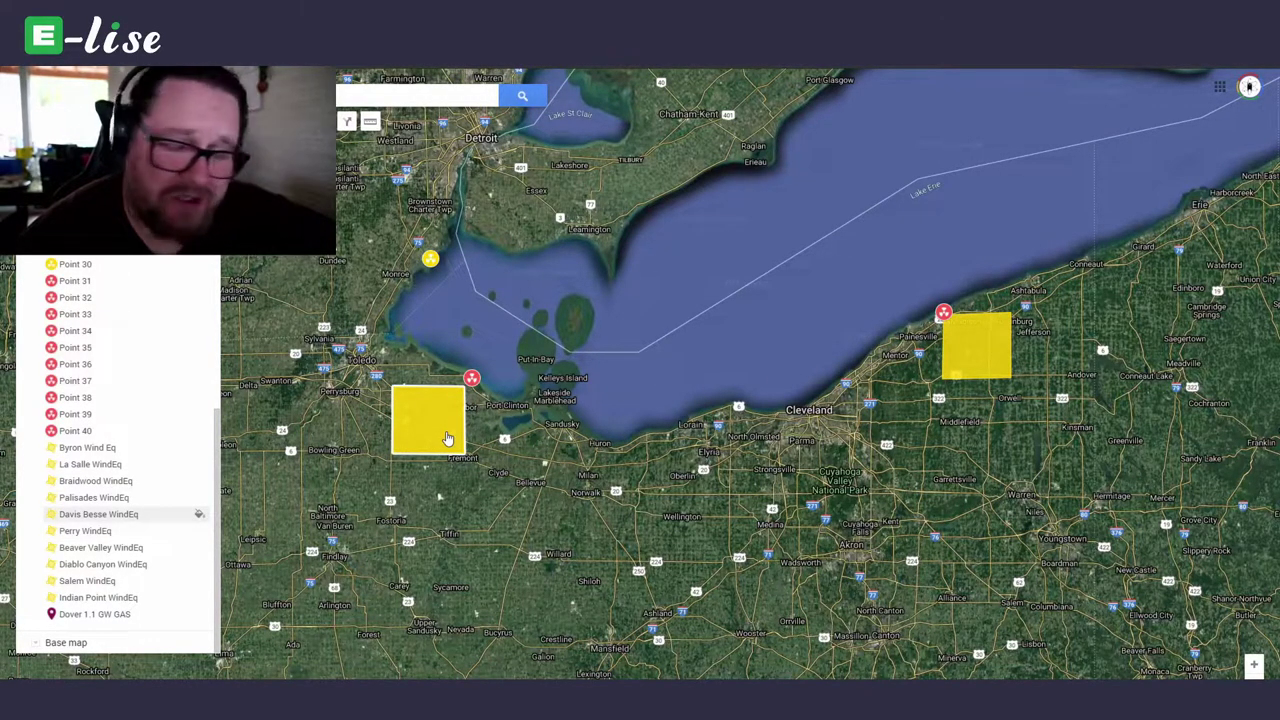
drag(524, 429, 552, 437)
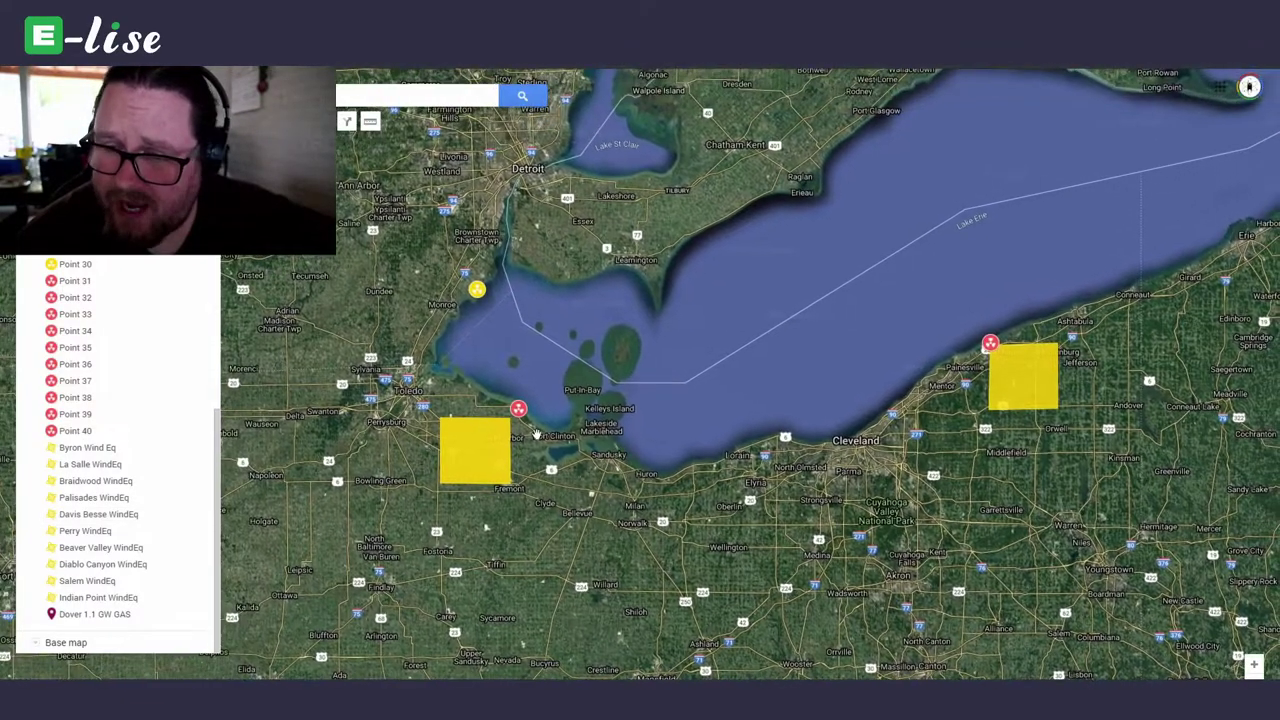
drag(819, 430, 1234, 470)
drag(300, 250, 666, 416)
drag(517, 393, 566, 413)
scroll(607, 530, down, 1)
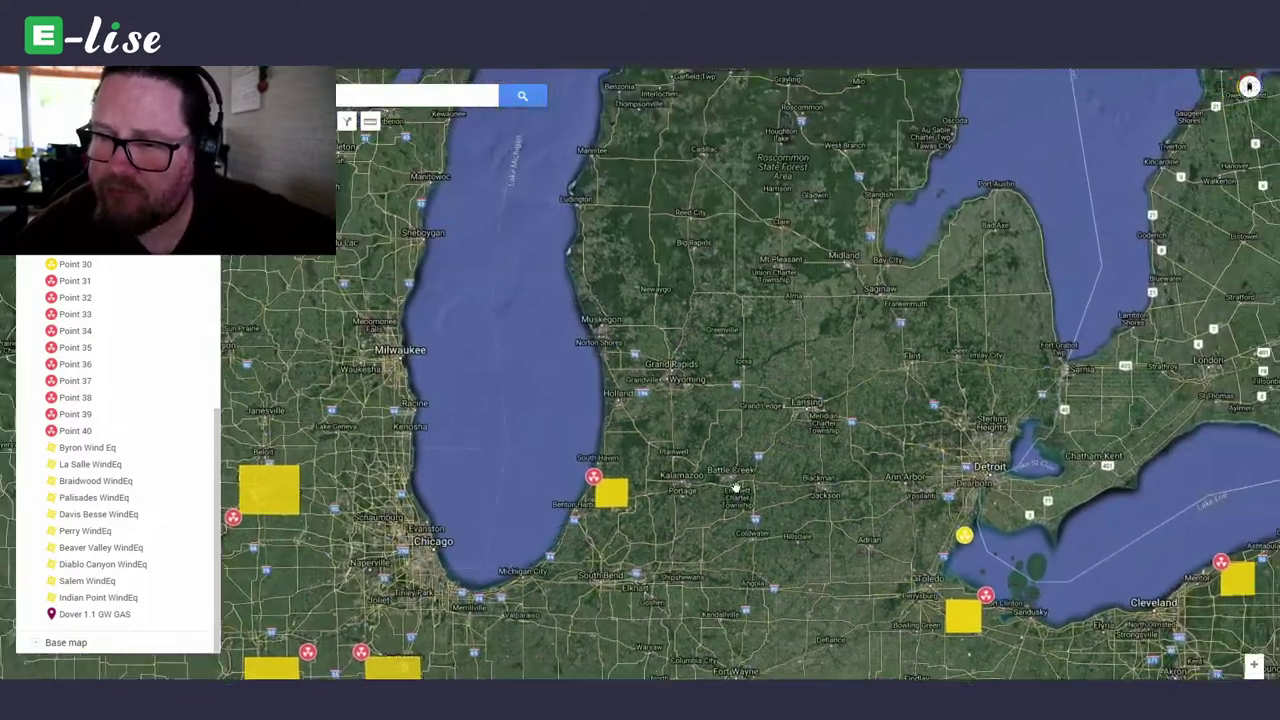
scroll(735, 488, down, 1)
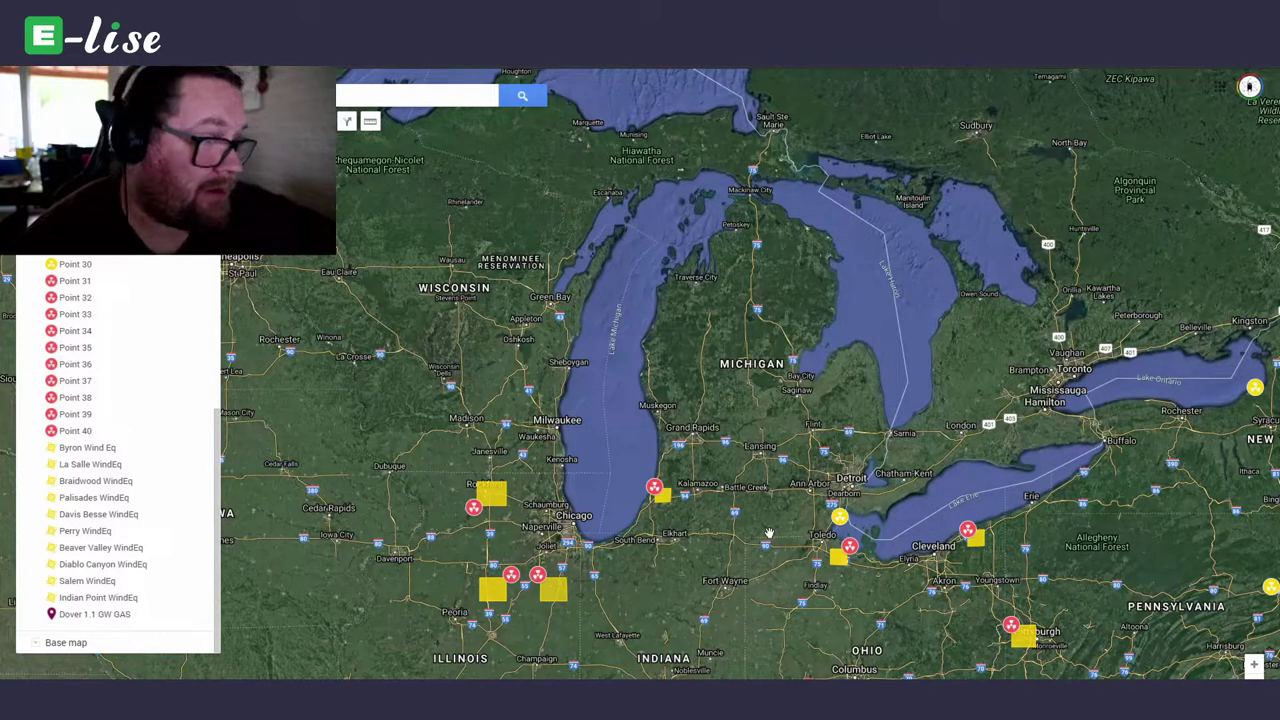
- Locate the Byron plant marker beside its wind-area rectangle in northern Illinois and inspect the generating station site up close
drag(763, 474, 938, 398)
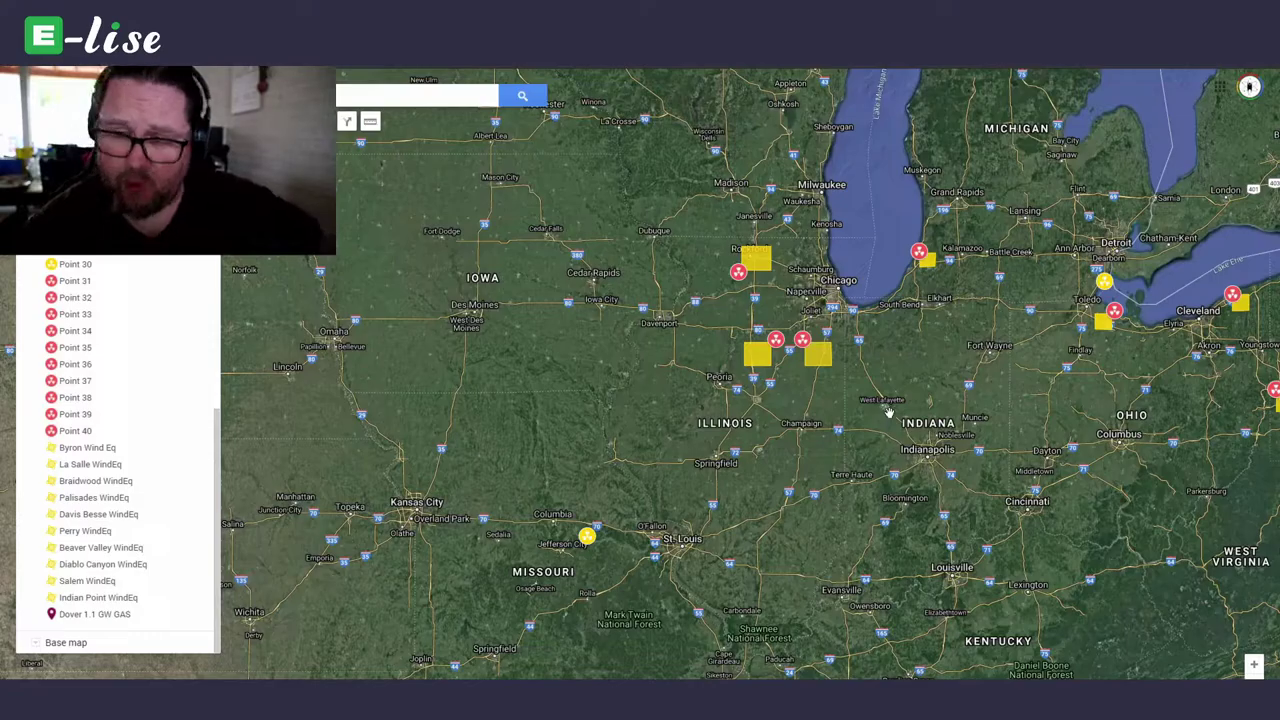
scroll(821, 273, up, 2)
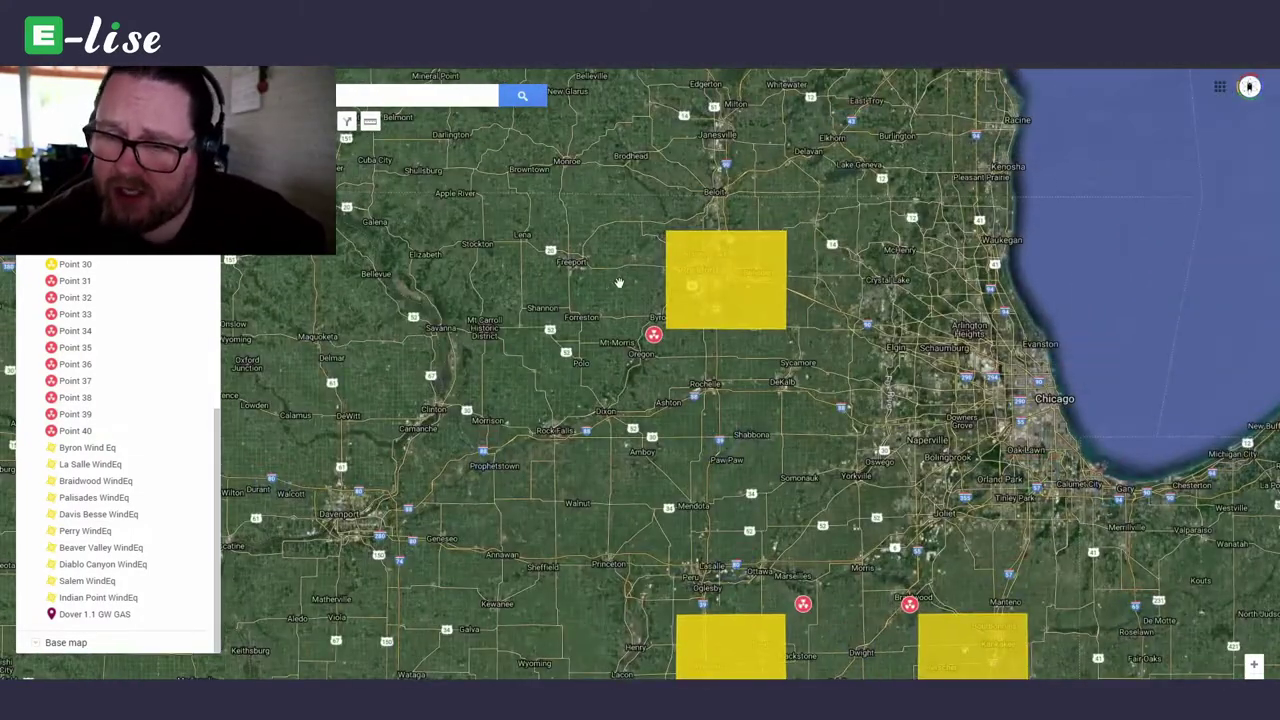
scroll(586, 224, down, 1)
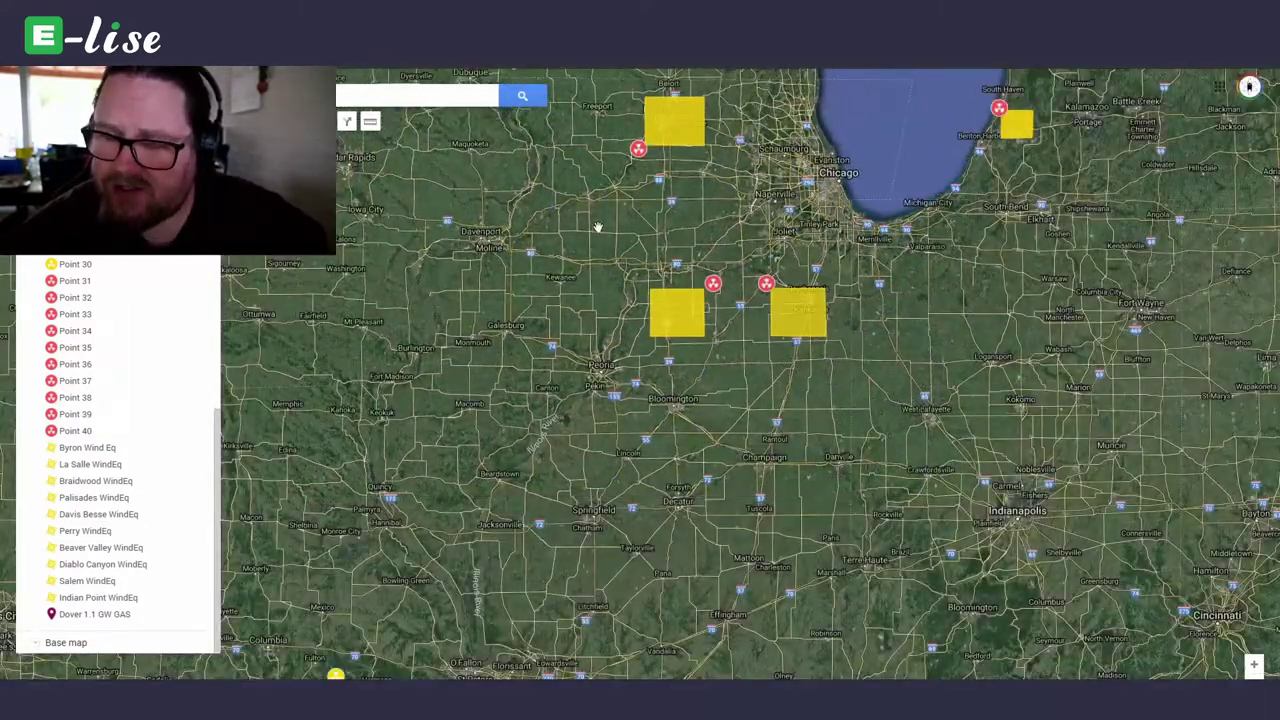
drag(586, 224, 630, 308)
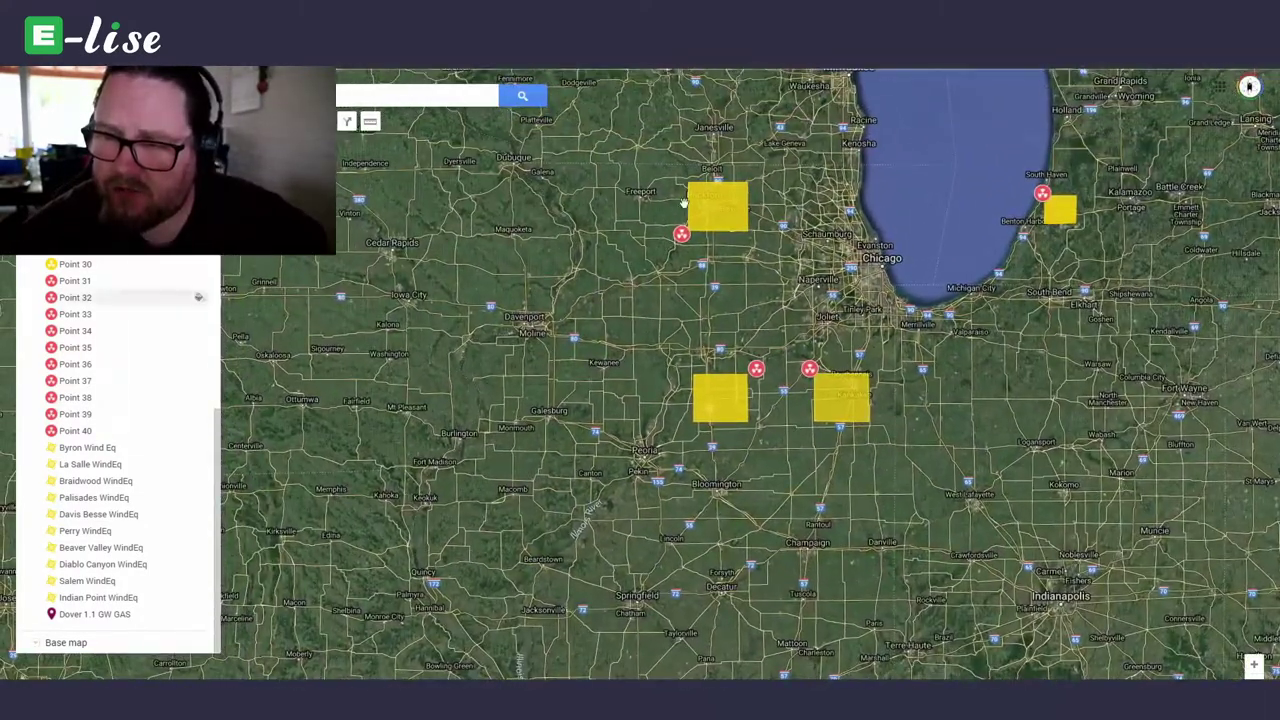
scroll(671, 204, up, 2)
scroll(695, 325, up, 3)
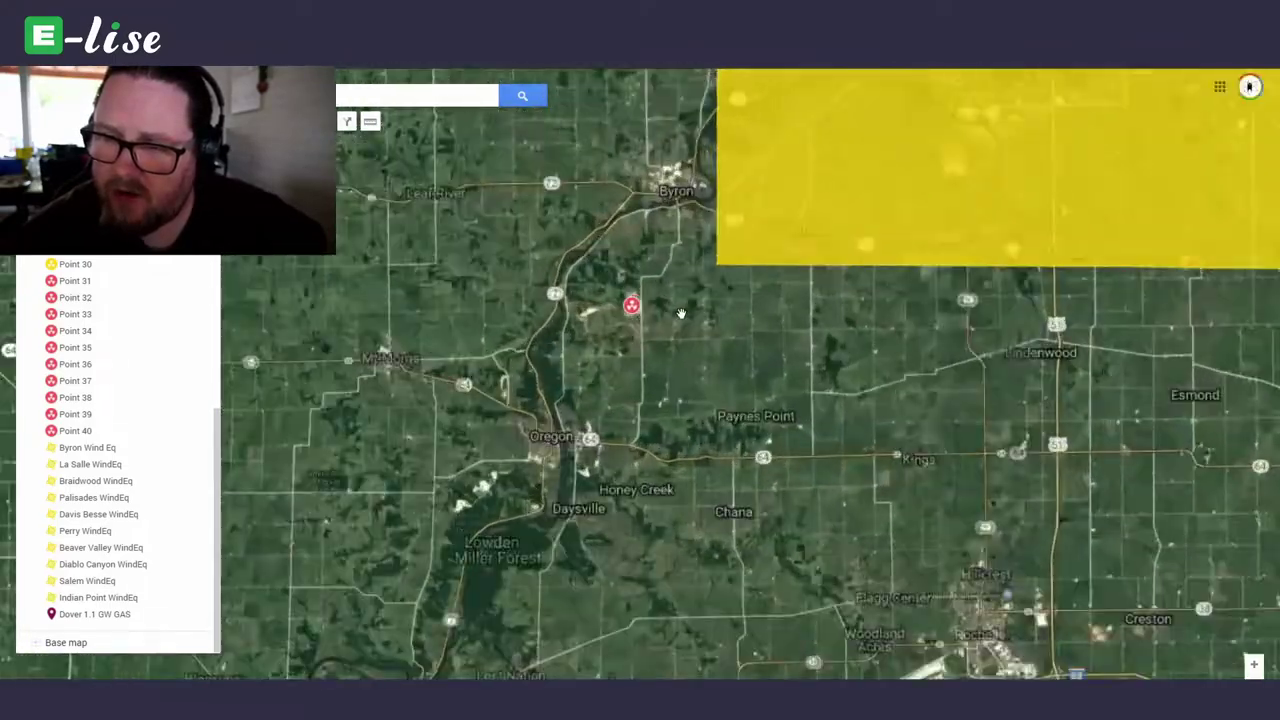
scroll(793, 351, up, 3)
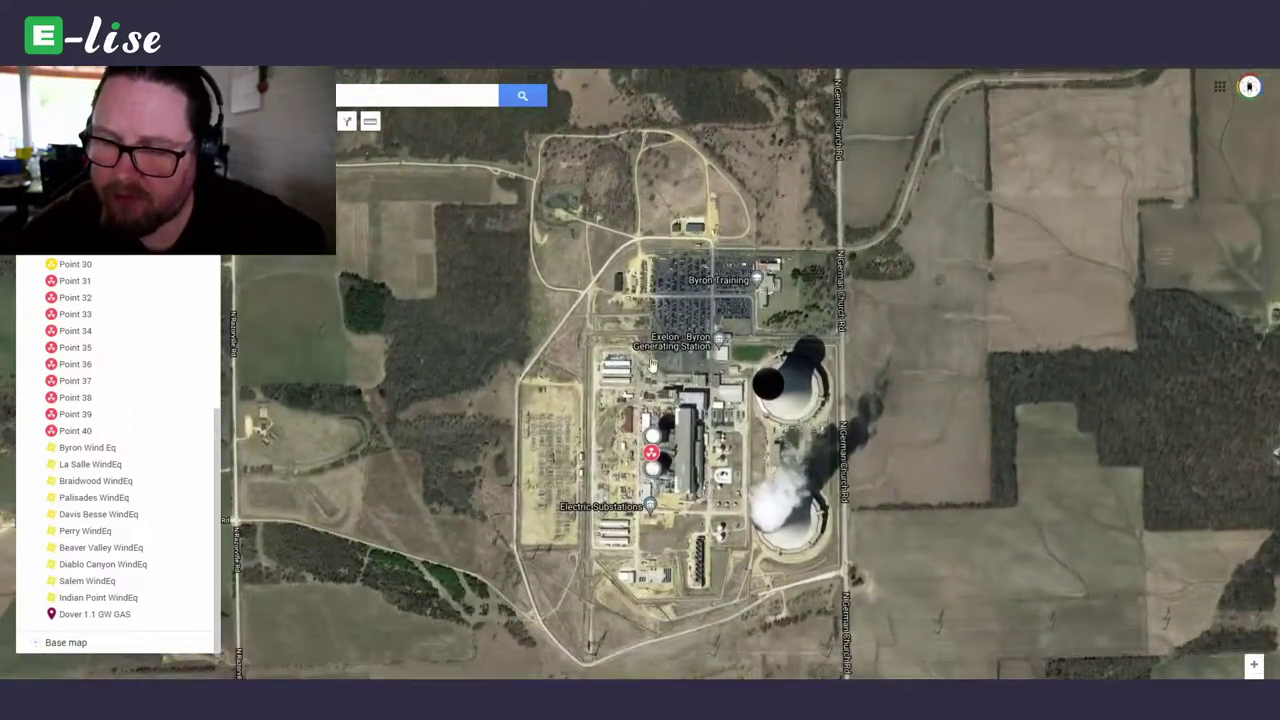
- Switch to the spreadsheet and look up the MW of Dresden 2 & 3 and the combined Byron and Dresden share of state electricity
double_click(590, 499)
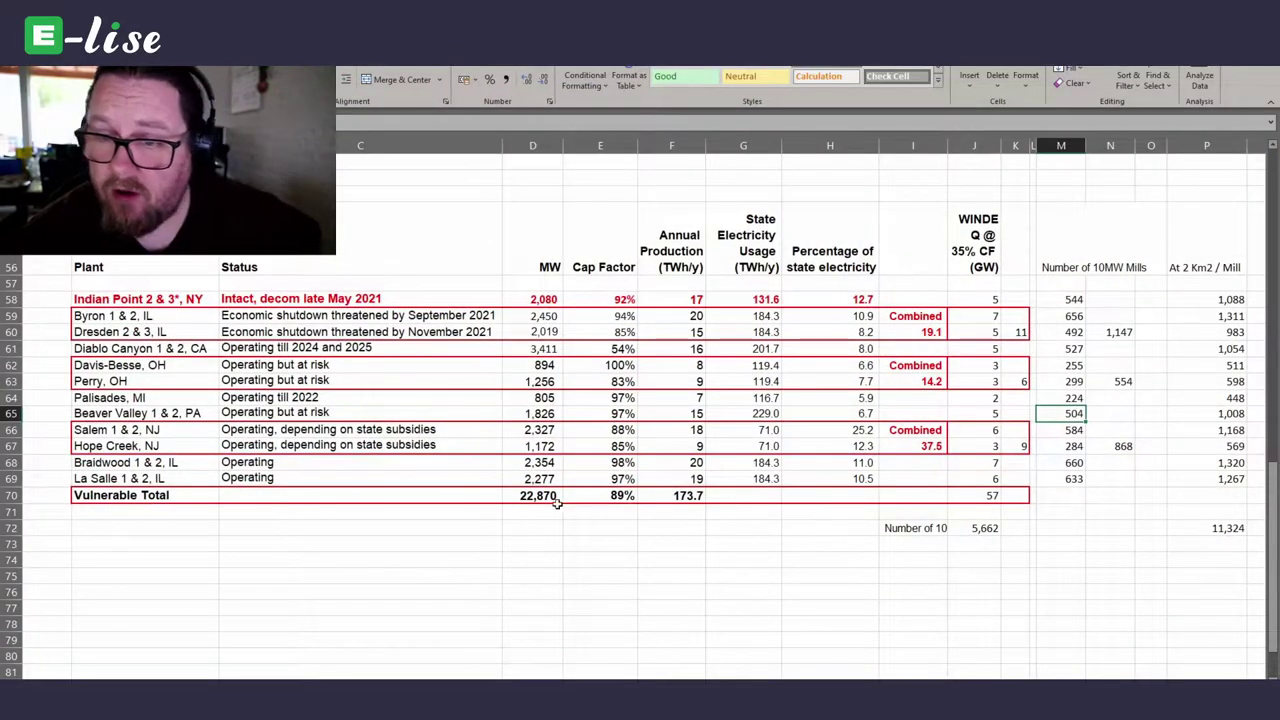
click(544, 331)
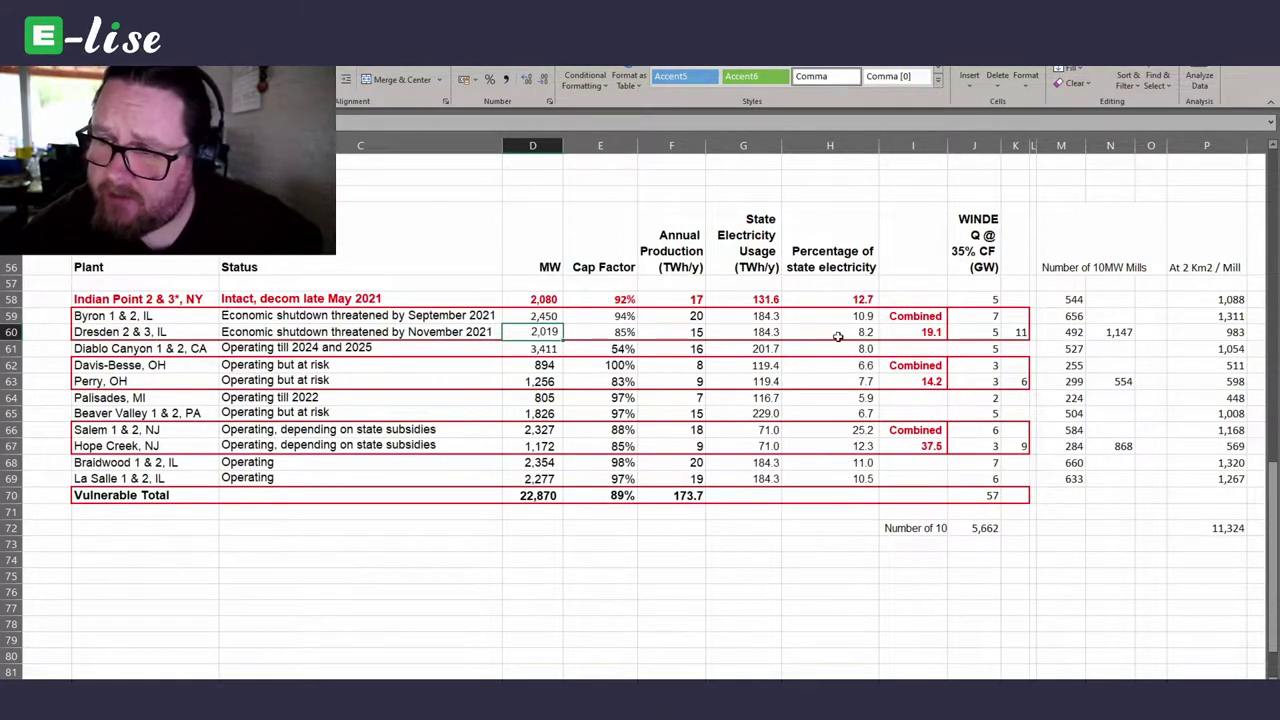
click(929, 334)
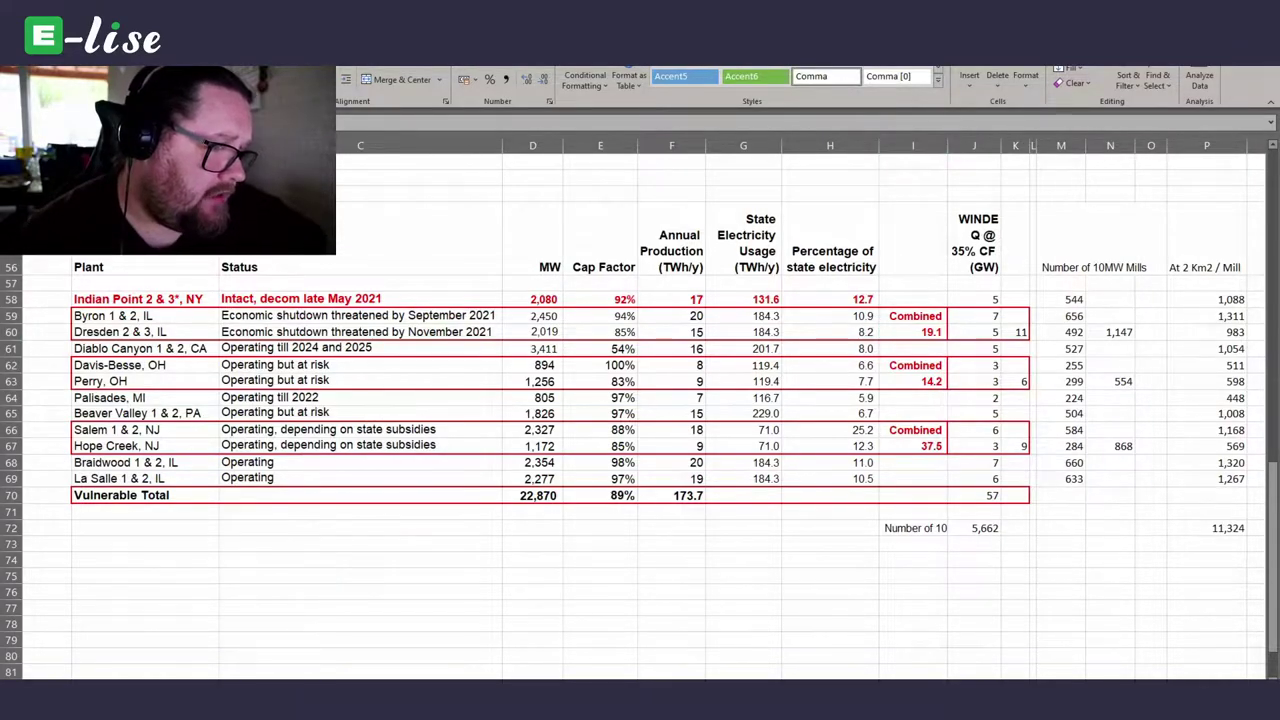
- Return to the satellite map and compare the Byron Generating Station site with the full Byron Wind Eq rectangle
key(alt+Tab)
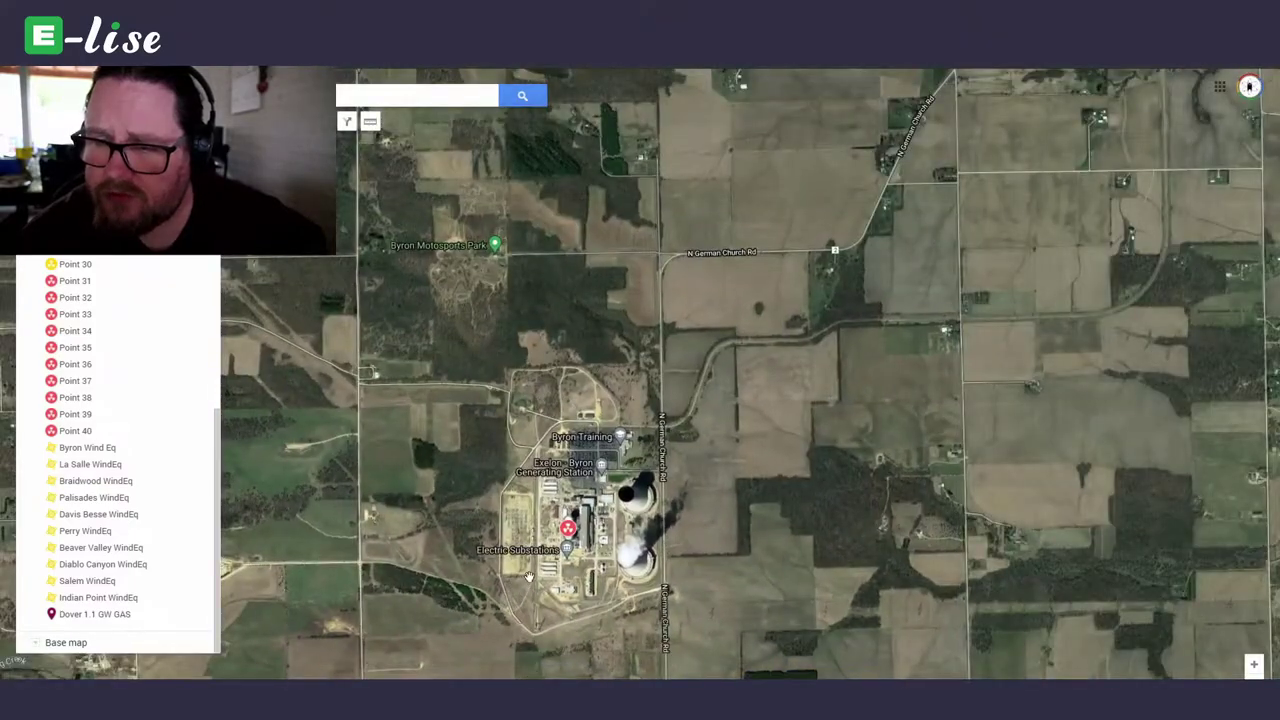
drag(528, 577, 583, 534)
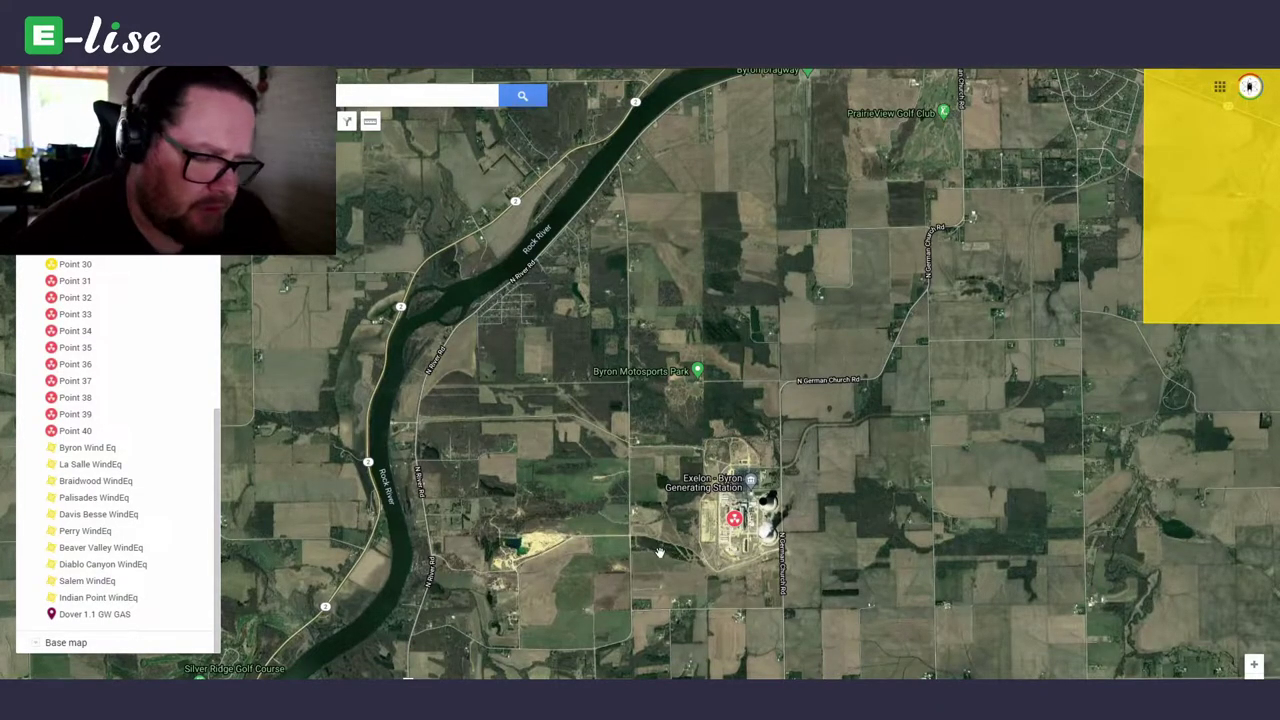
scroll(636, 531, down, 1)
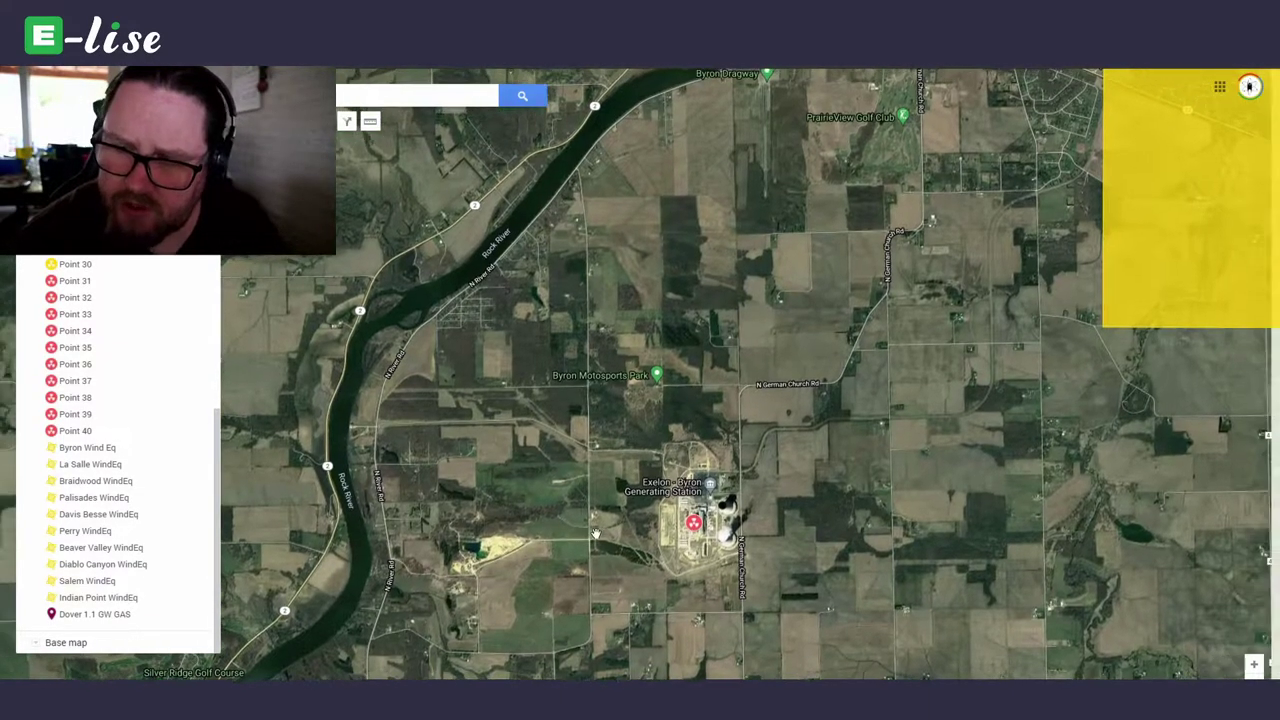
scroll(588, 528, down, 1)
scroll(588, 528, down, 2)
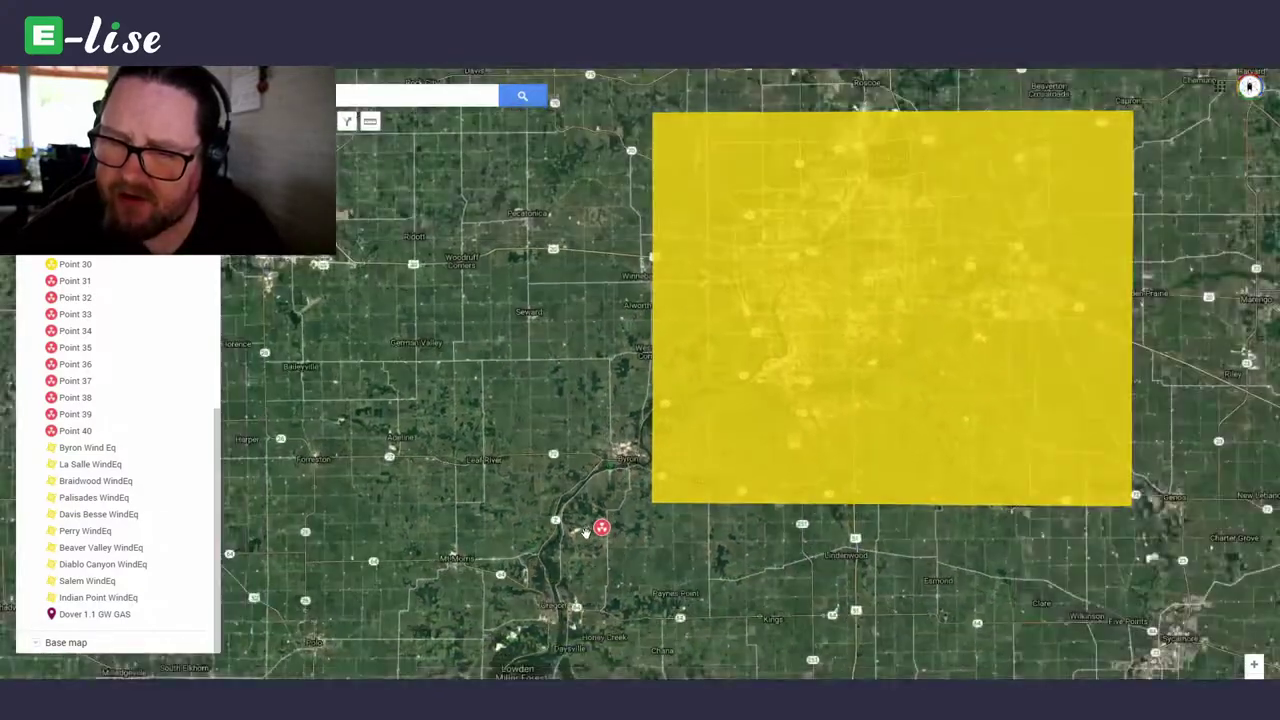
- Inspect the Byron plant's reactor buildings, substation and cooling towers at close range
scroll(590, 535, up, 3)
scroll(590, 537, up, 2)
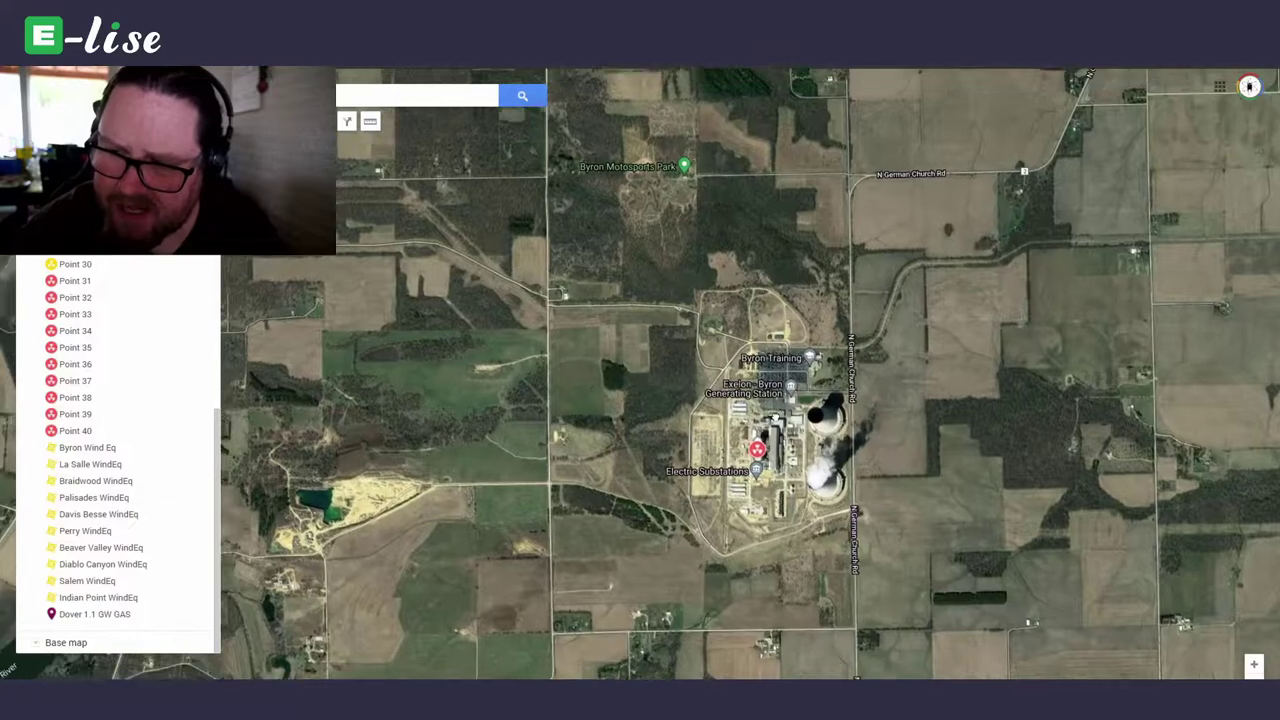
scroll(722, 425, up, 3)
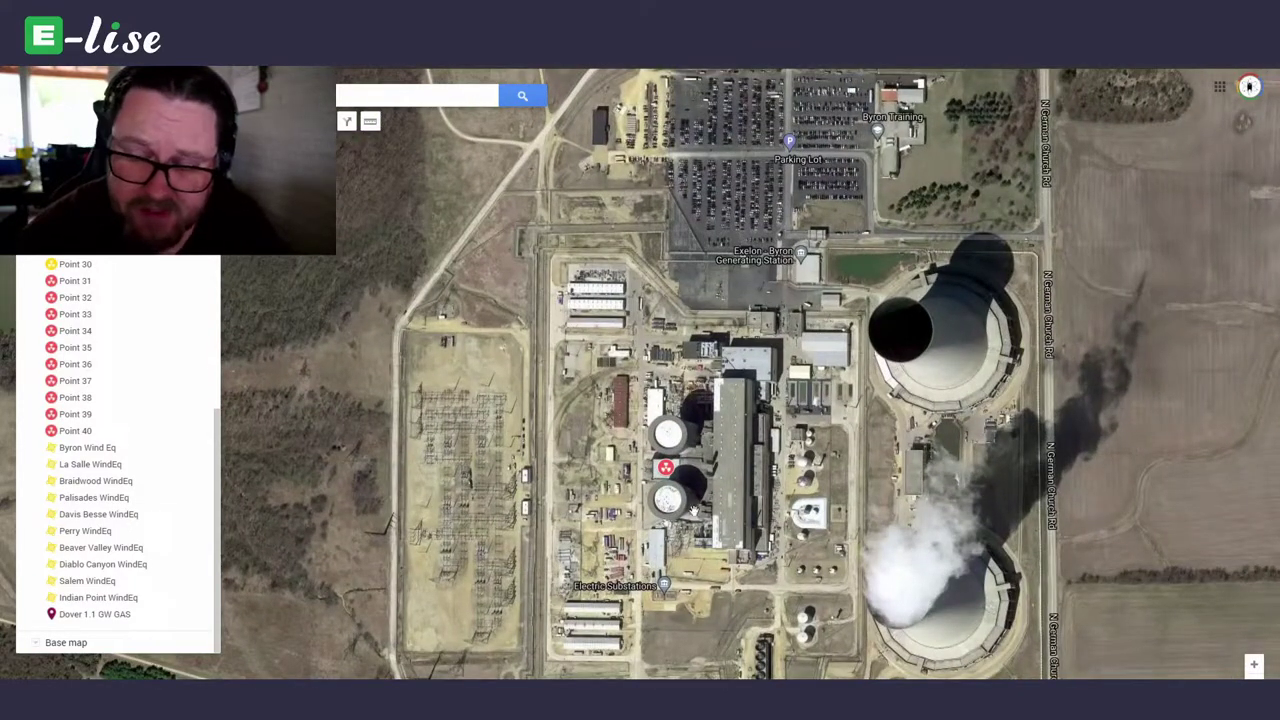
drag(776, 500, 838, 468)
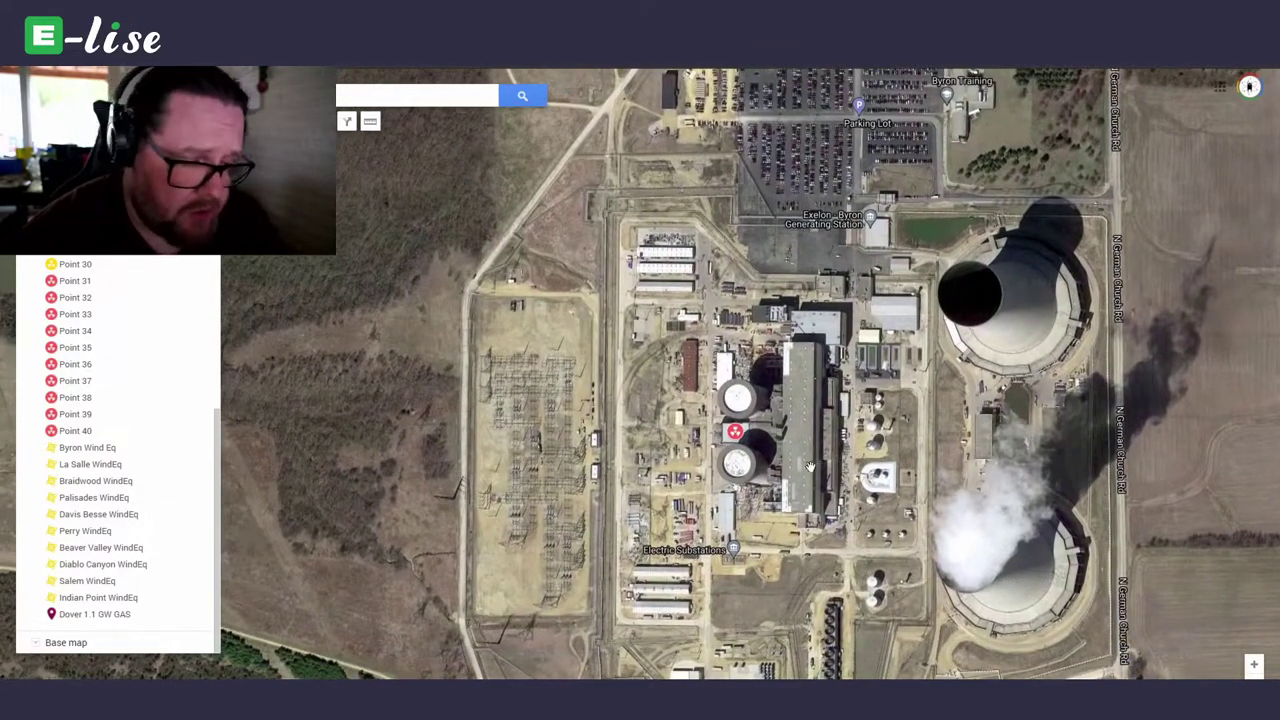